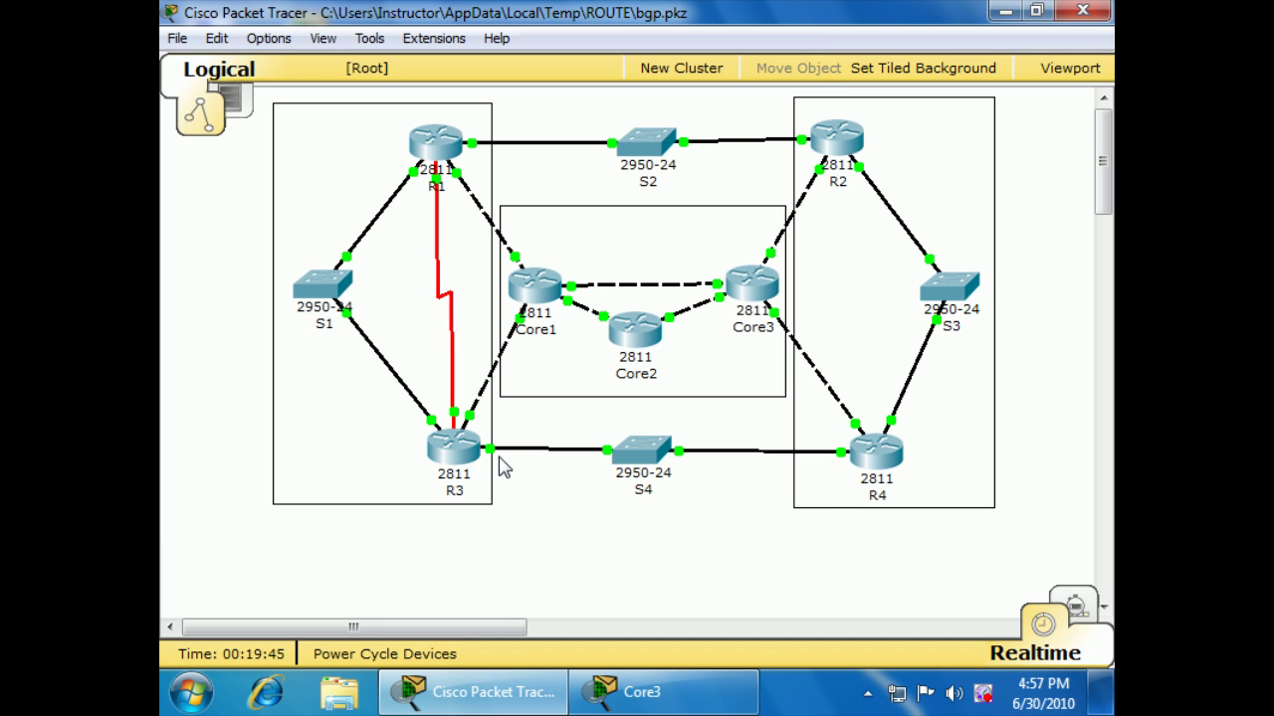
Check the Core1 and R1 interface addresses, then open Core1's CLI console.
mouse_move(530, 299)
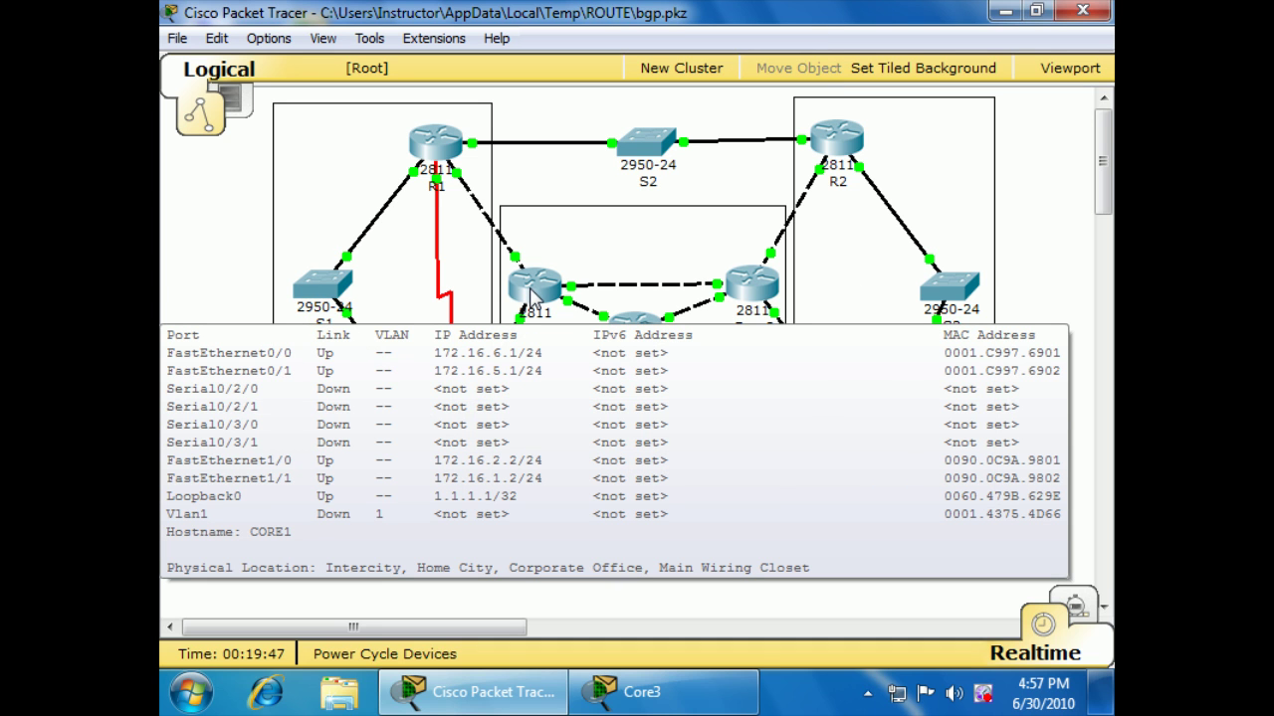
mouse_move(453, 151)
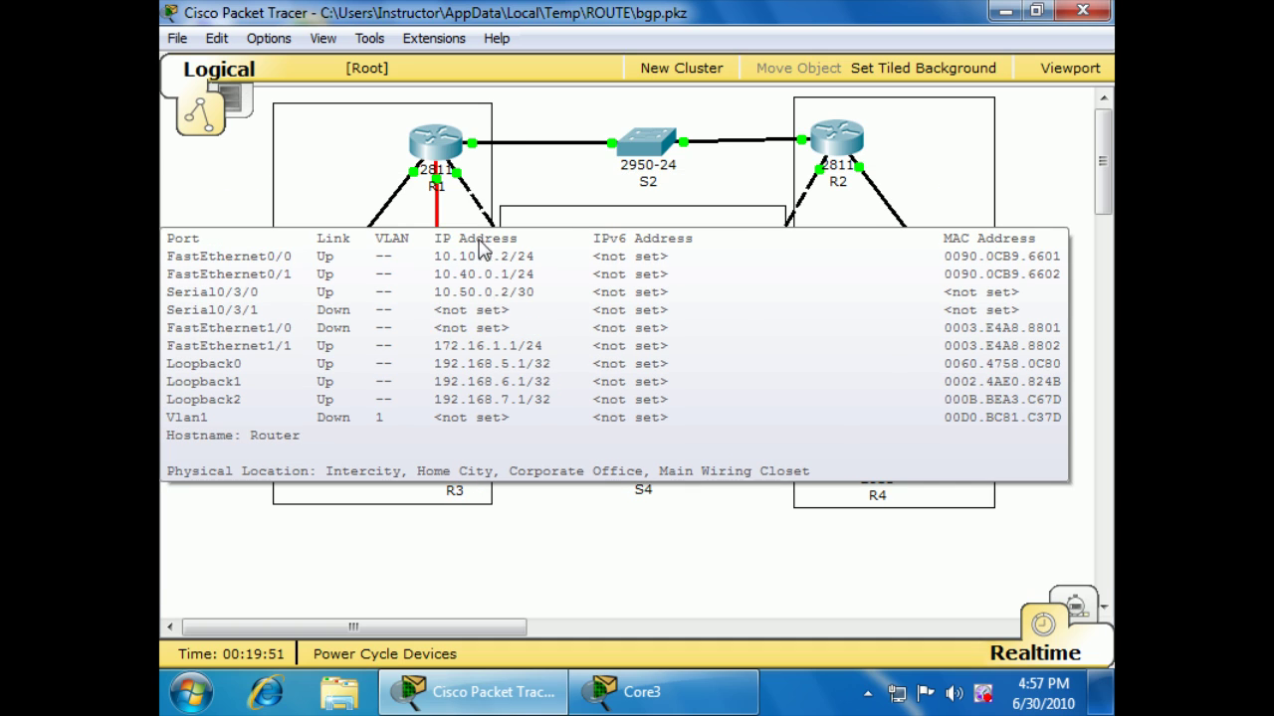
mouse_move(461, 187)
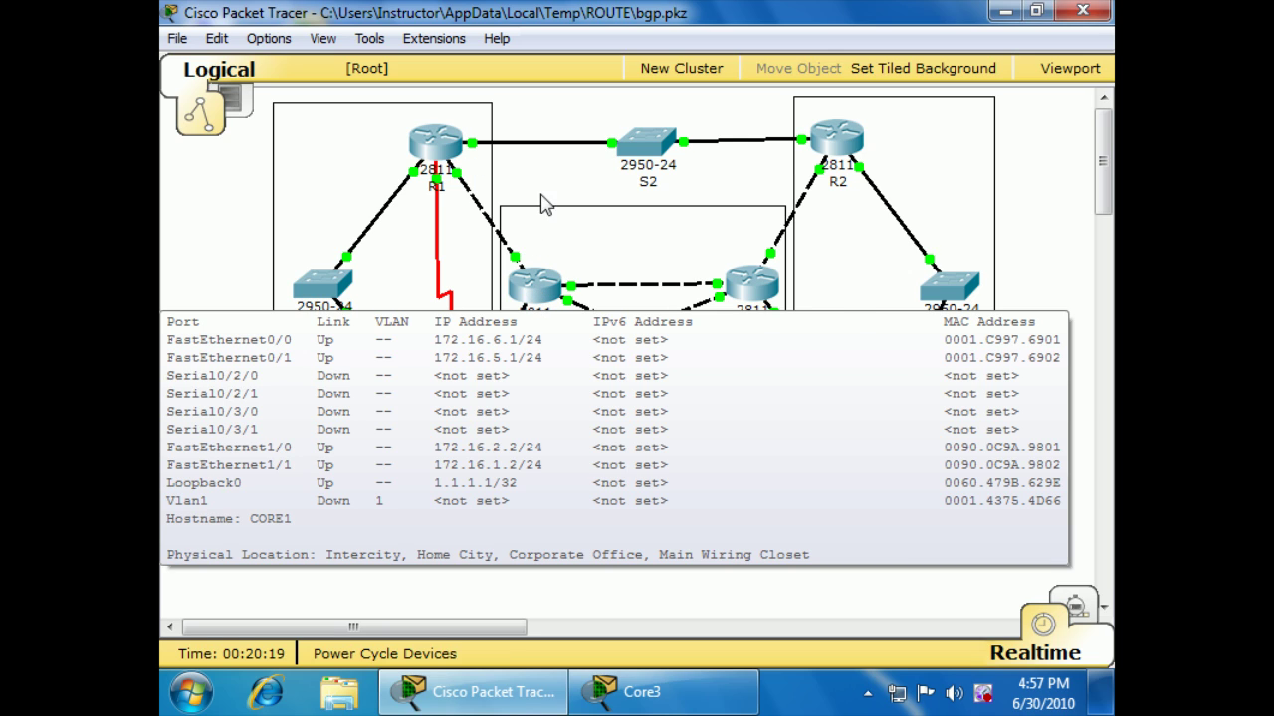
click(544, 291)
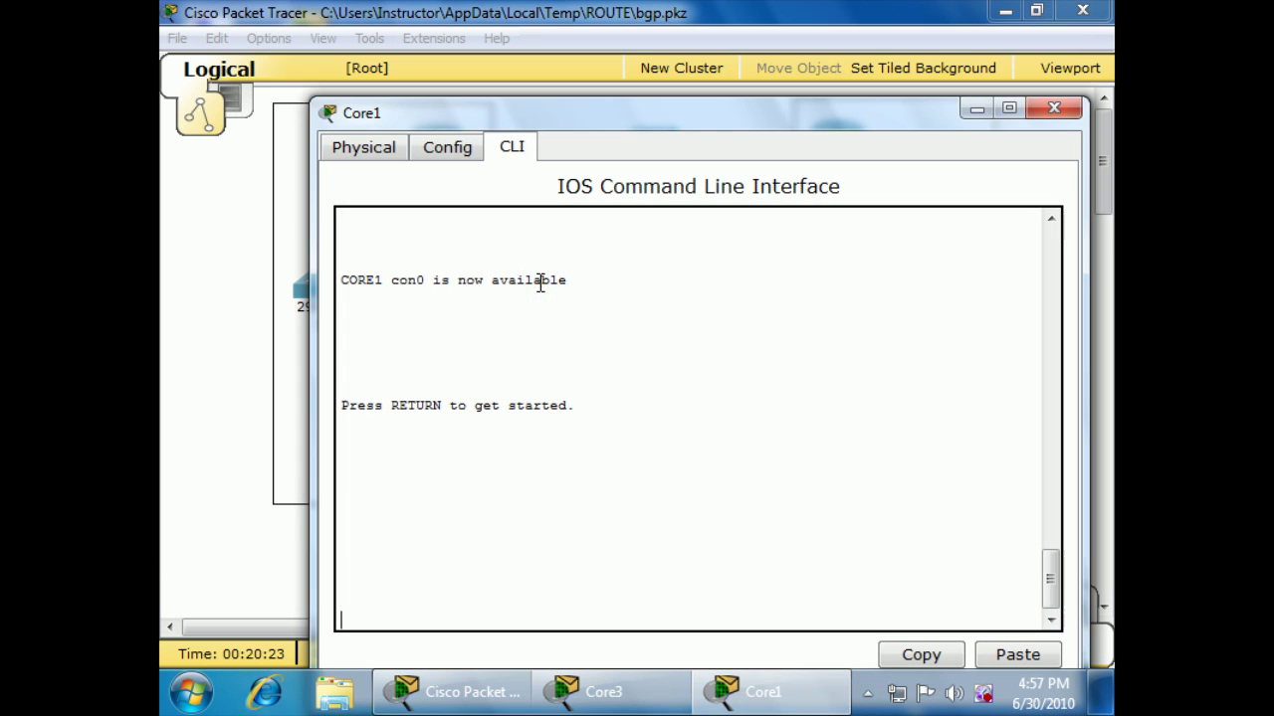
On Core1, enter privileged mode and global configuration, then start router bgp 200.
drag(697, 120, 677, 49)
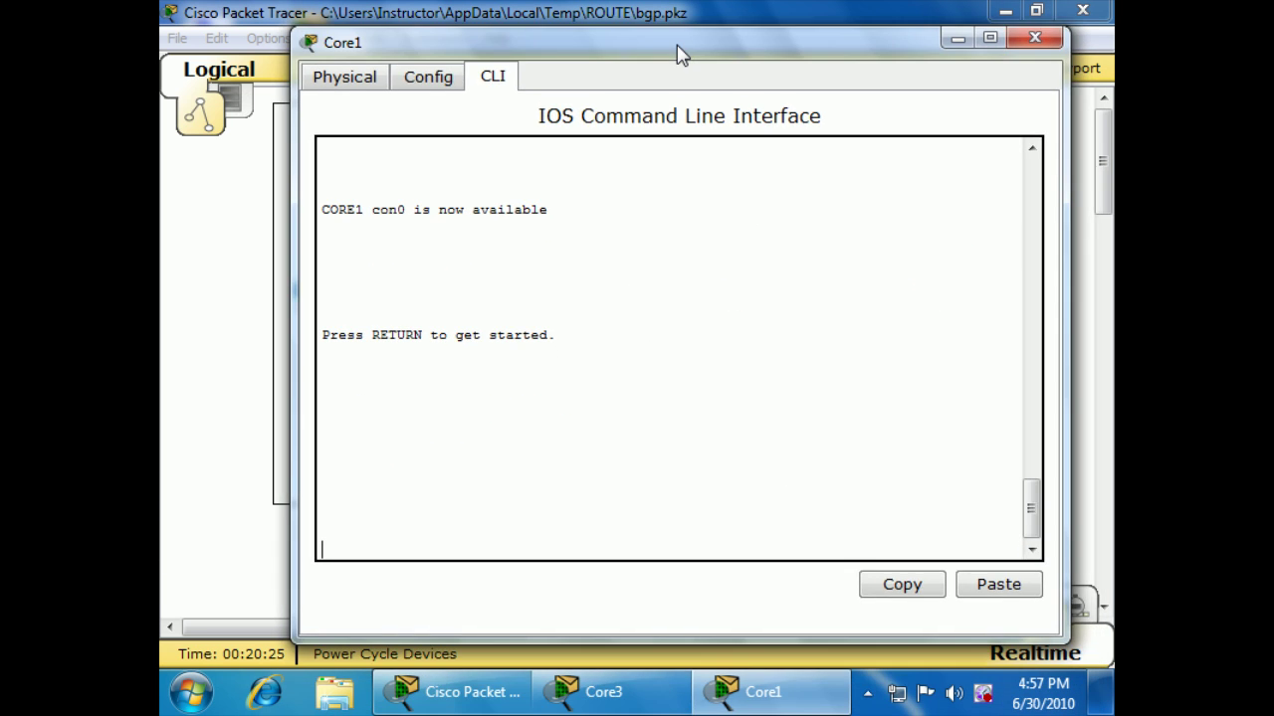
key(Return)
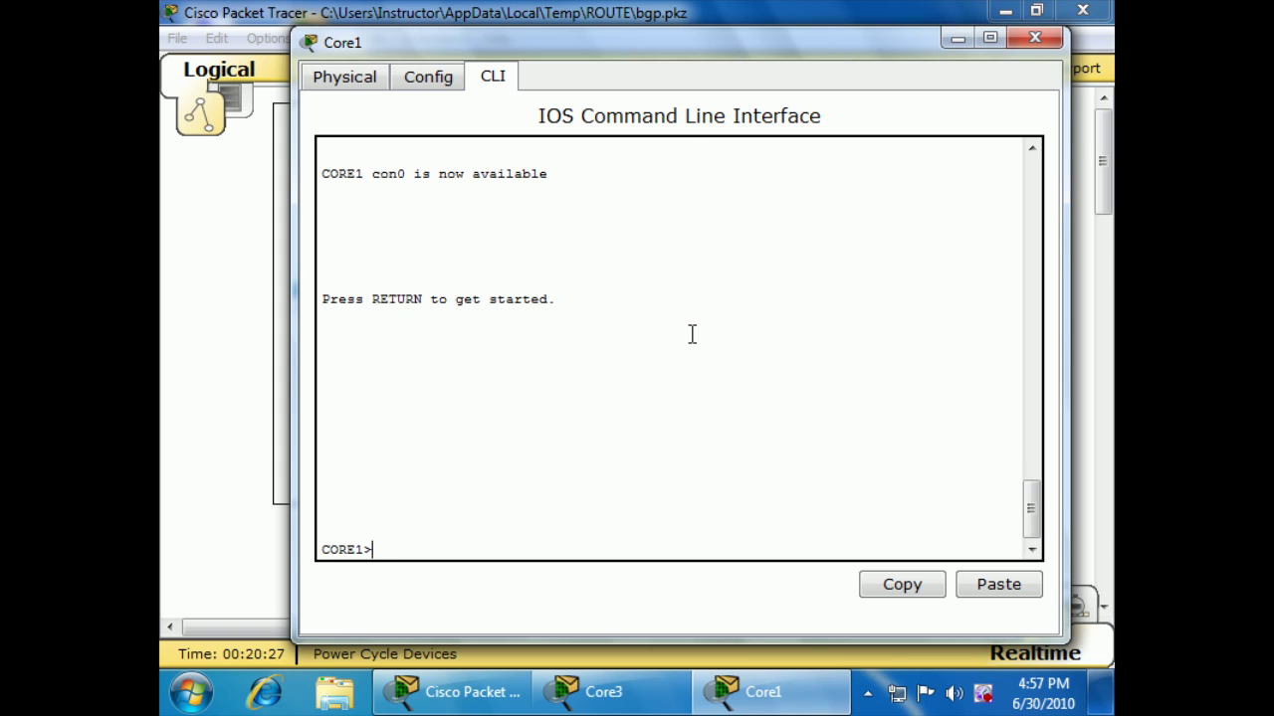
text(en)
key(Return)
key(Return)
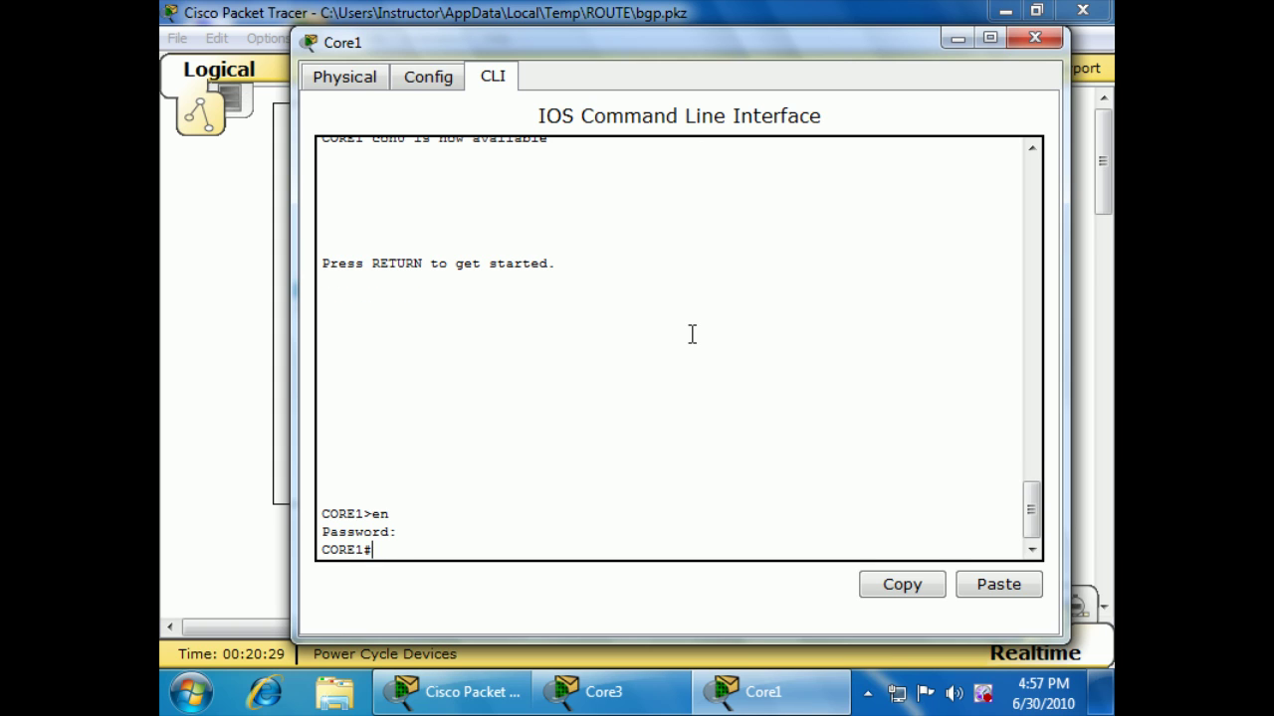
text(conf t)
key(Return)
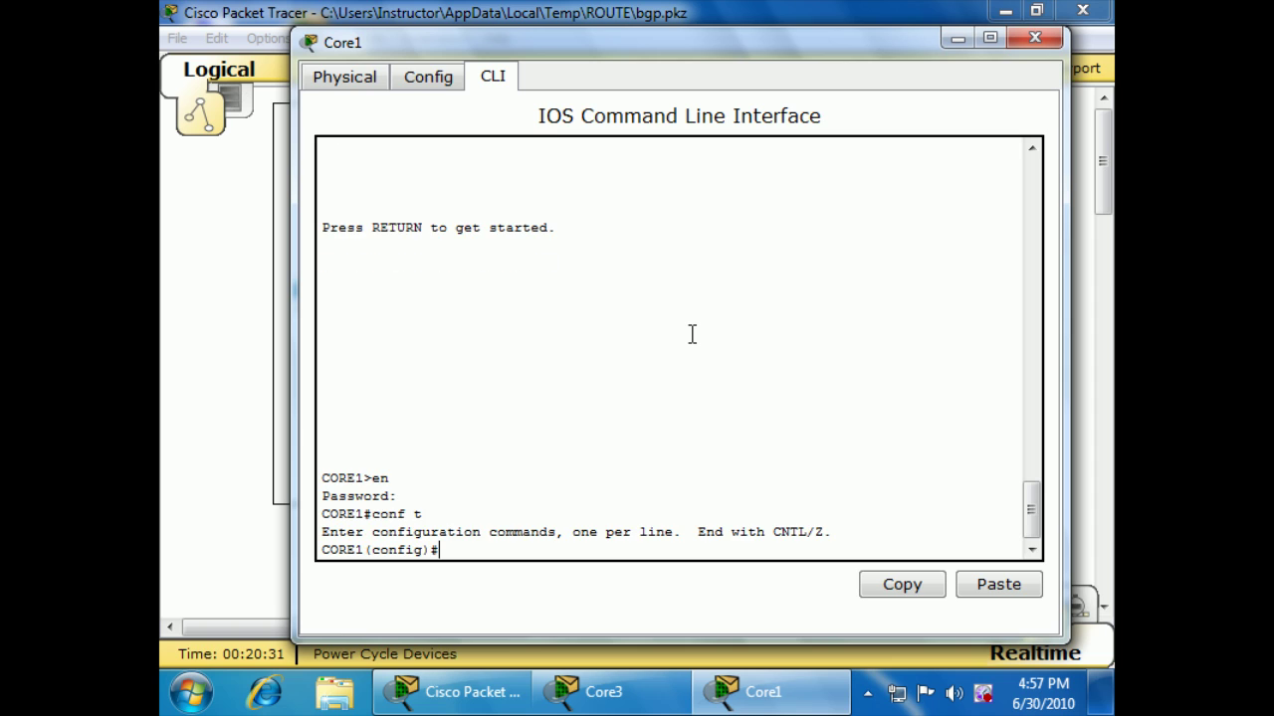
text(router bgp 200)
key(Return)
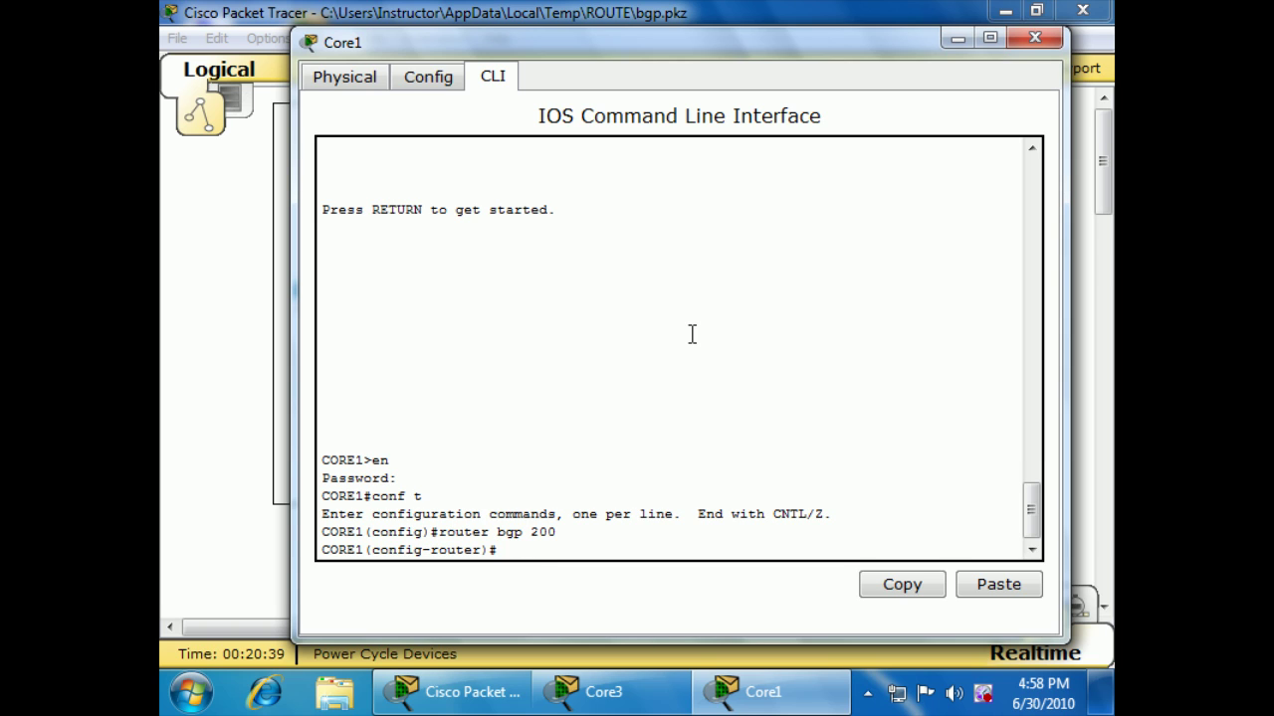
Add eBGP neighbor 172.16.2.1 remote-as 100 and begin the 172.16.2.0 network statement.
text(neighbor)
mouse_move(615, 50)
mouse_down()
mouse_move(810, 40)
mouse_move(611, 45)
mouse_up()
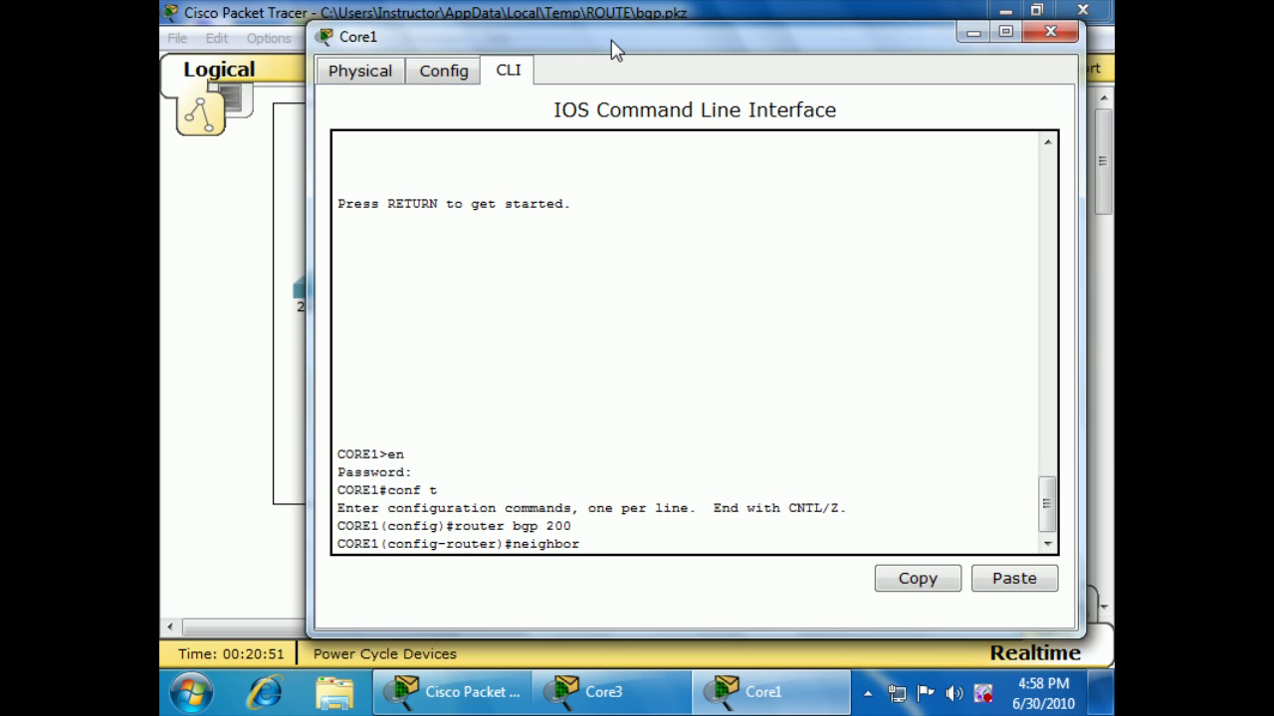
text(172.16.2.1 remote-as)
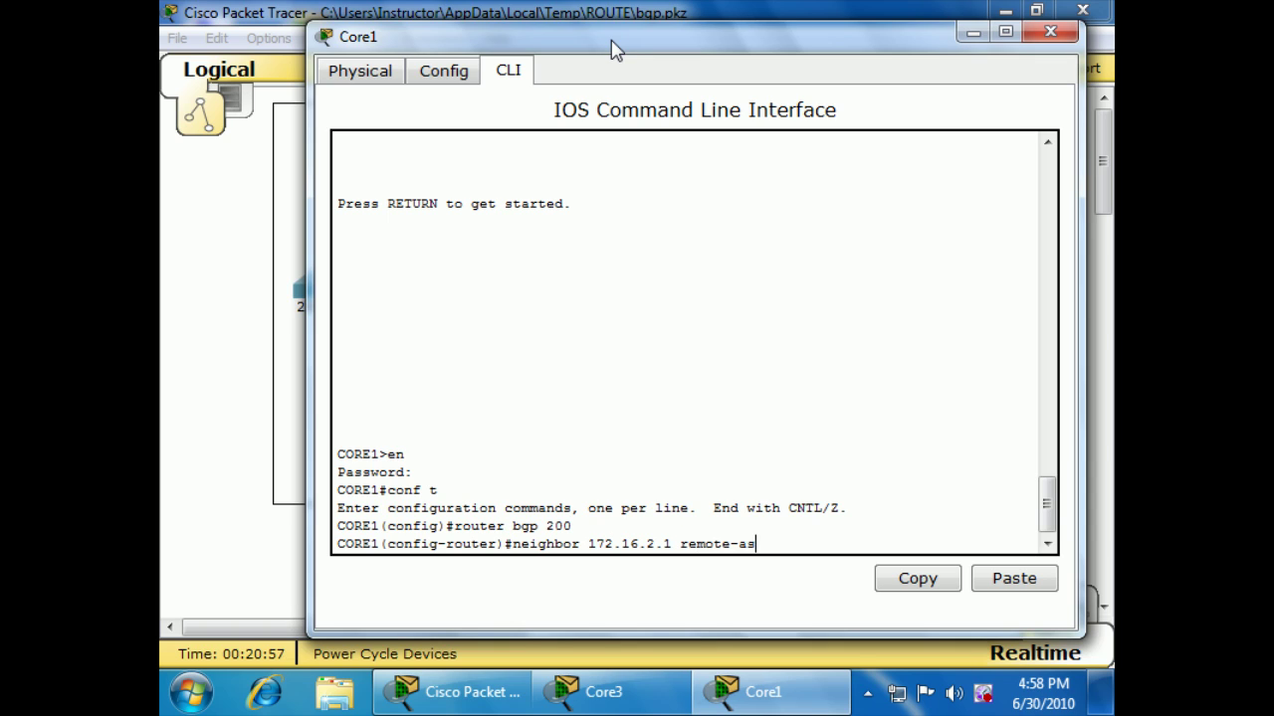
text( 100)
key(Return)
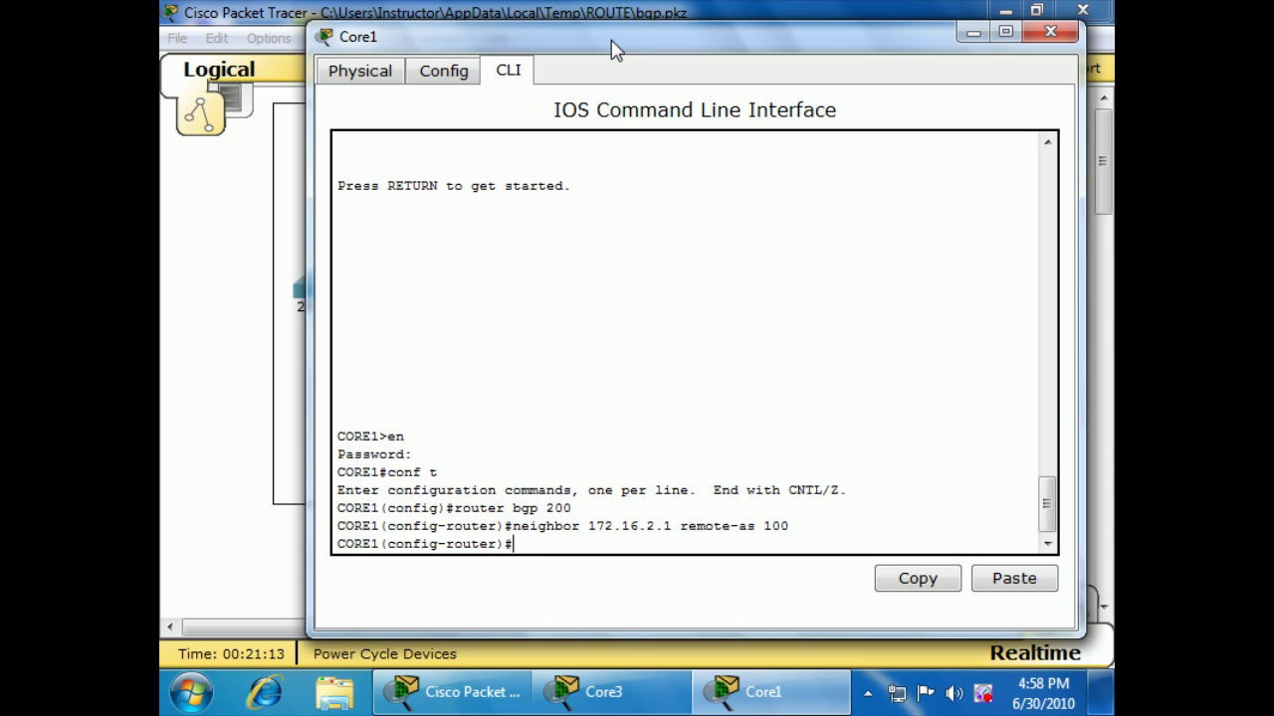
text(network 172.16.2.)
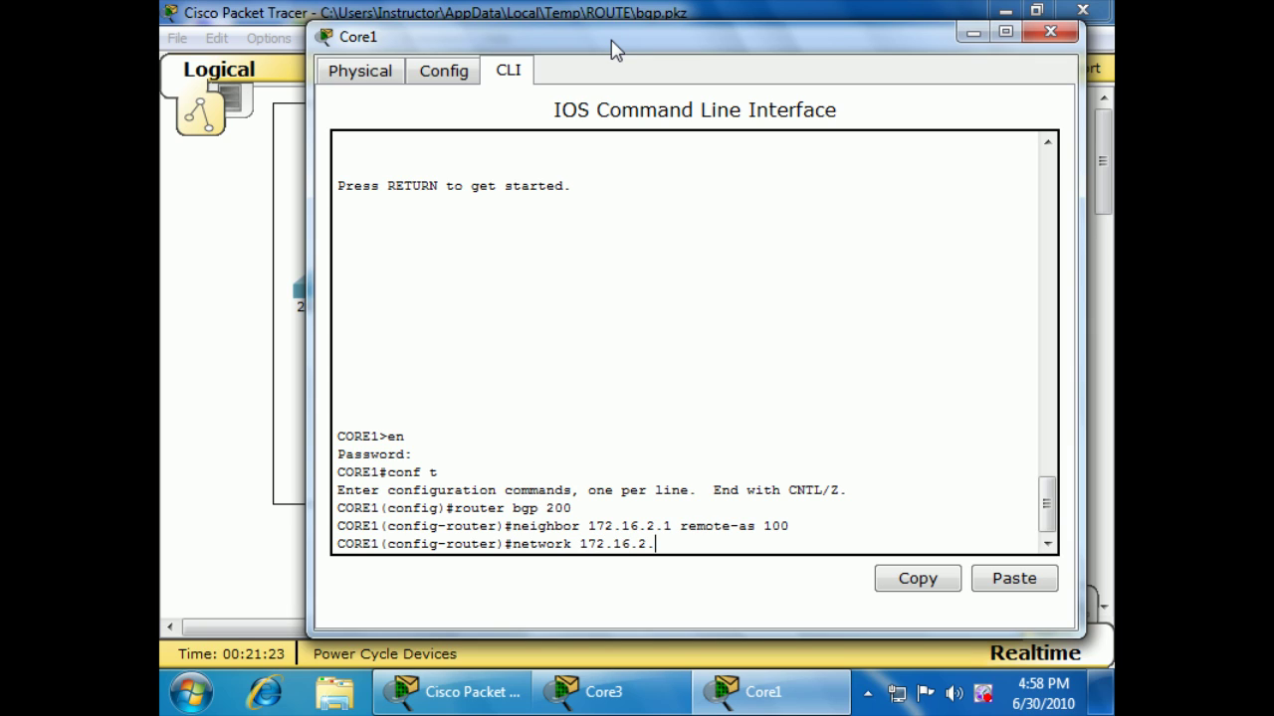
text(0 )
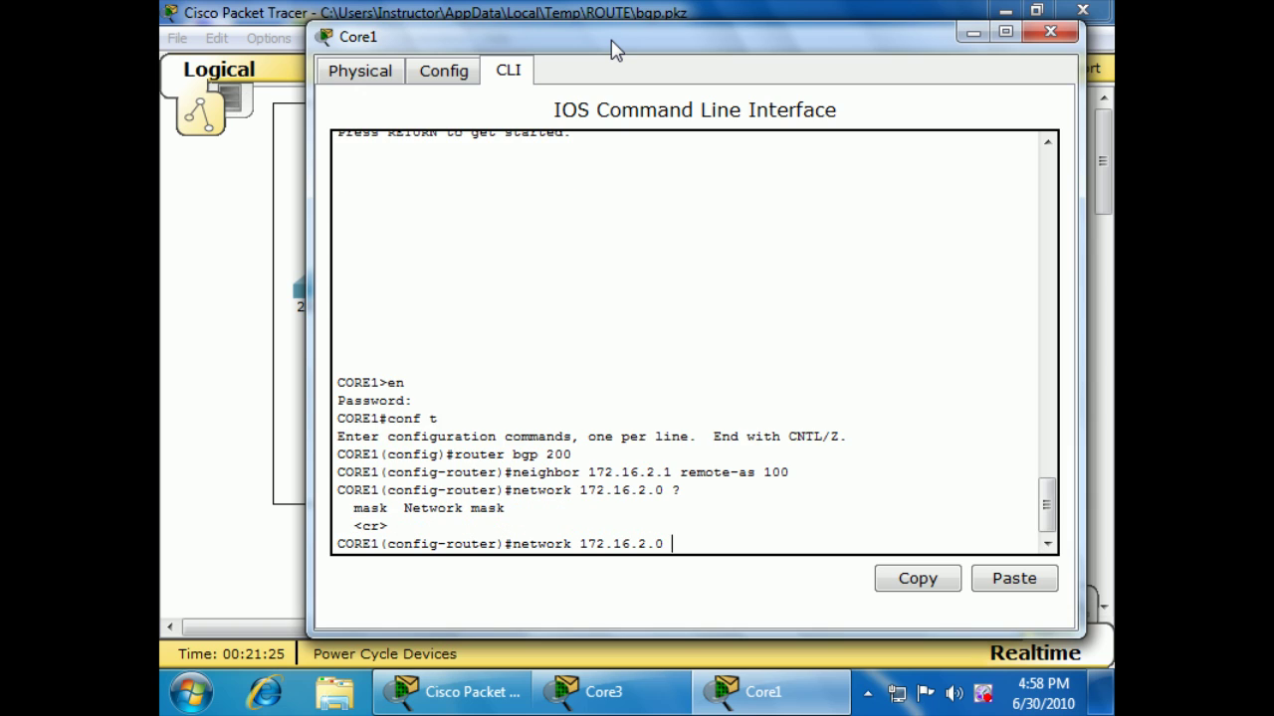
text(?mask ?255)
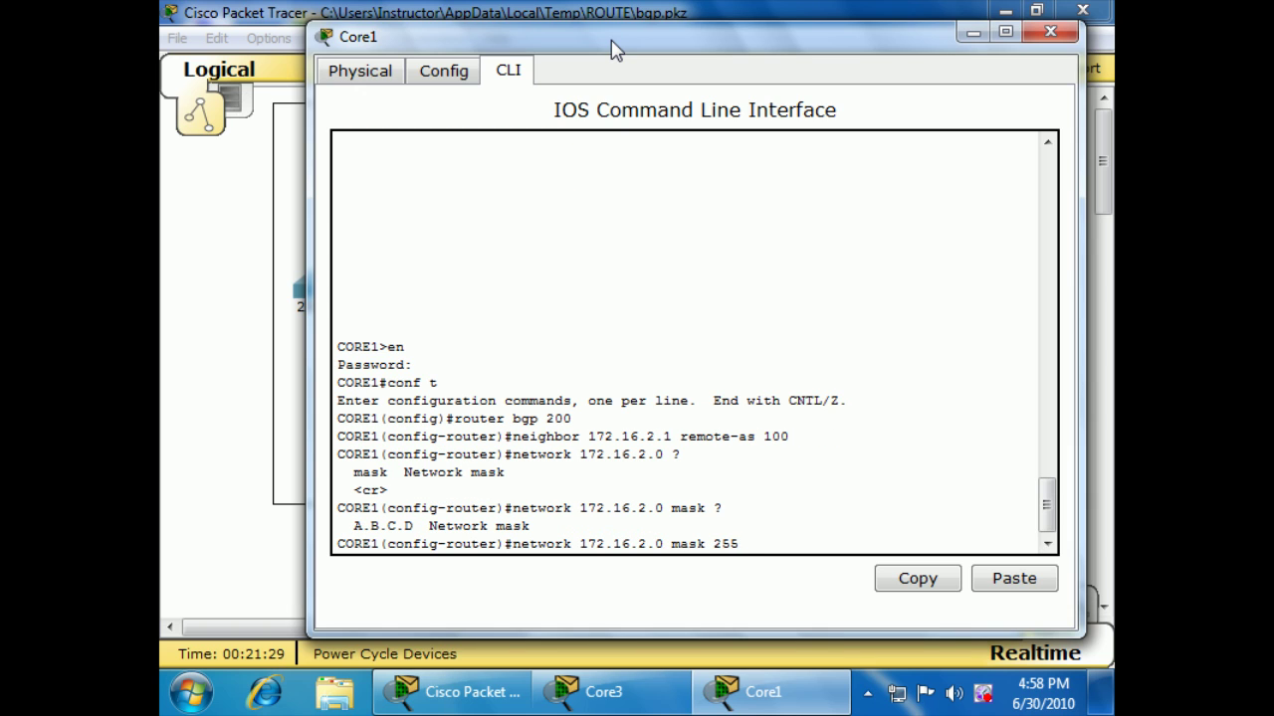
text(.255.255.0)
Advertise 172.16.2.0 and 172.16.5.0 with mask 255.255.255.0 in Core1's BGP.
key(Return)
text(netw)
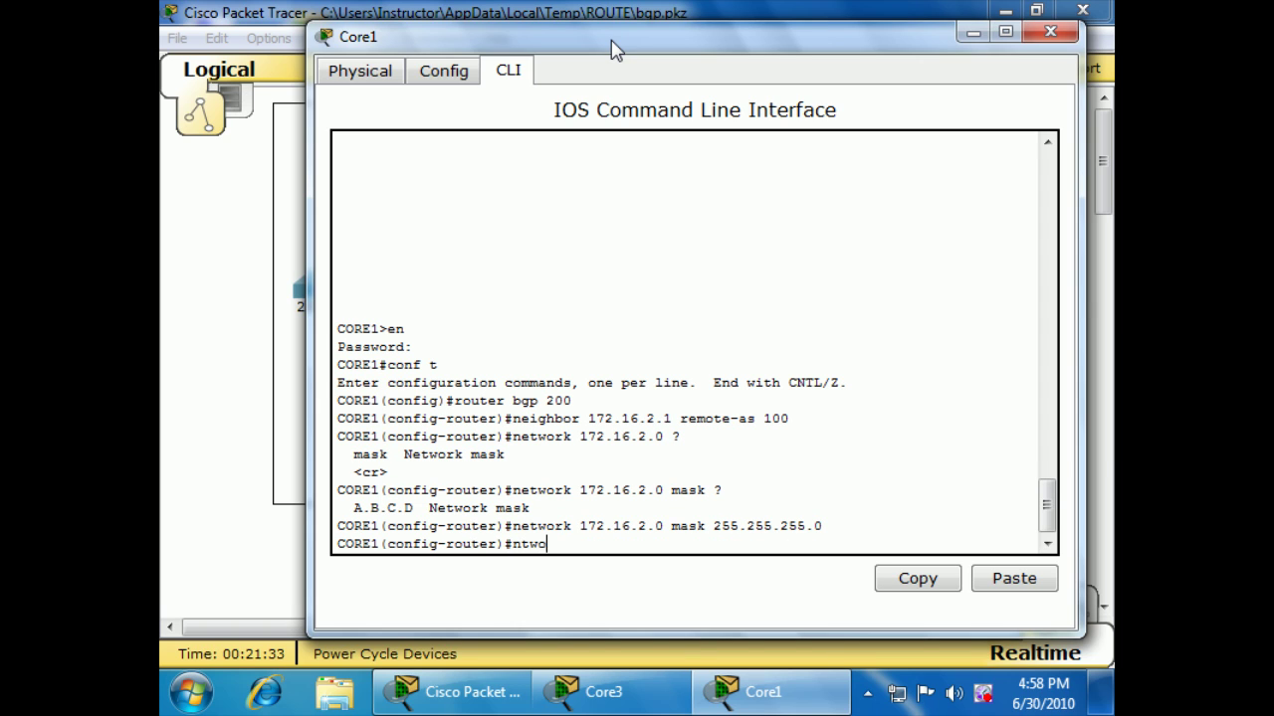
key(BackSpace)
key(BackSpace)
text(twork 172.16.)
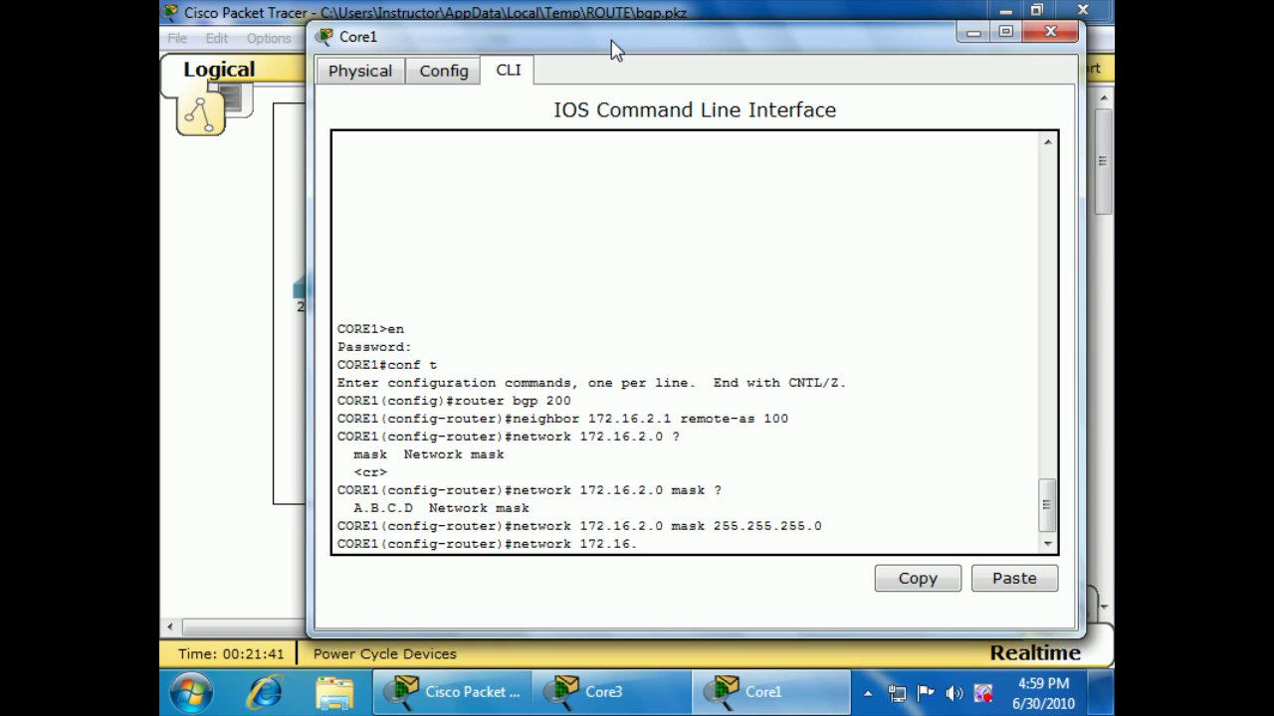
text(5.0 mask 255.2)
text(255.0)
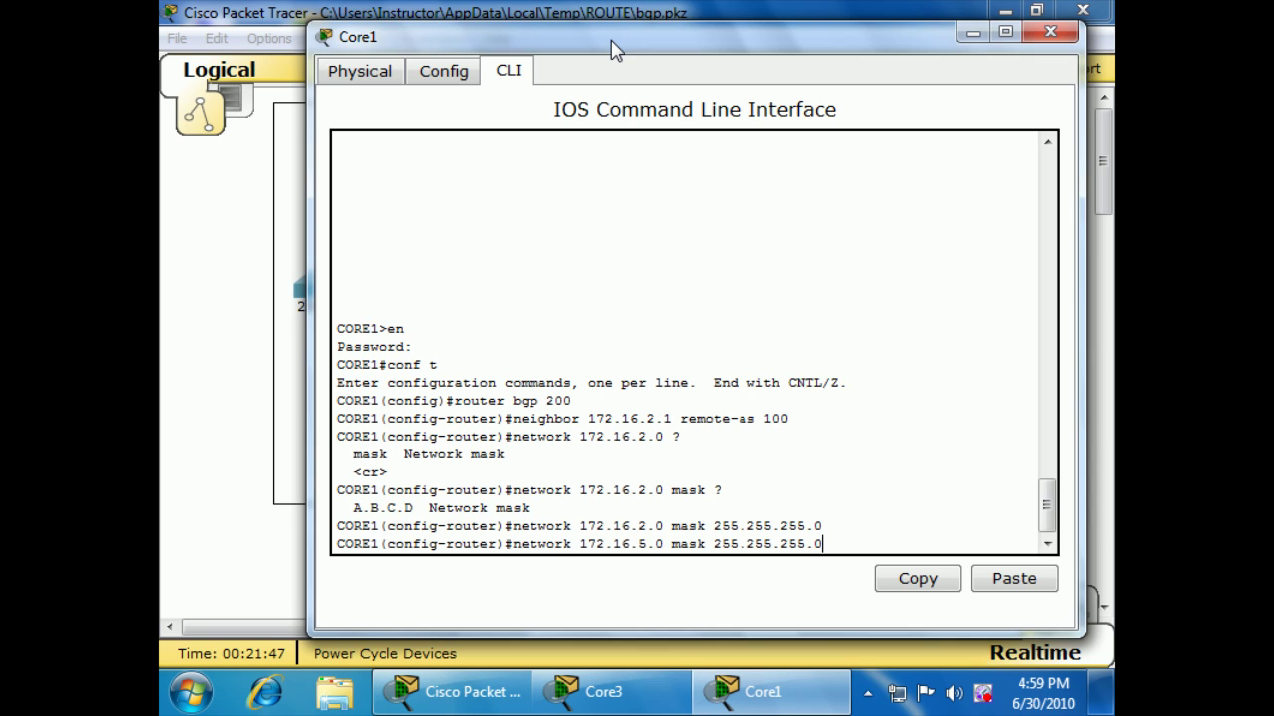
key(Return)
Advertise 172.16.6.0 and 172.16.7.0 /24 by editing recalled commands, then exit configuration.
key(Up)
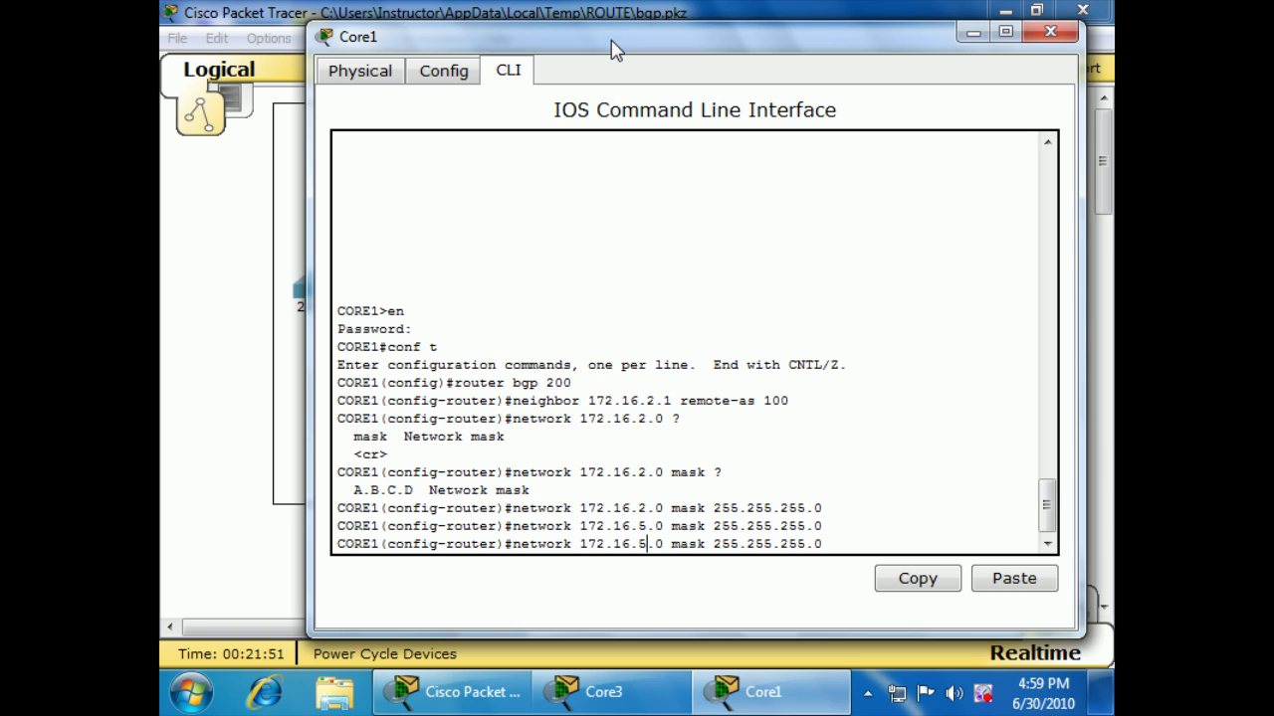
key(BackSpace)
text(6)
key(Return)
key(Up)
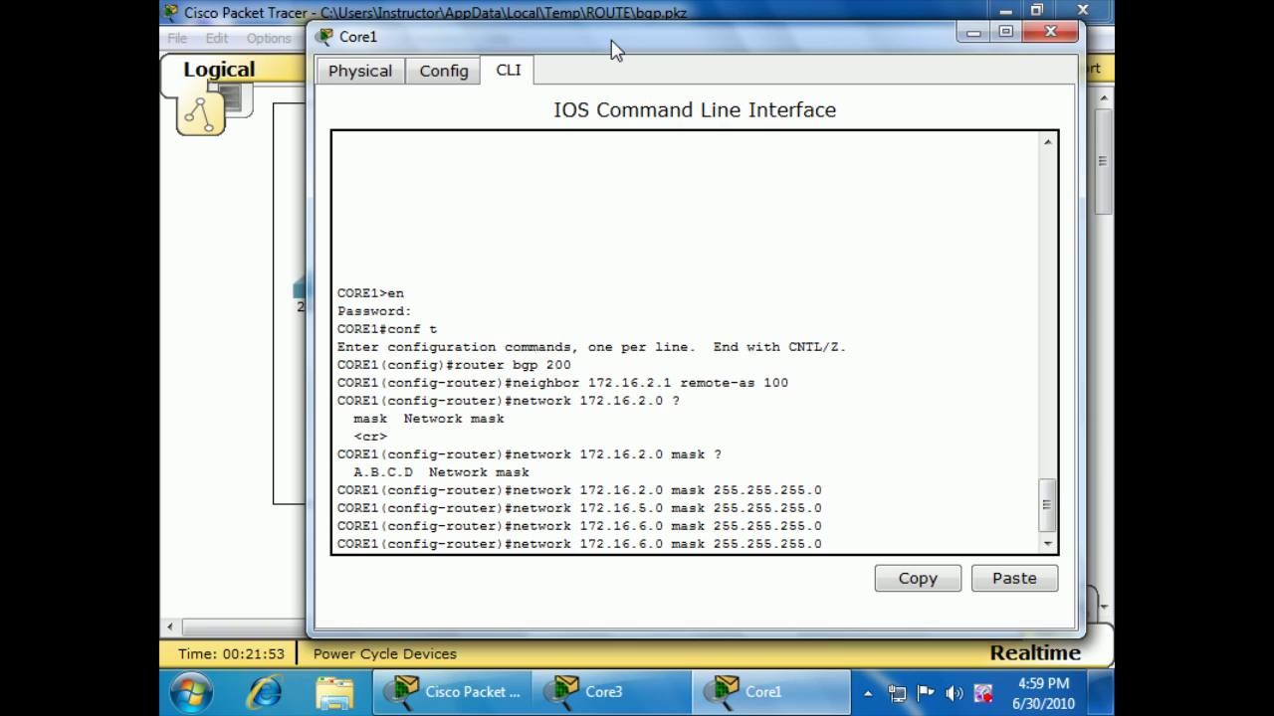
key(Left)
key(Left)
key(Left)
key(Left)
key(Left)
key(Left)
key(Left)
key(Left)
key(Left)
key(Left)
key(Left)
key(Left)
key(BackSpace)
text(7)
key(Return)
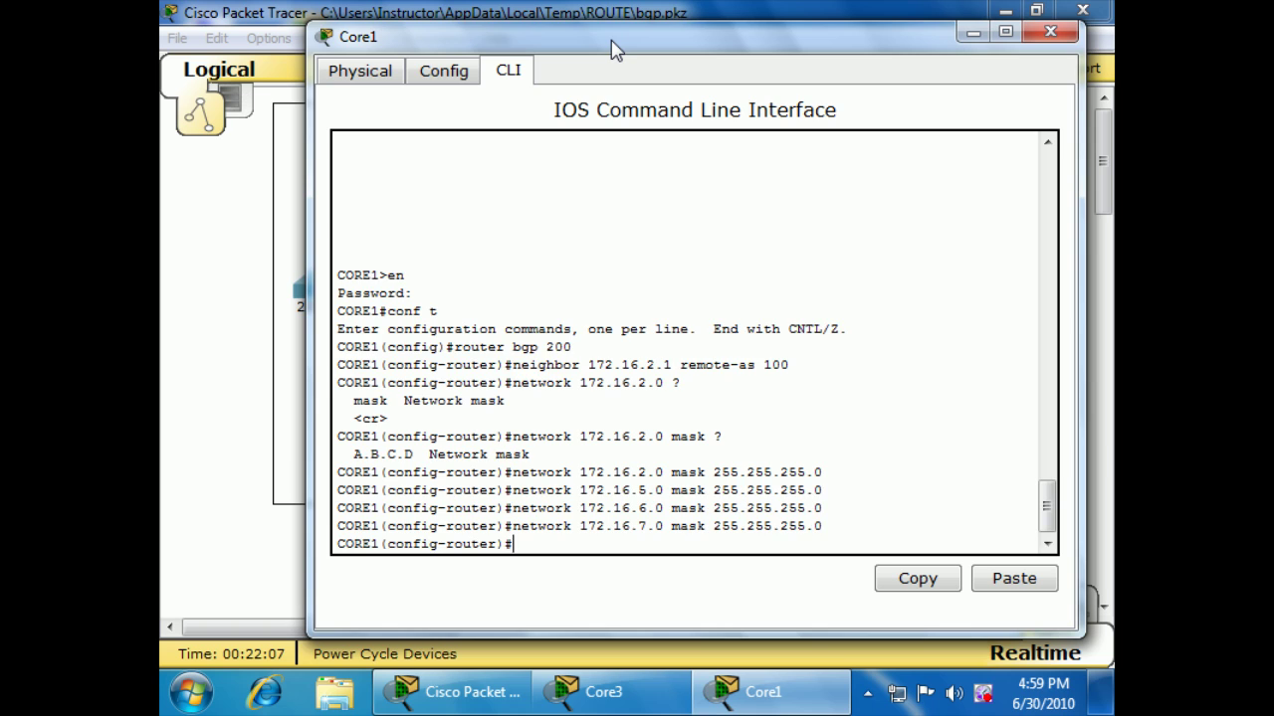
key(ctrl+z)
Run show ip bgp summary on Core1 and check the neighbor's state and 00:22:12 uptime.
key(Return)
text(show )
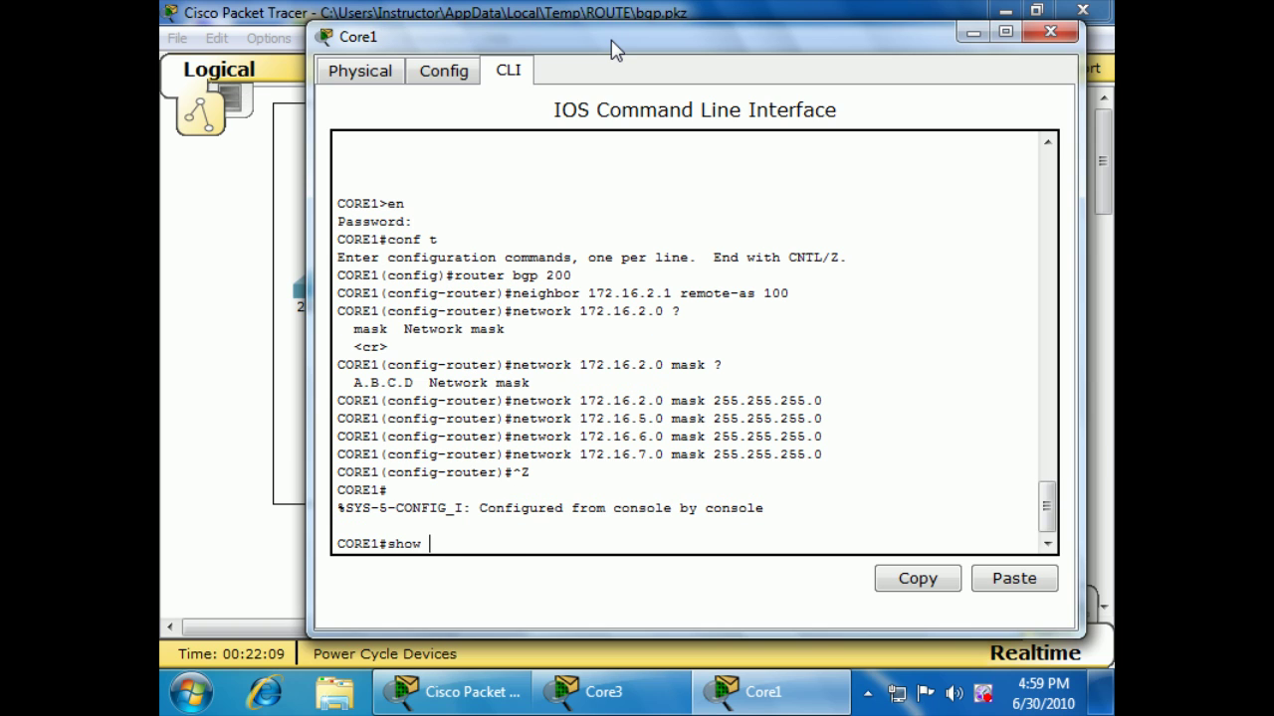
text(ip bgp summary)
key(Return)
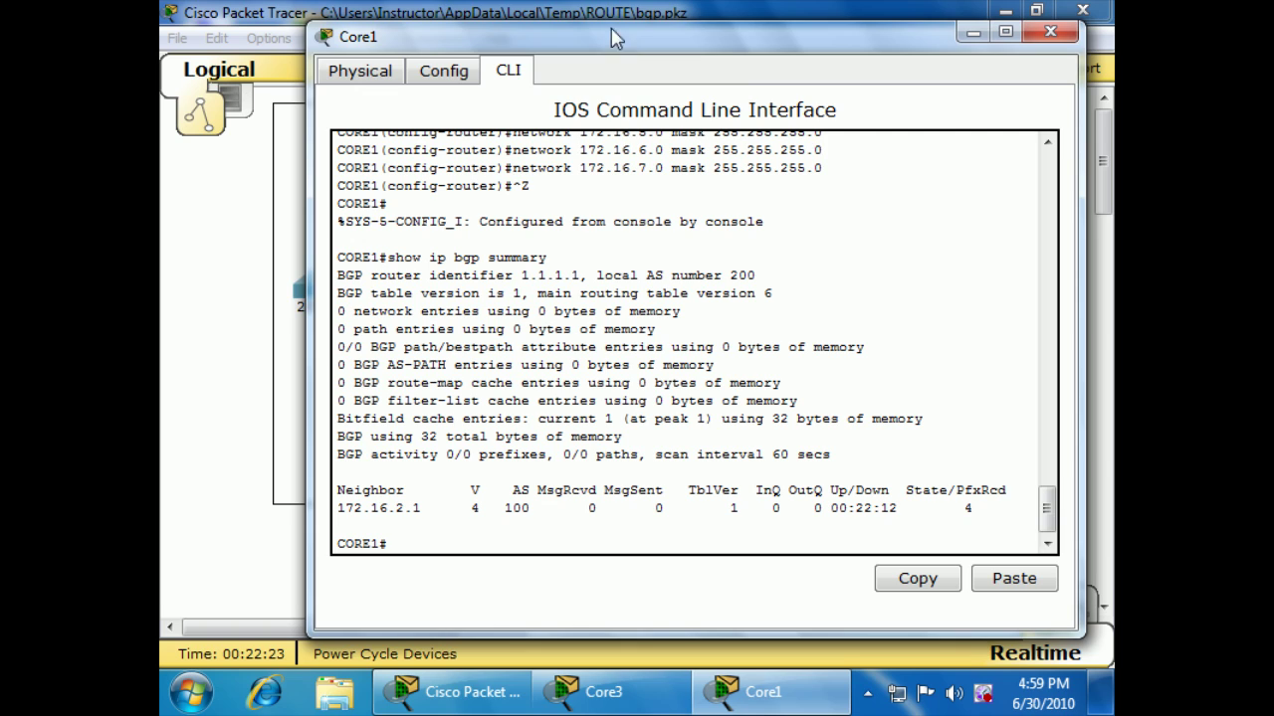
drag(953, 512, 987, 508)
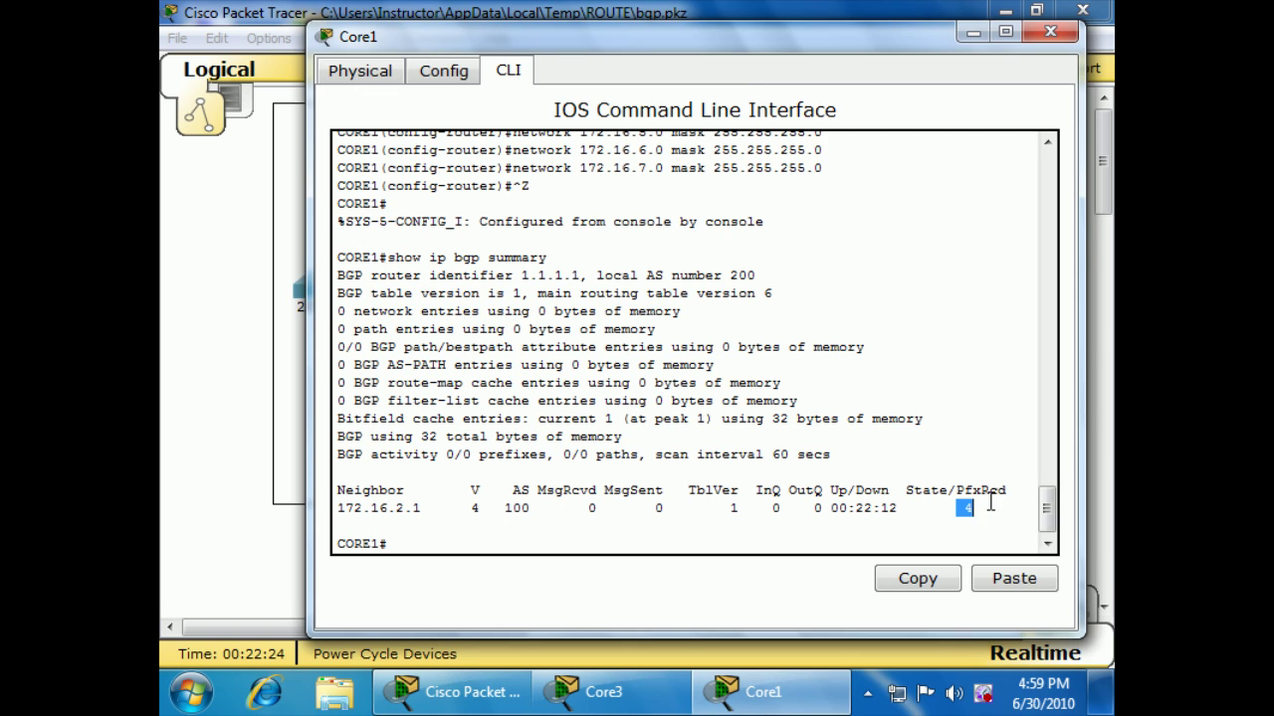
click(842, 523)
drag(830, 508, 914, 509)
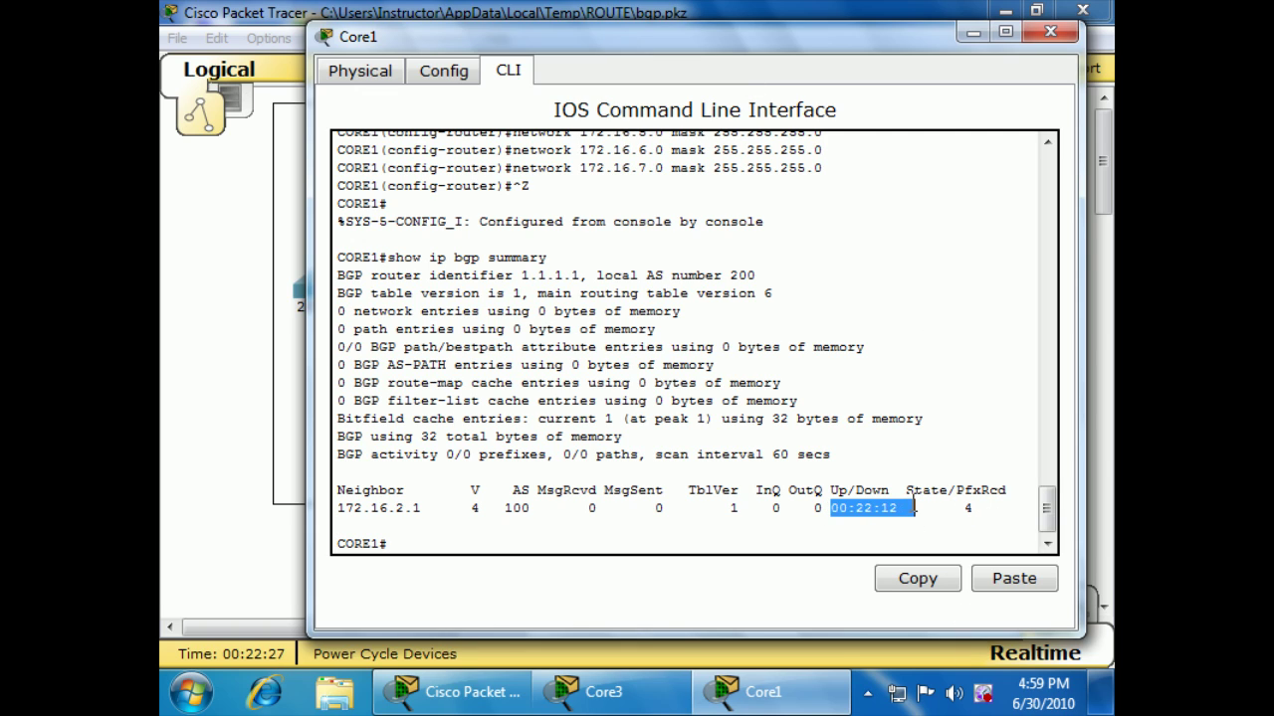
click(776, 515)
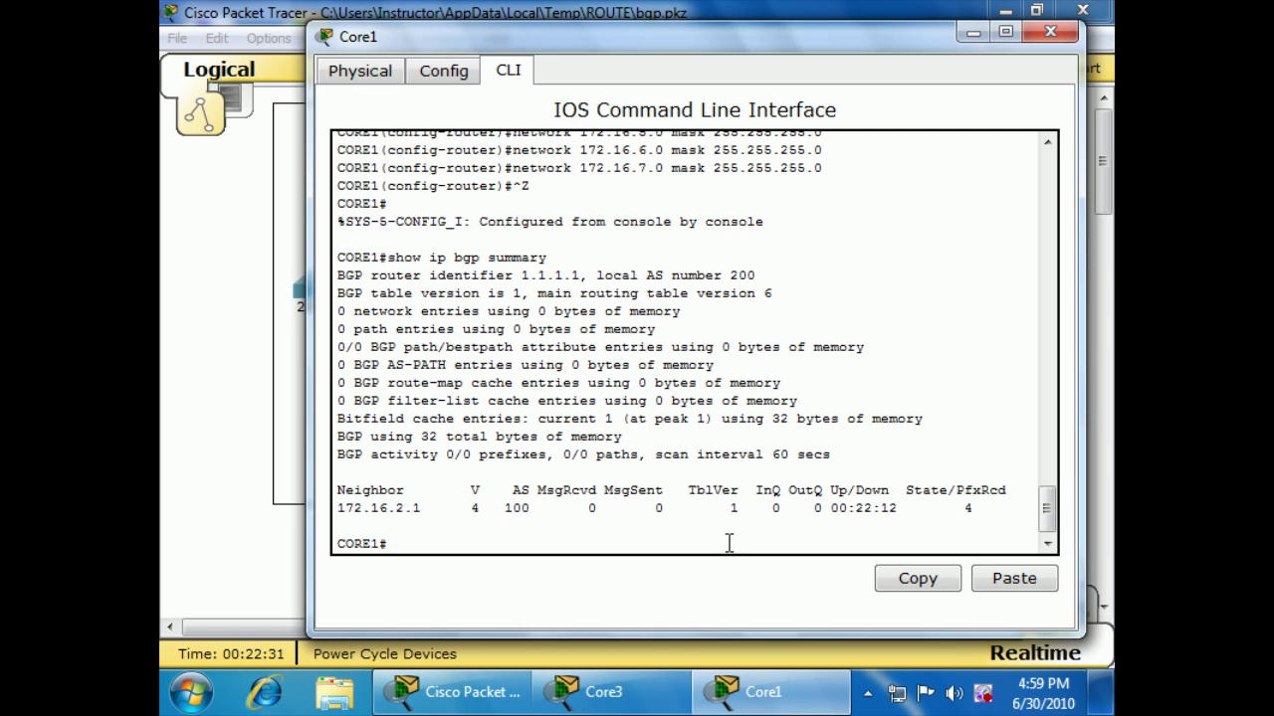
Show BGP neighbor details, noting the Active state and remote router ID 0.0.0.0.
text(show ip bgp neigh)
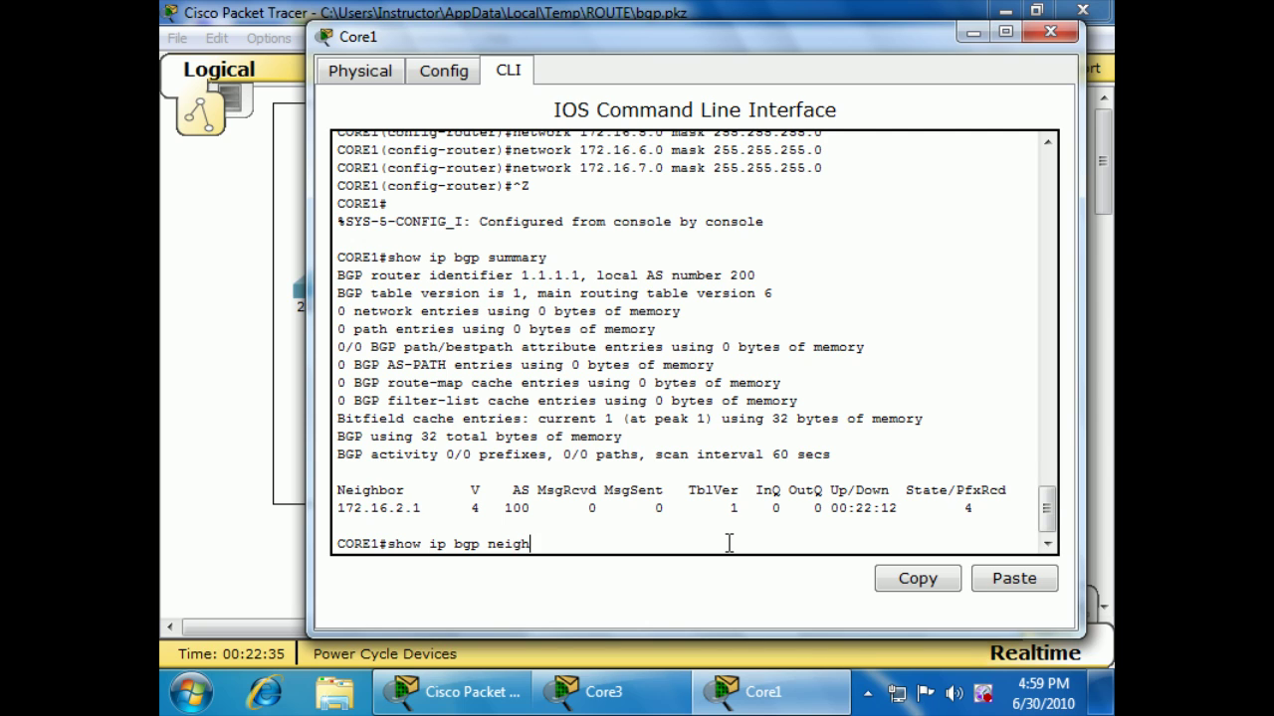
key(Return)
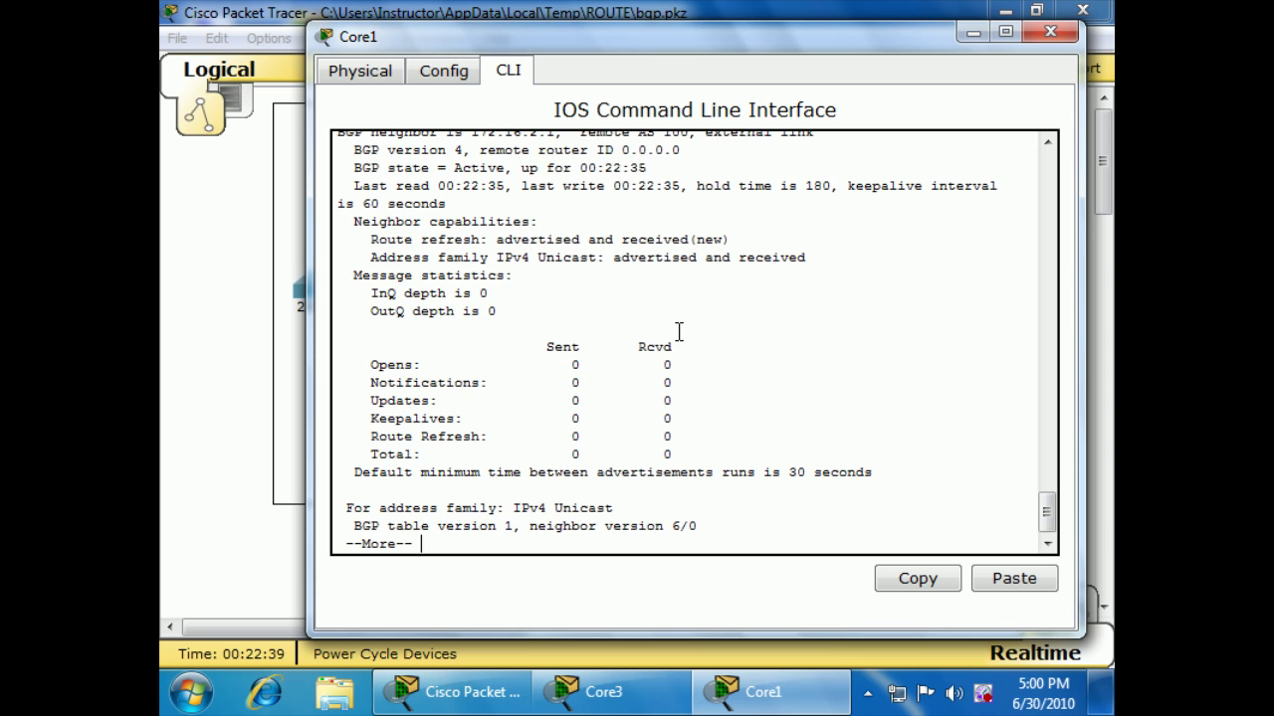
scroll(679, 332, up, 4)
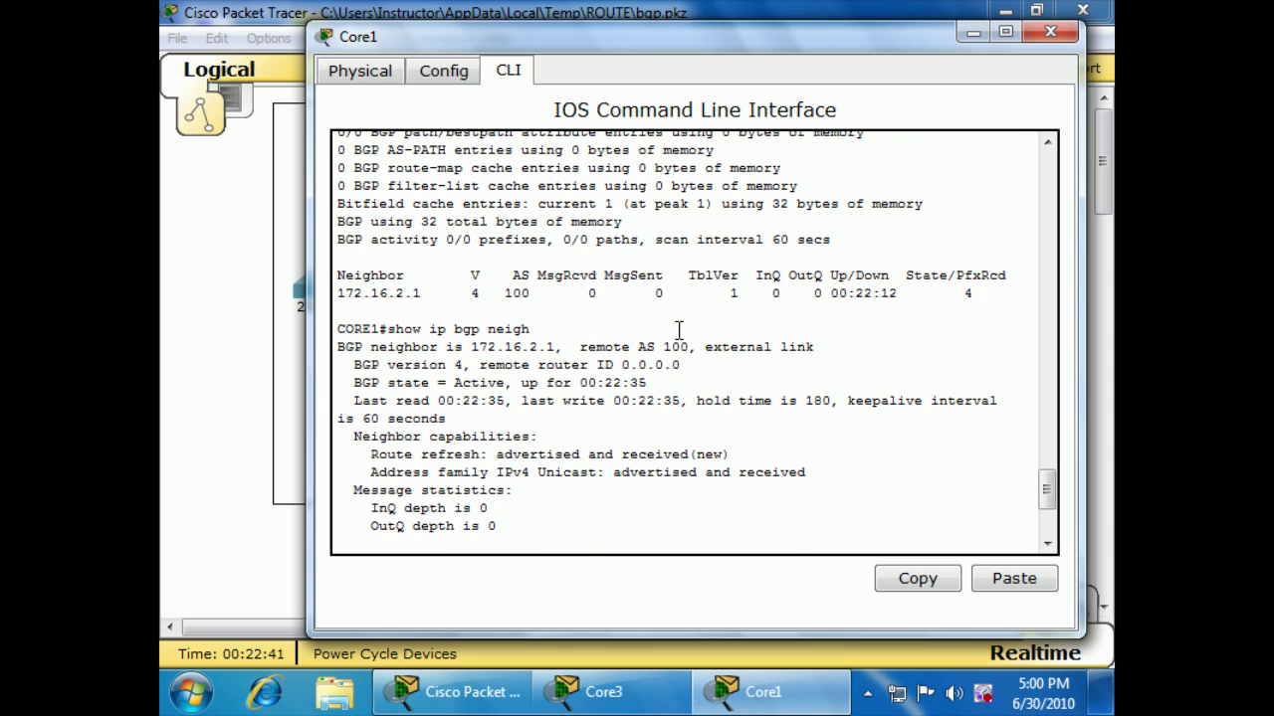
scroll(681, 332, up, 1)
scroll(685, 331, up, 1)
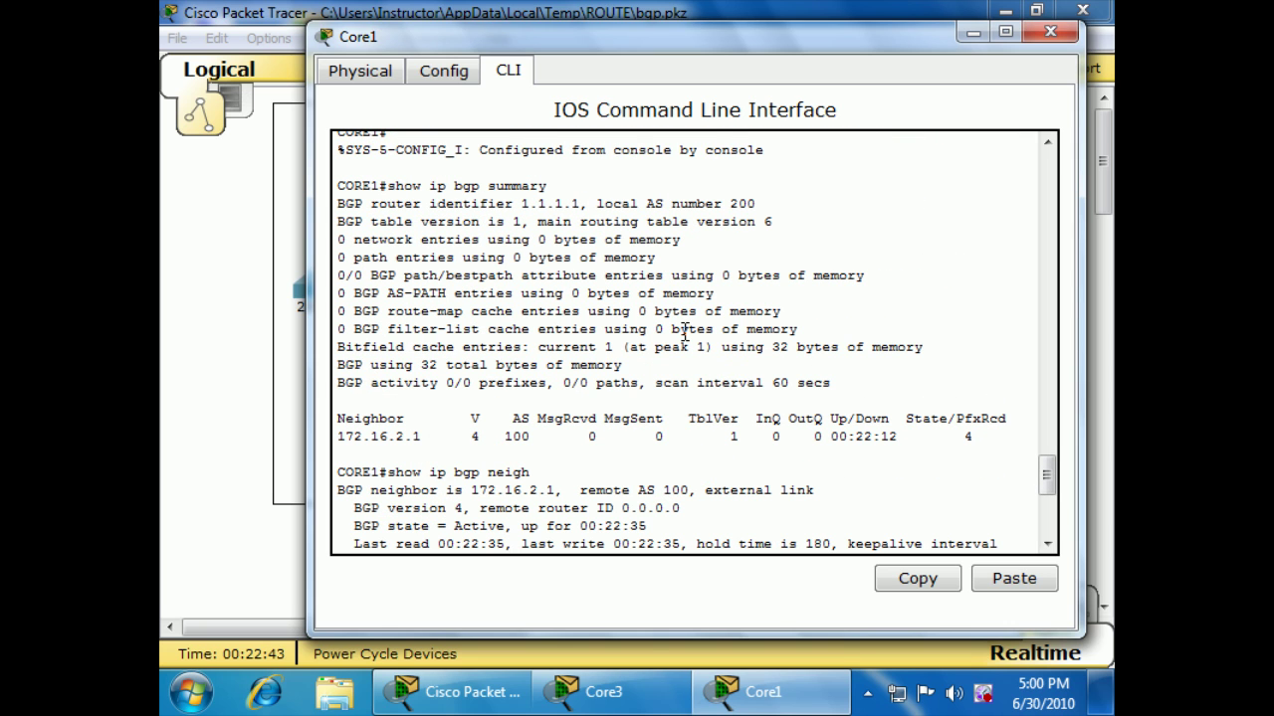
scroll(683, 333, down, 5)
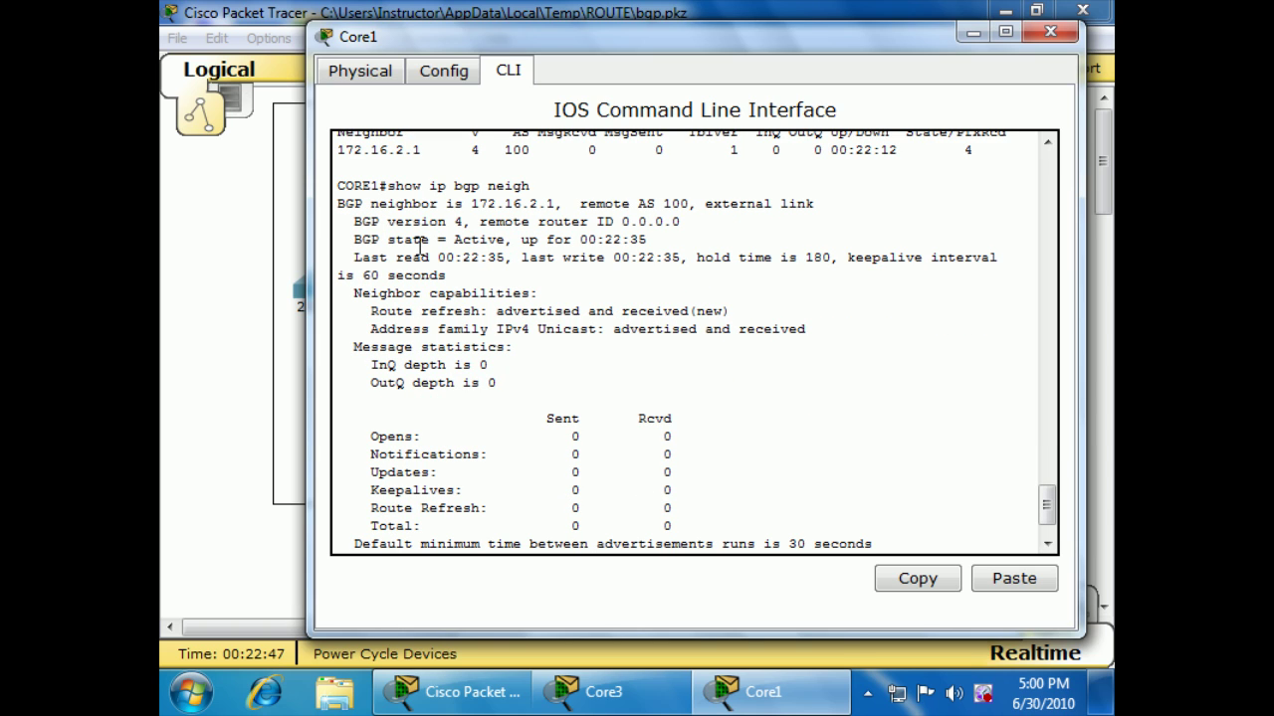
drag(436, 242, 514, 244)
click(514, 243)
drag(611, 221, 683, 221)
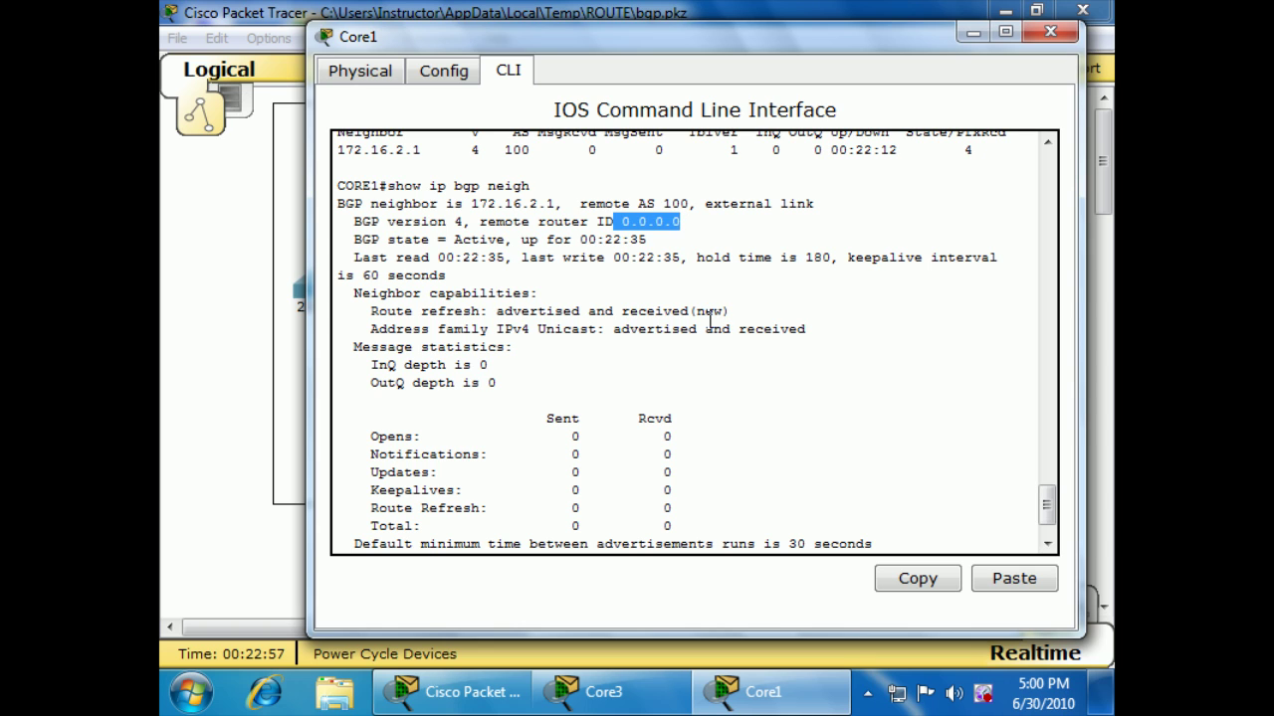
scroll(710, 319, down, 2)
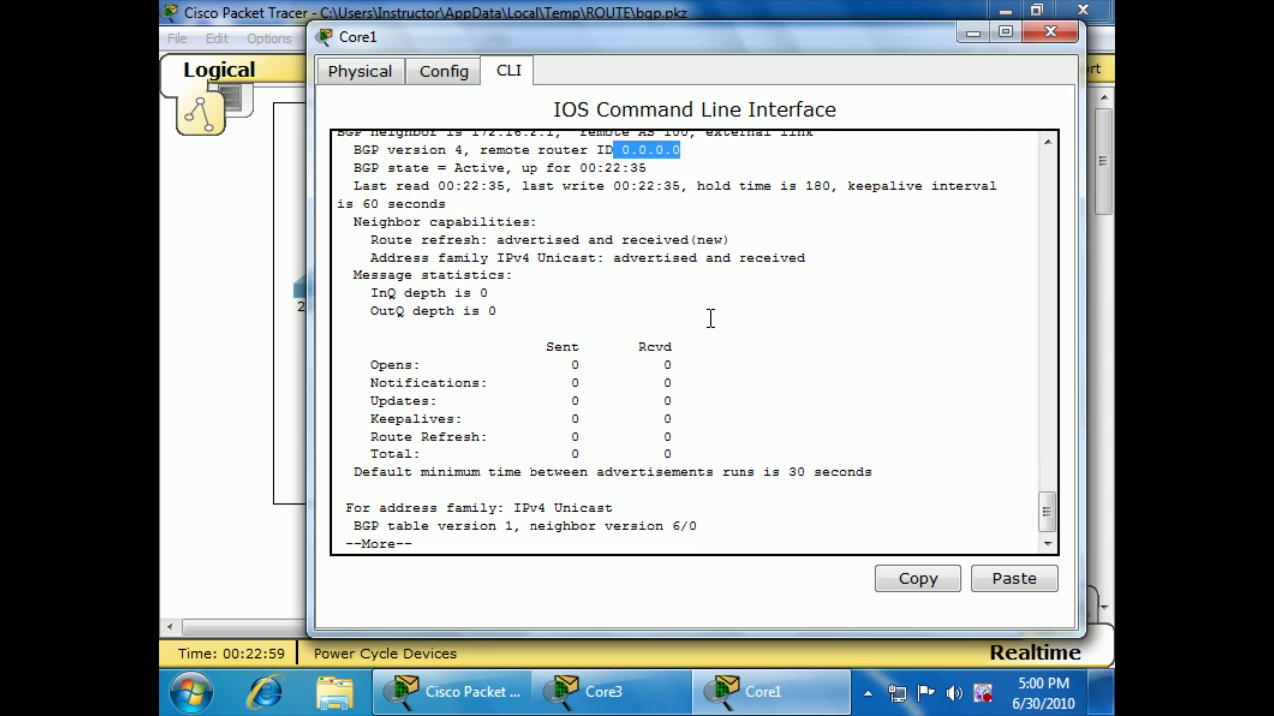
Page through the rest of the neighbor report, then return to the topology.
key(space)
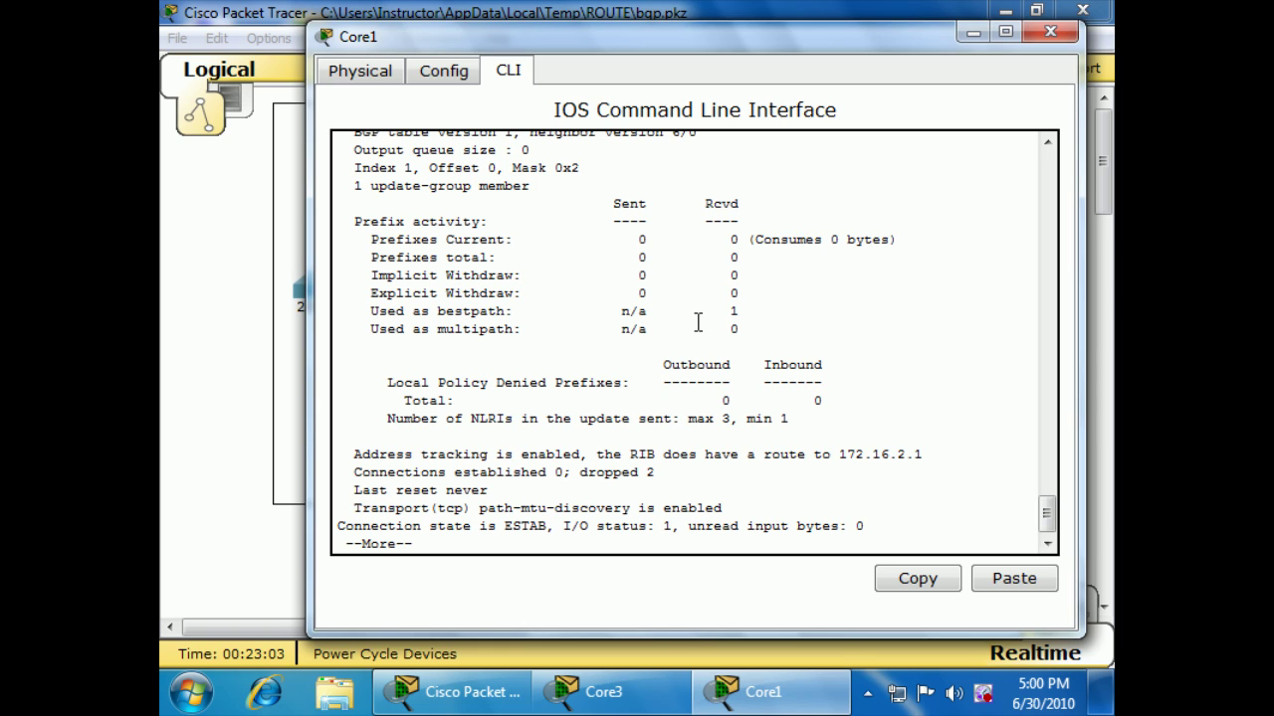
key(space)
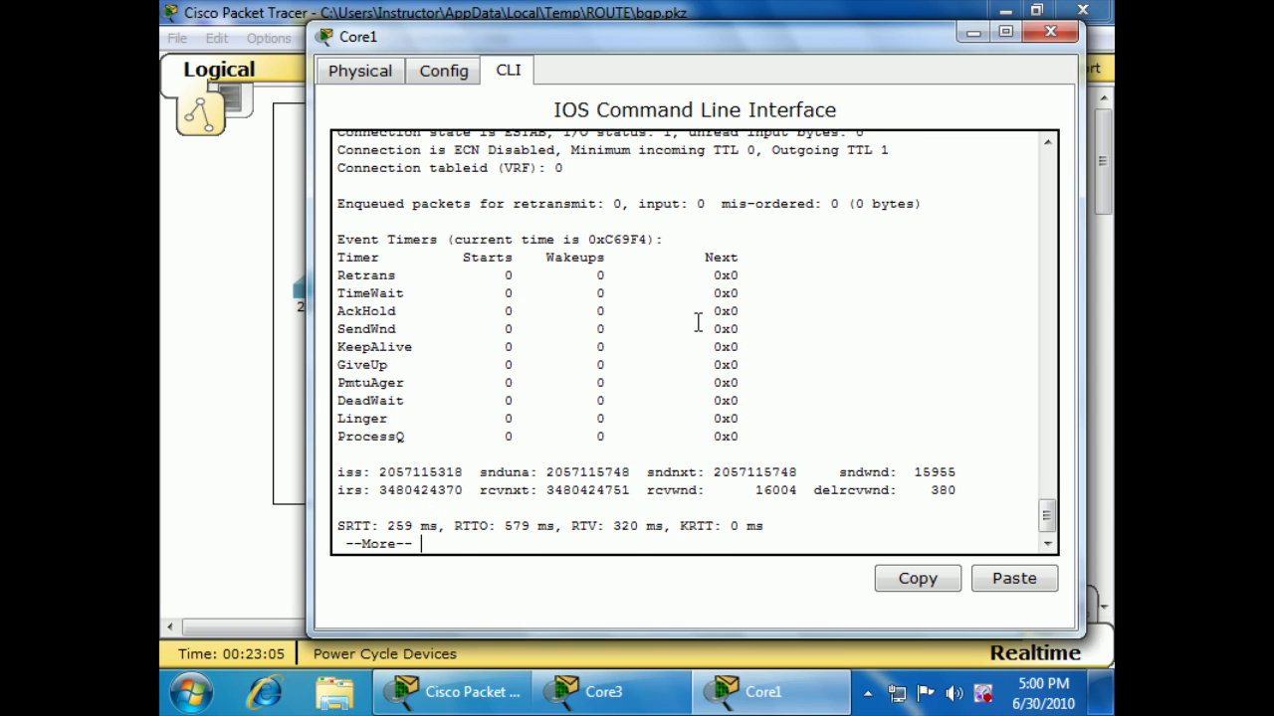
key(space)
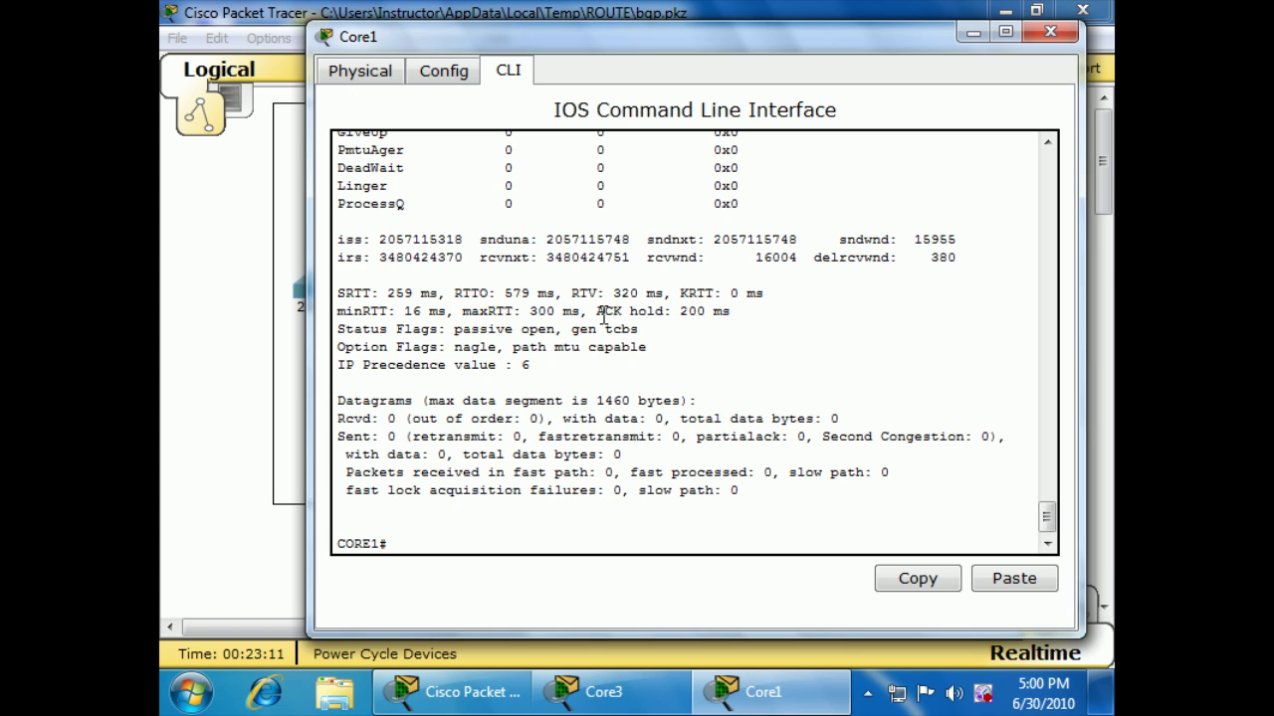
click(220, 312)
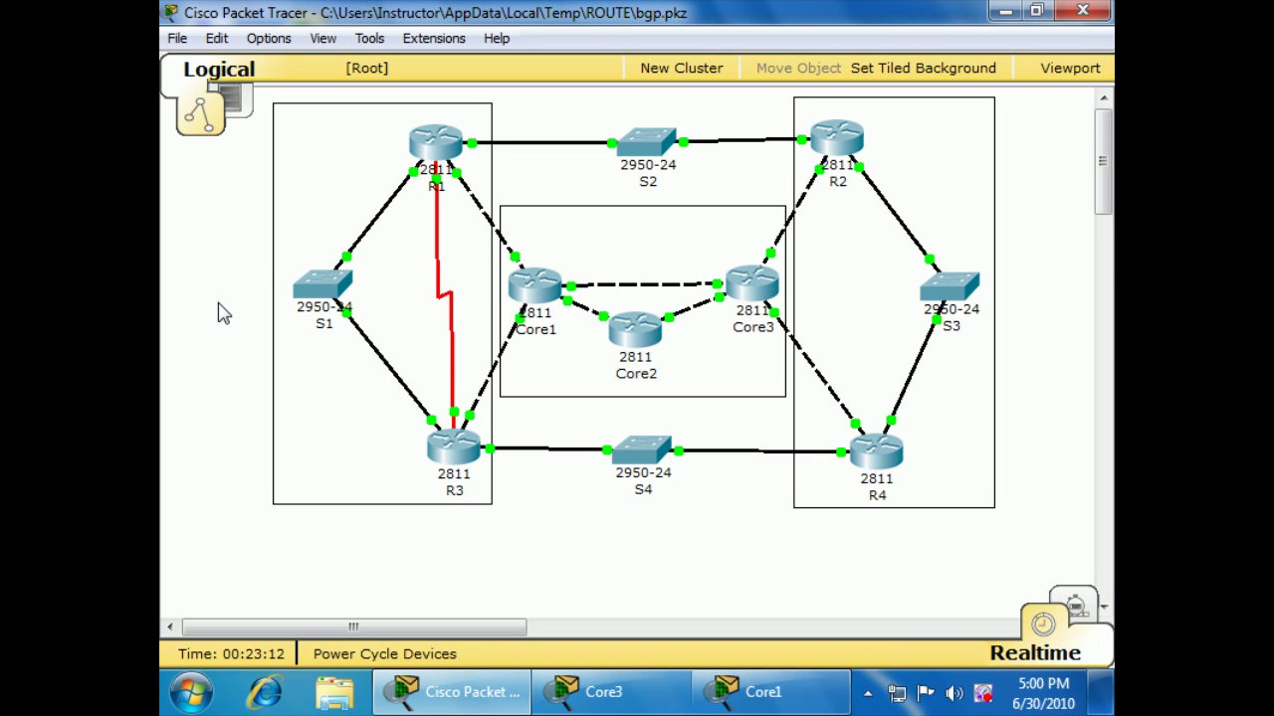
Open R1's CLI, enter global configuration and set the hostname to R1.
click(431, 147)
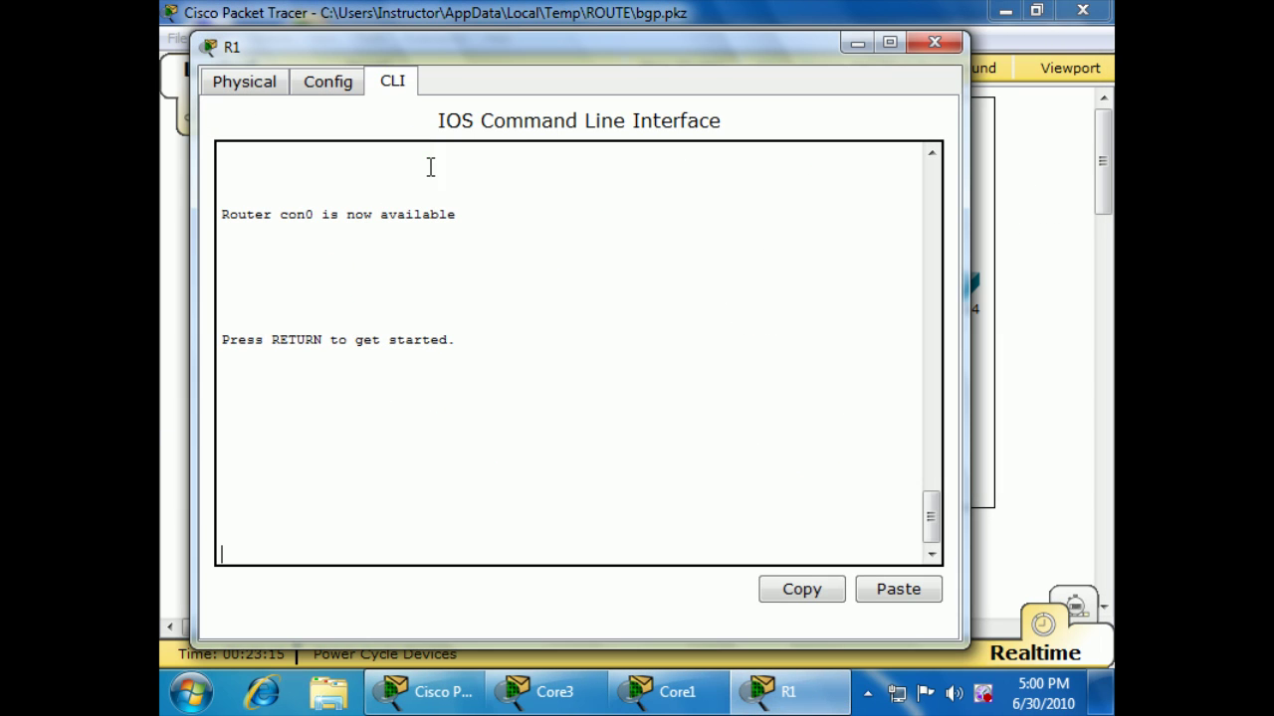
key(Return)
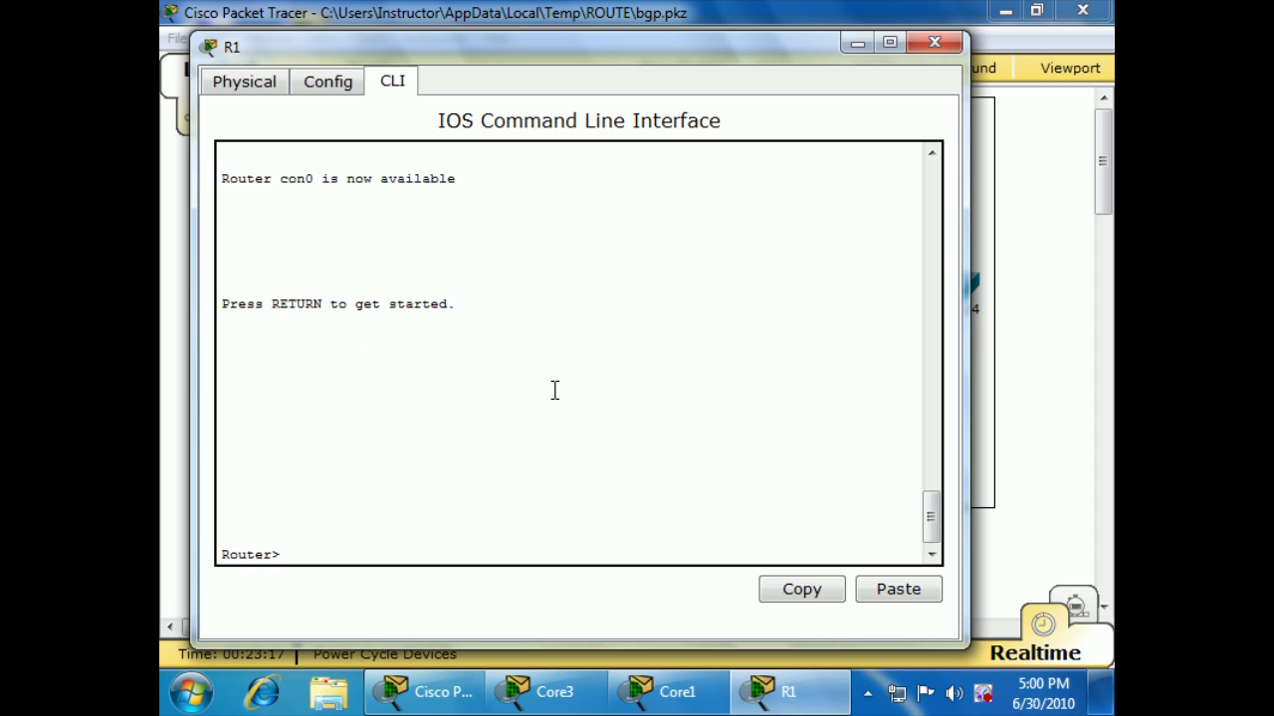
text(en)
key(Return)
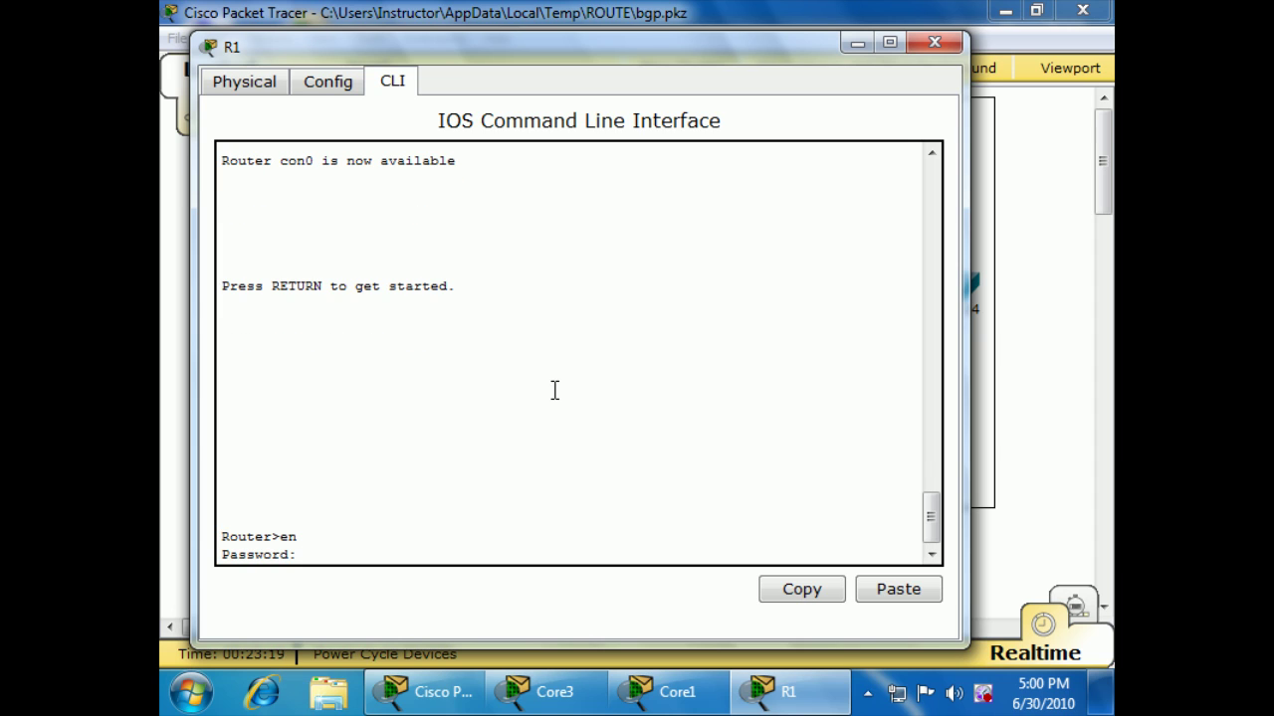
key(Return)
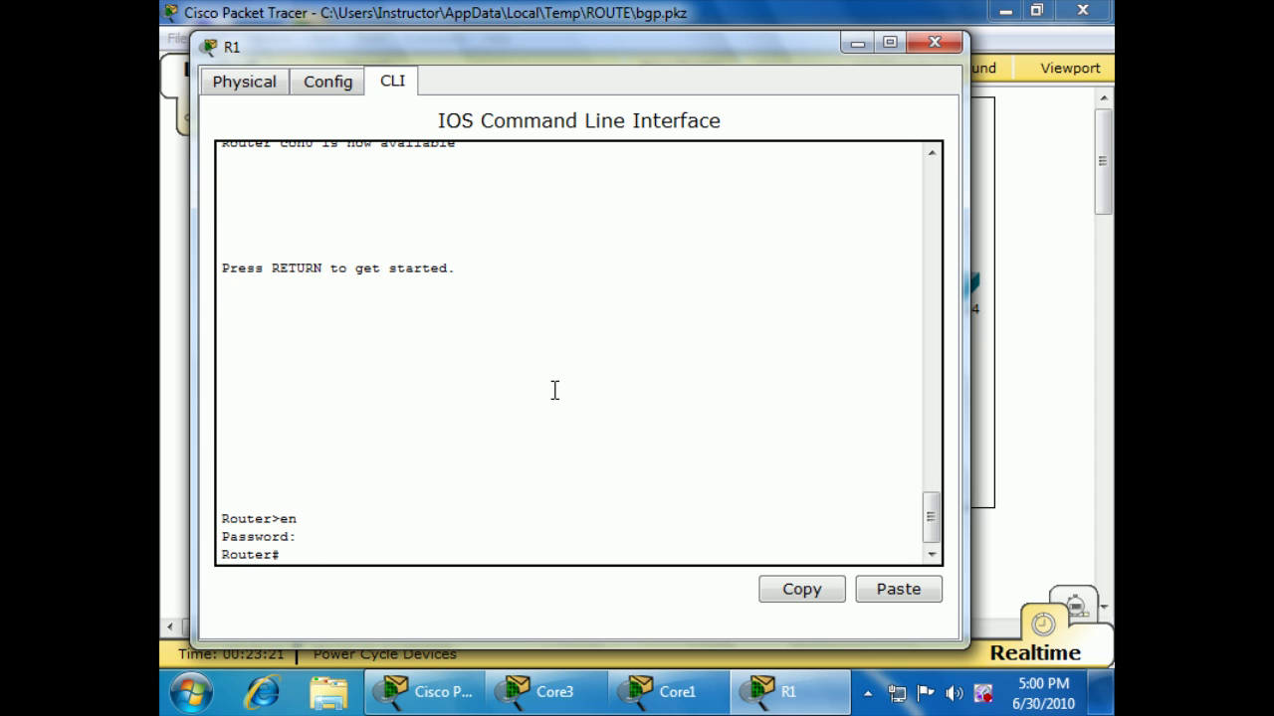
text(conf t)
key(Return)
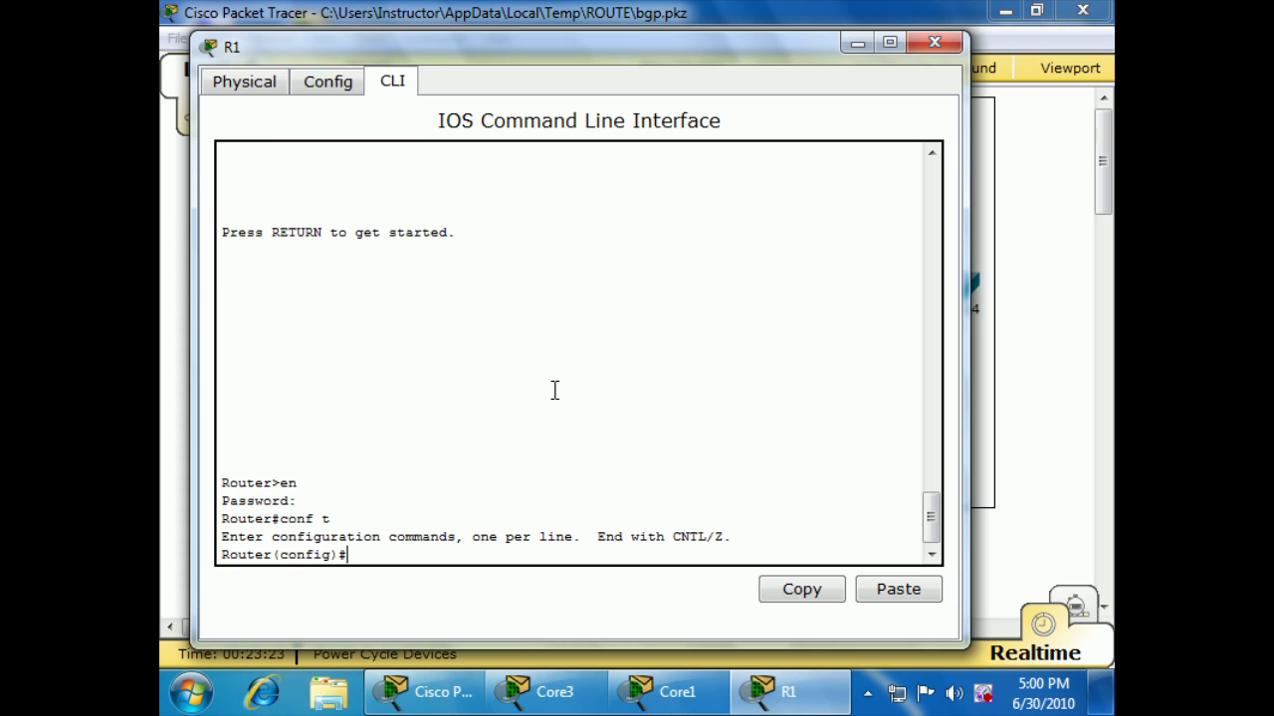
text(host R!)
key(Return)
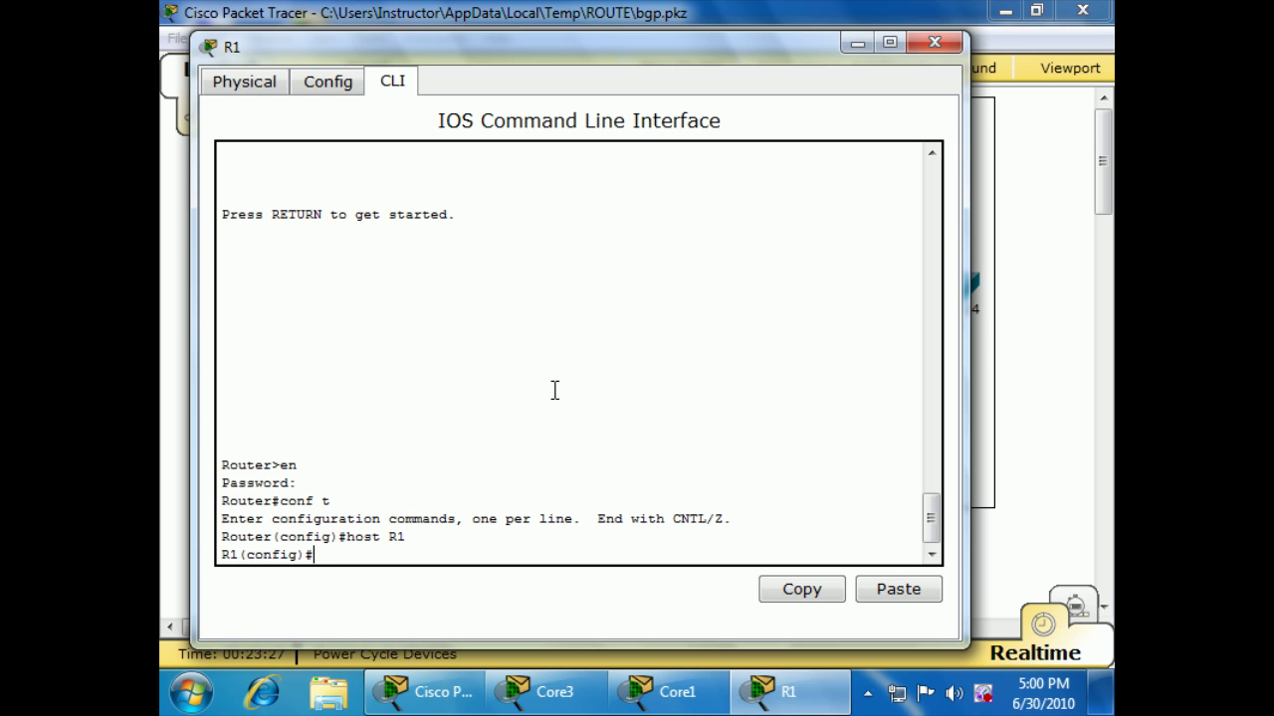
Start router bgp 100 on R1 with neighbor 172.16.2.2 remote-as 200.
text(router bgp 100)
key(Return)
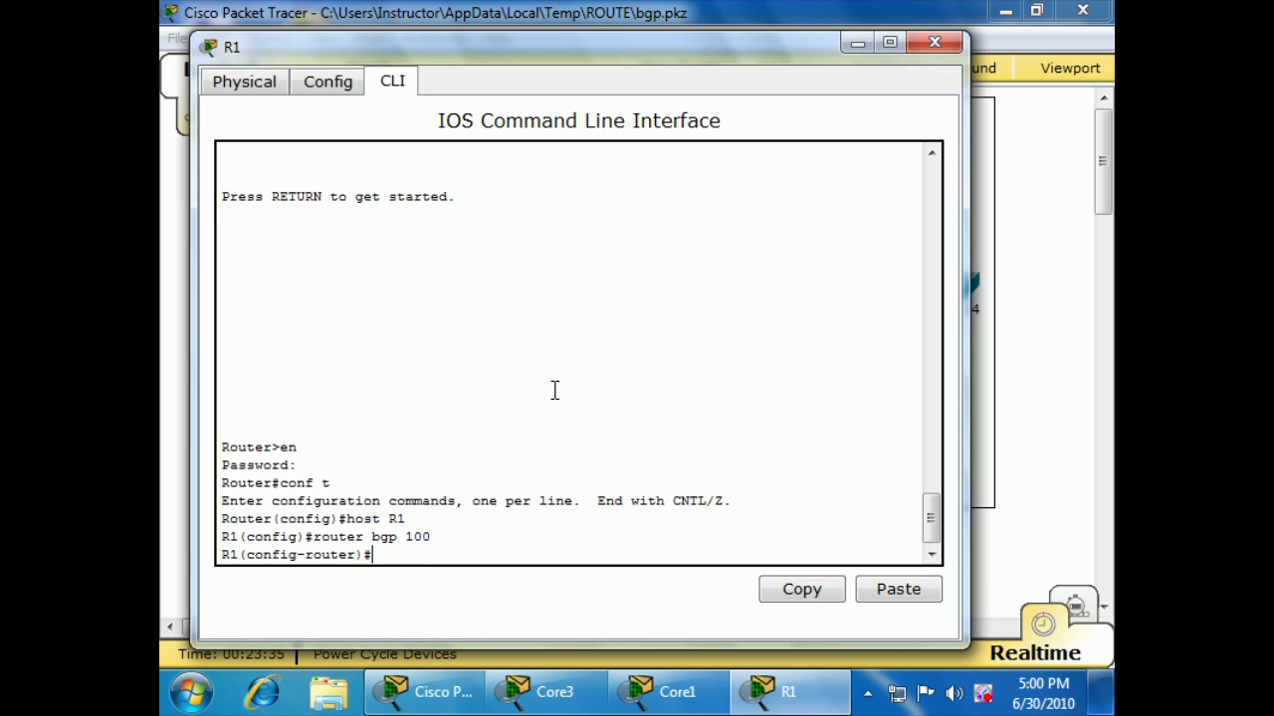
text(neighbor 172.)
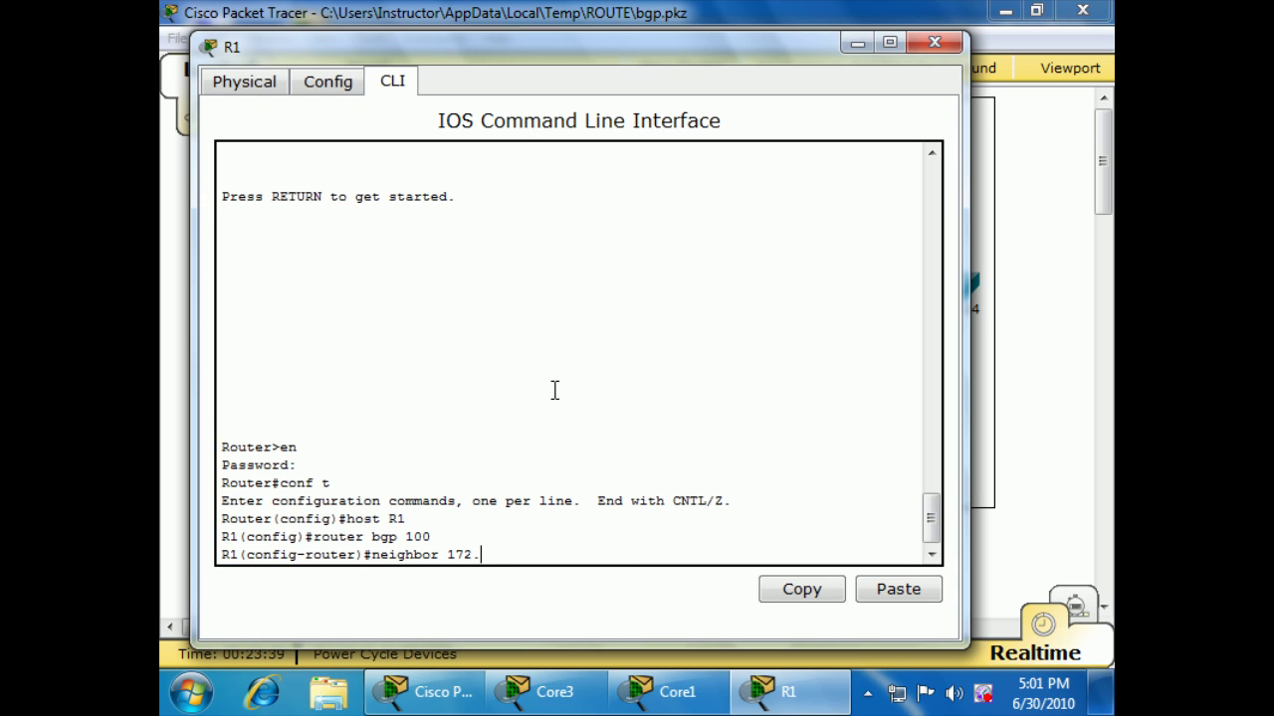
text(16.2.2 remote0-)
key(BackSpace)
key(BackSpace)
text(-as )
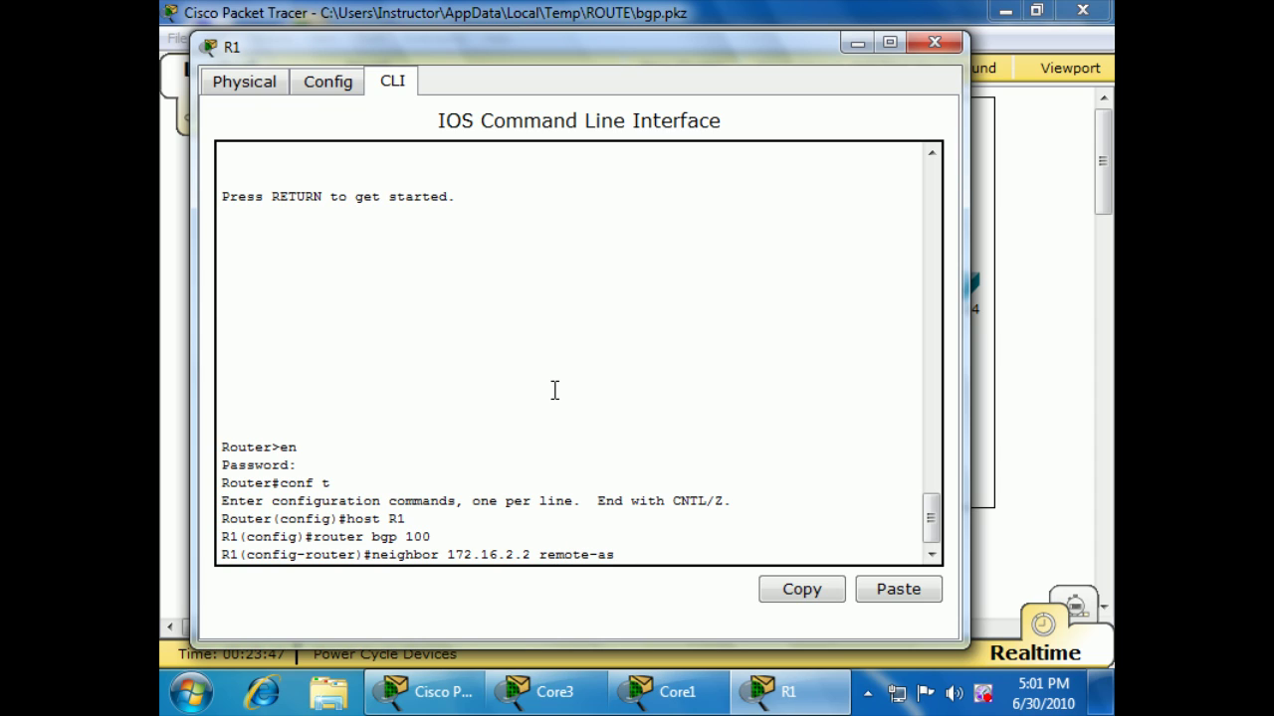
text(200)
key(Return)
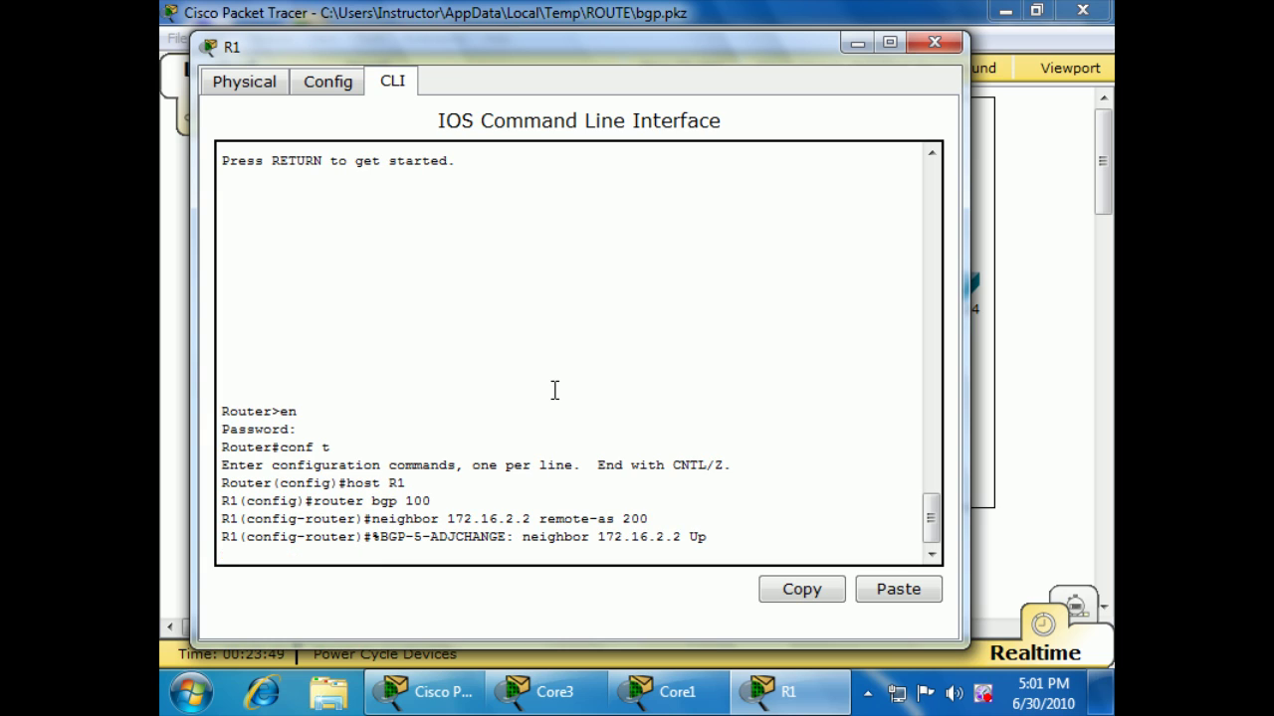
Verify with do show ip bgp neighbor that the session is Established with 4 prefixes.
key(Return)
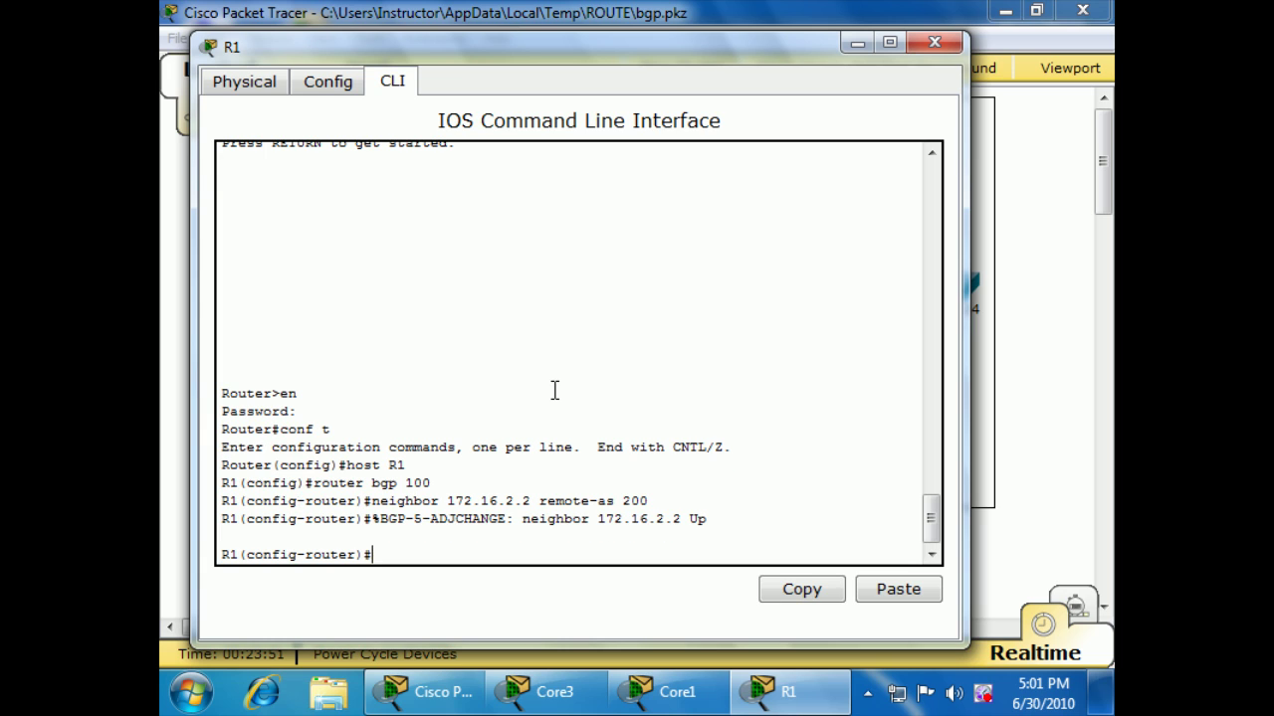
text(do show ip bgp ne)
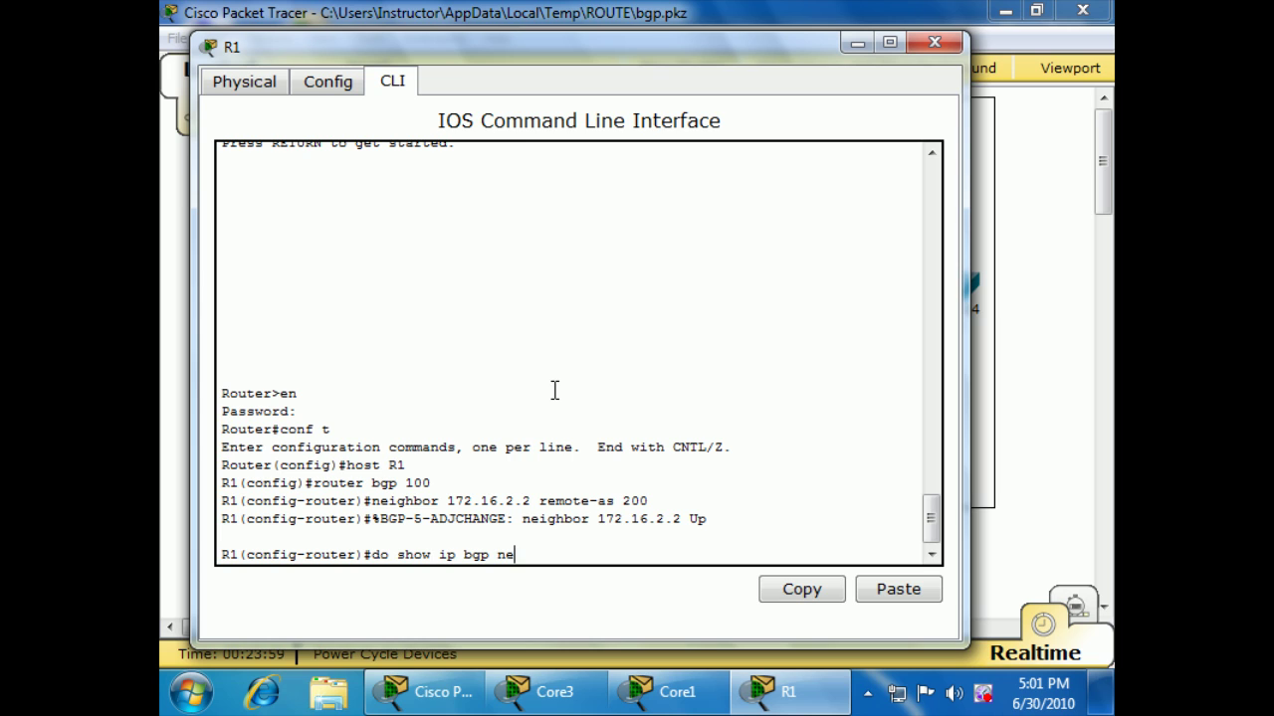
text(ighbor)
key(Return)
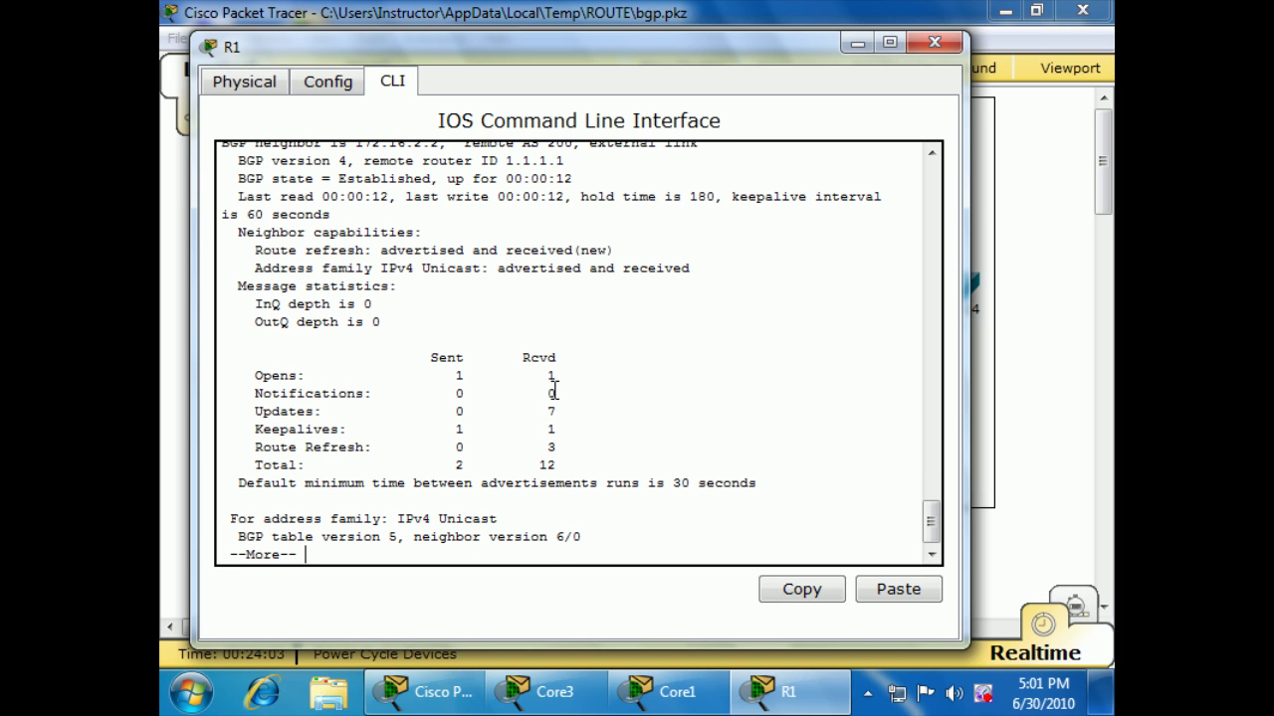
key(space)
key(space)
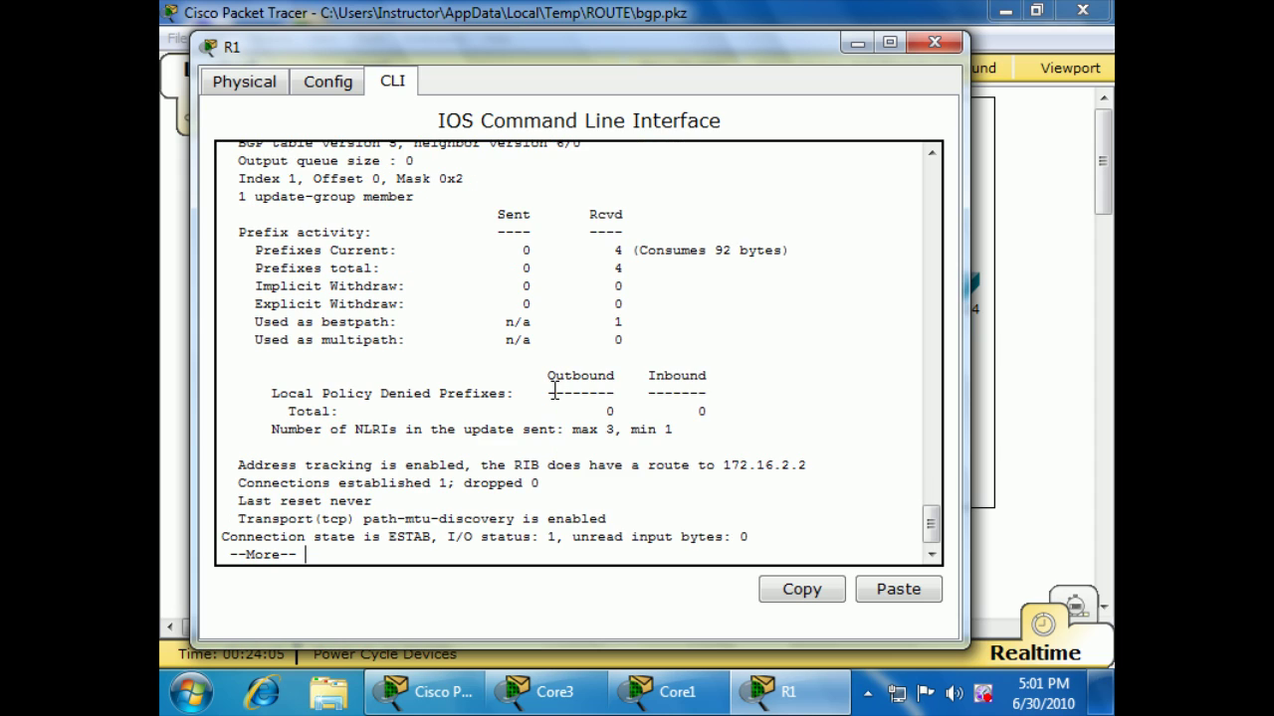
text(networ)
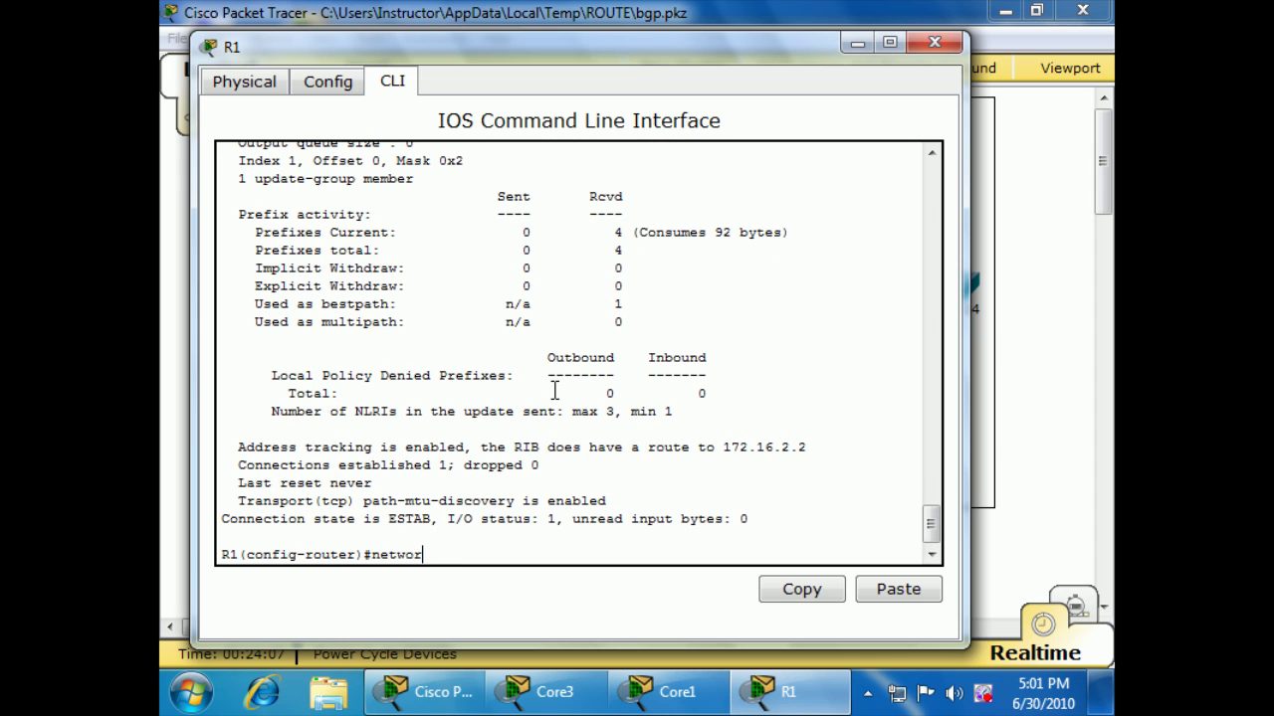
text(k 172.2)
Advertise 172.16.2.0 and 10.10.0.0 with mask 255.255.255.0 in R1's BGP.
key(BackSpace)
text(16.2.0 mask )
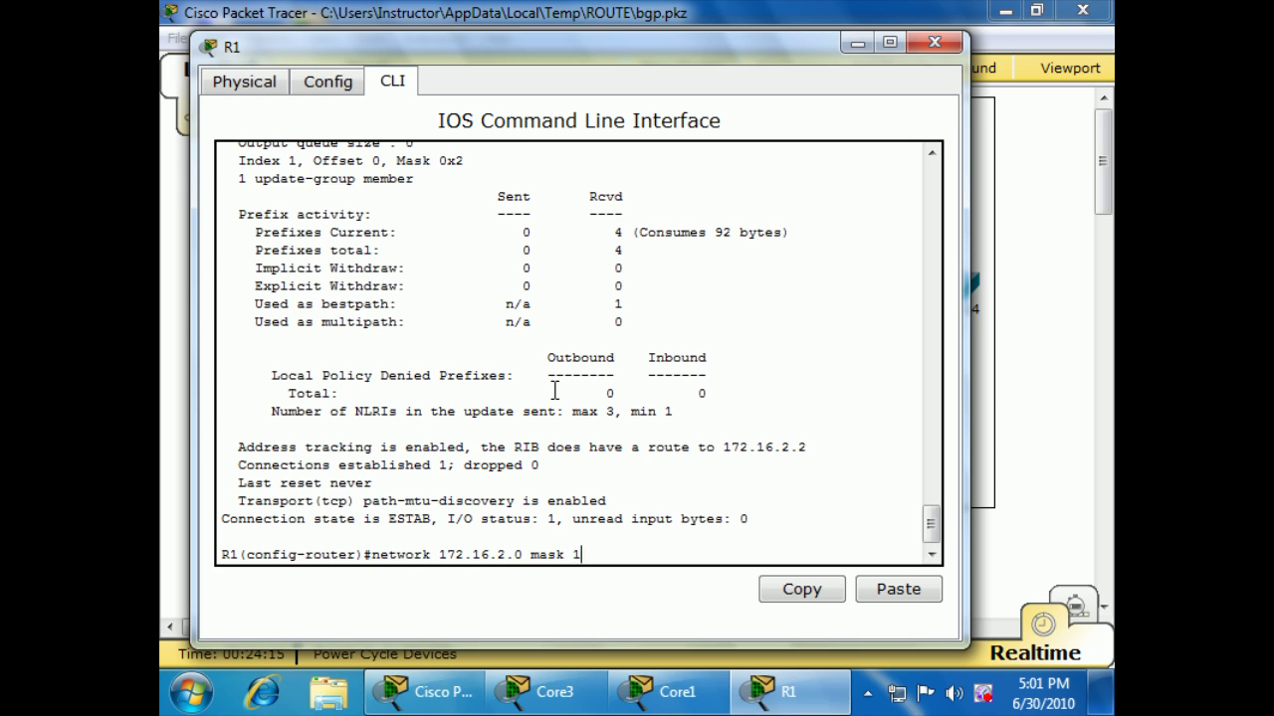
text(255.255.255.)
text(0)
key(Return)
text(network)
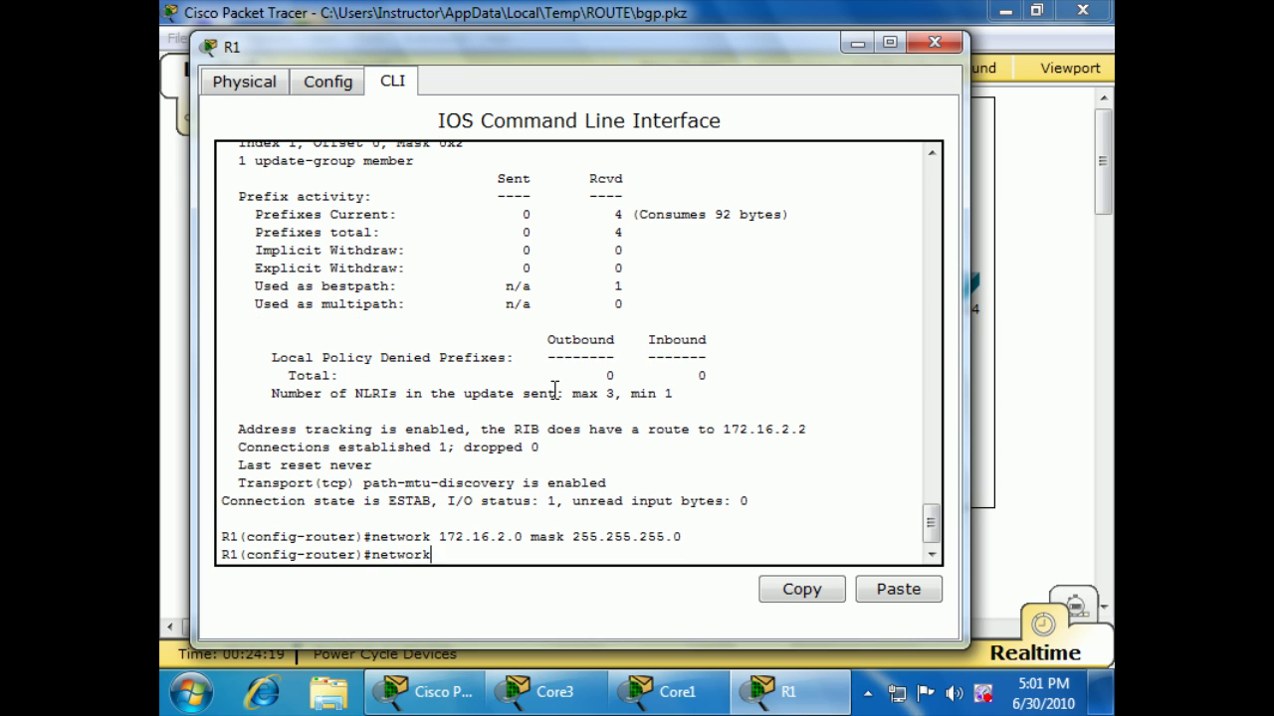
text( 10.10.0.0 mask 255)
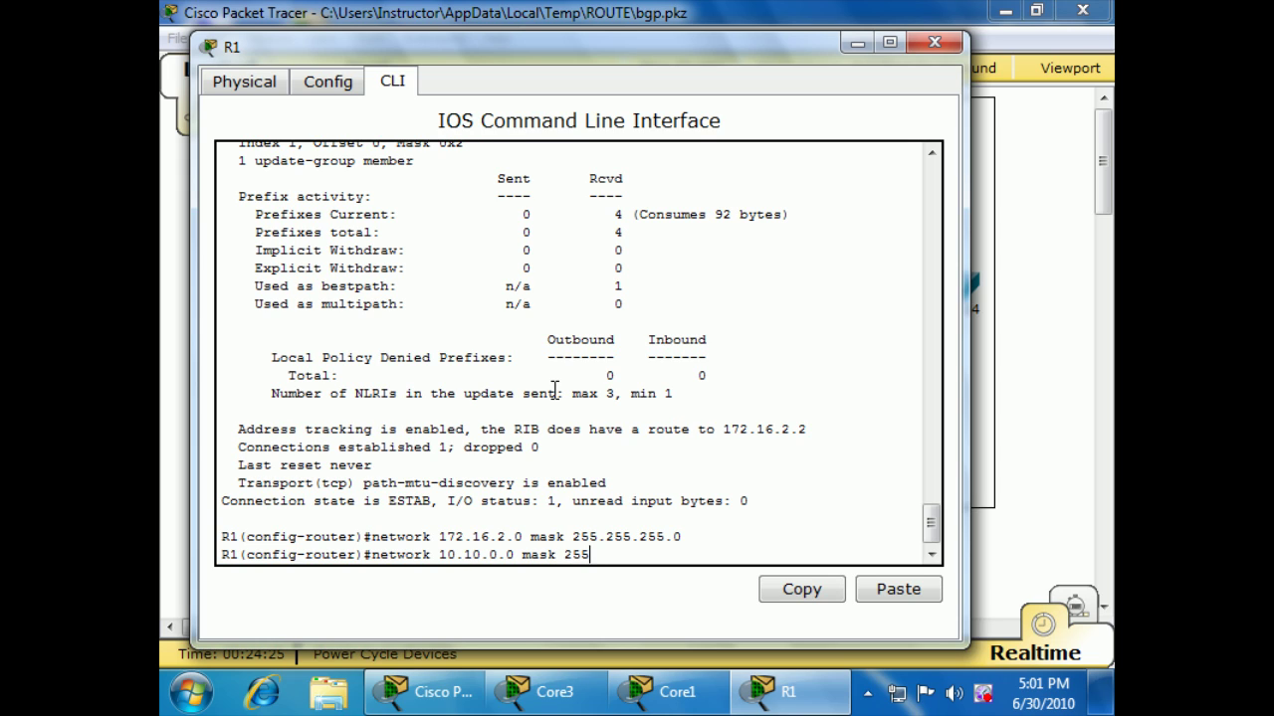
text(.255.255.0)
key(Return)
Advertise 10.50.0.0 mask 255.255.255.252 by editing the recalled network command.
key(Up)
key(Left)
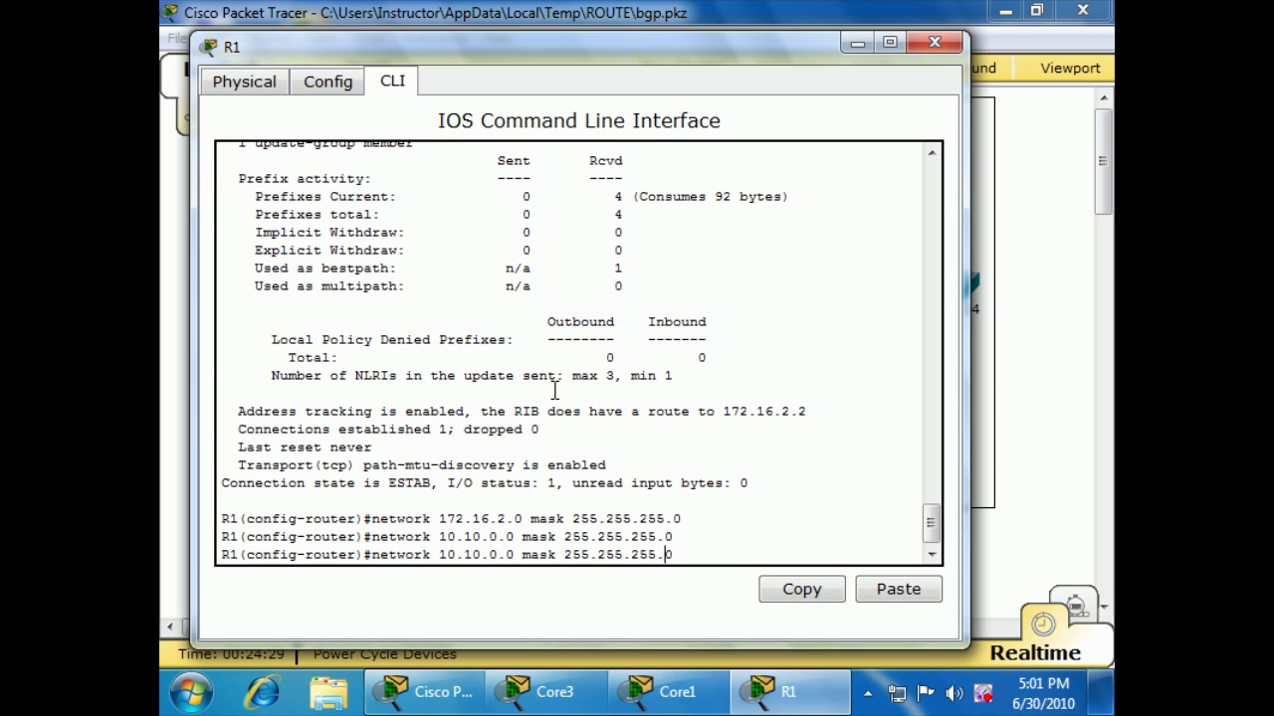
key(Left)
key(Left)
key(Left)
key(Left)
key(Left)
key(Left)
key(Left)
key(Left)
key(Left)
key(Left)
key(Left)
key(Left)
key(Left)
key(Left)
key(Left)
key(Left)
key(Left)
key(Left)
key(Left)
key(Left)
key(Left)
key(Left)
key(Left)
key(BackSpace)
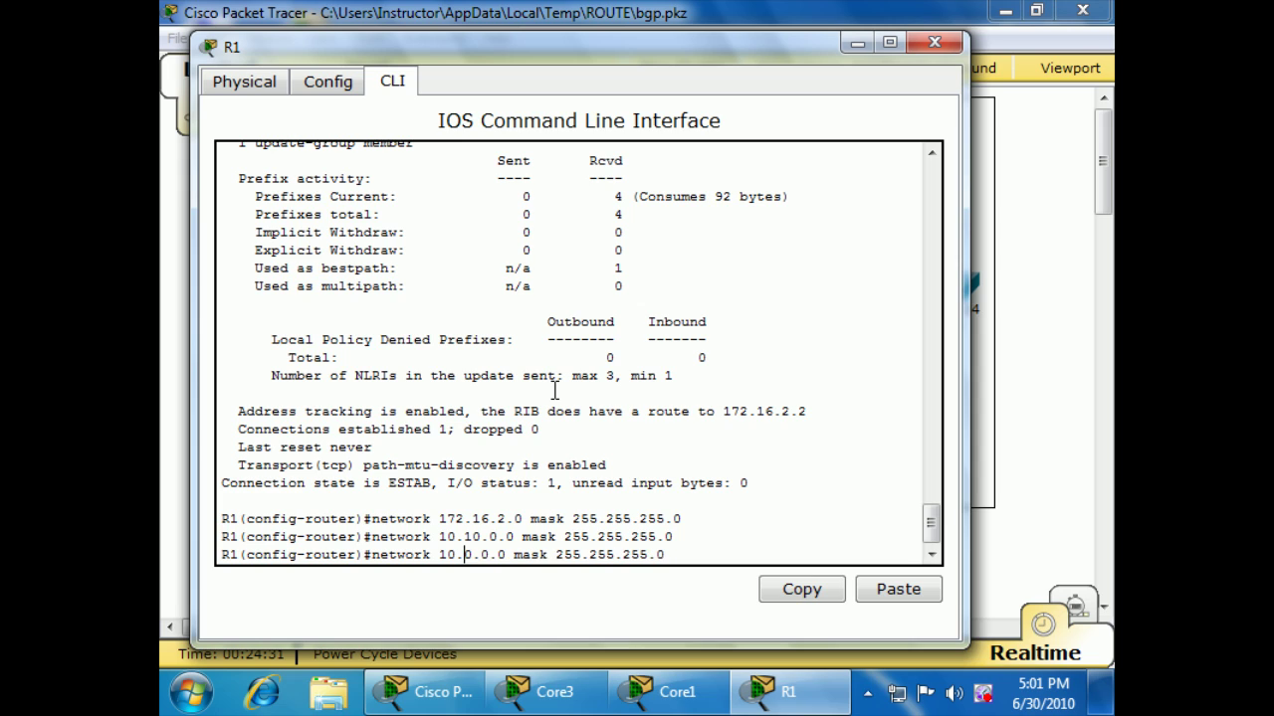
text(5)
key(Right)
key(Right)
key(Right)
key(Right)
key(Right)
key(Right)
key(Right)
key(Right)
key(Right)
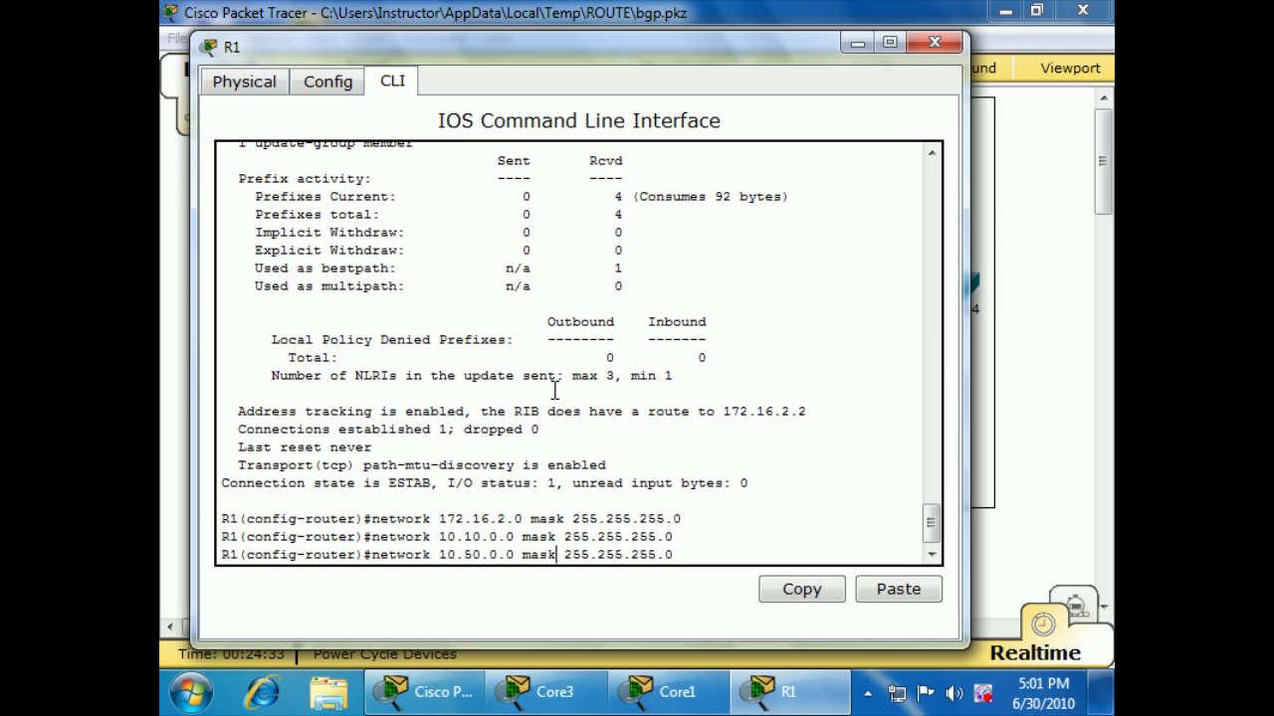
key(Right)
key(Right)
key(Right)
key(Right)
key(BackSpace)
text(252)
key(Return)
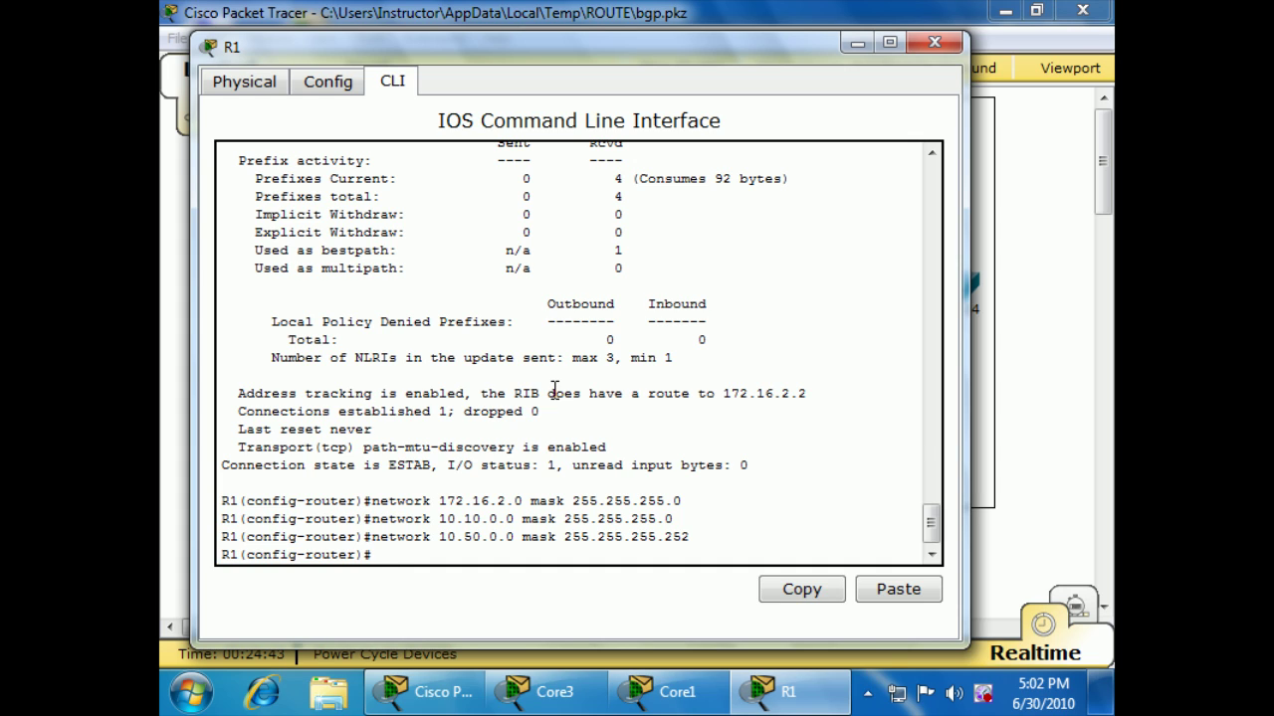
Advertise 192.168.8.0 mask 255.255.252.0, then leave configuration mode.
text(network 192.168.8.0)
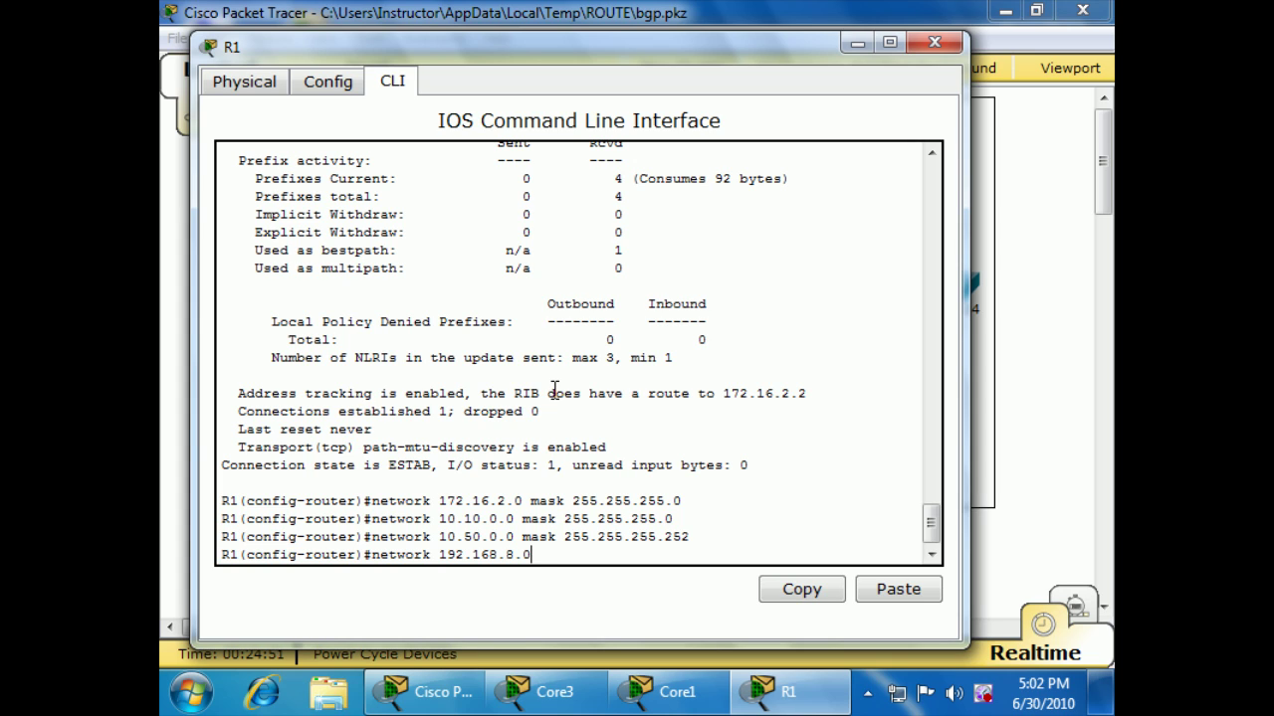
text( mask 255.255.)
text(252.0)
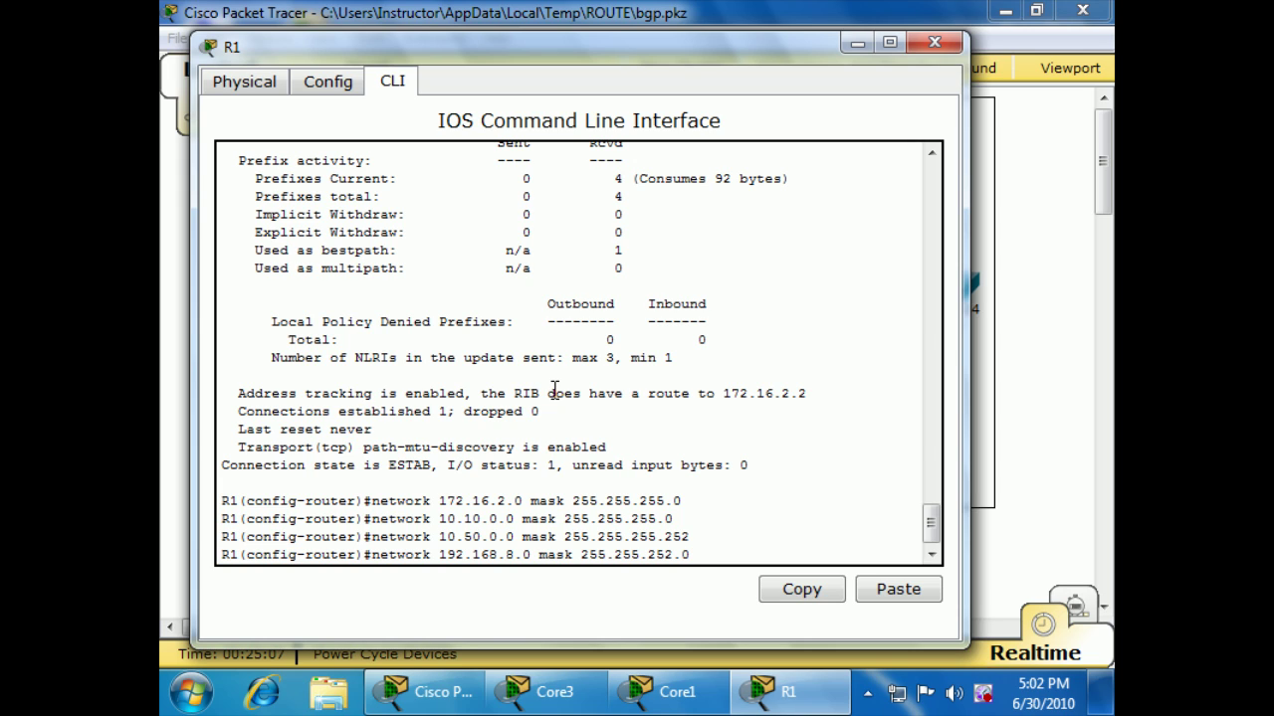
key(Return)
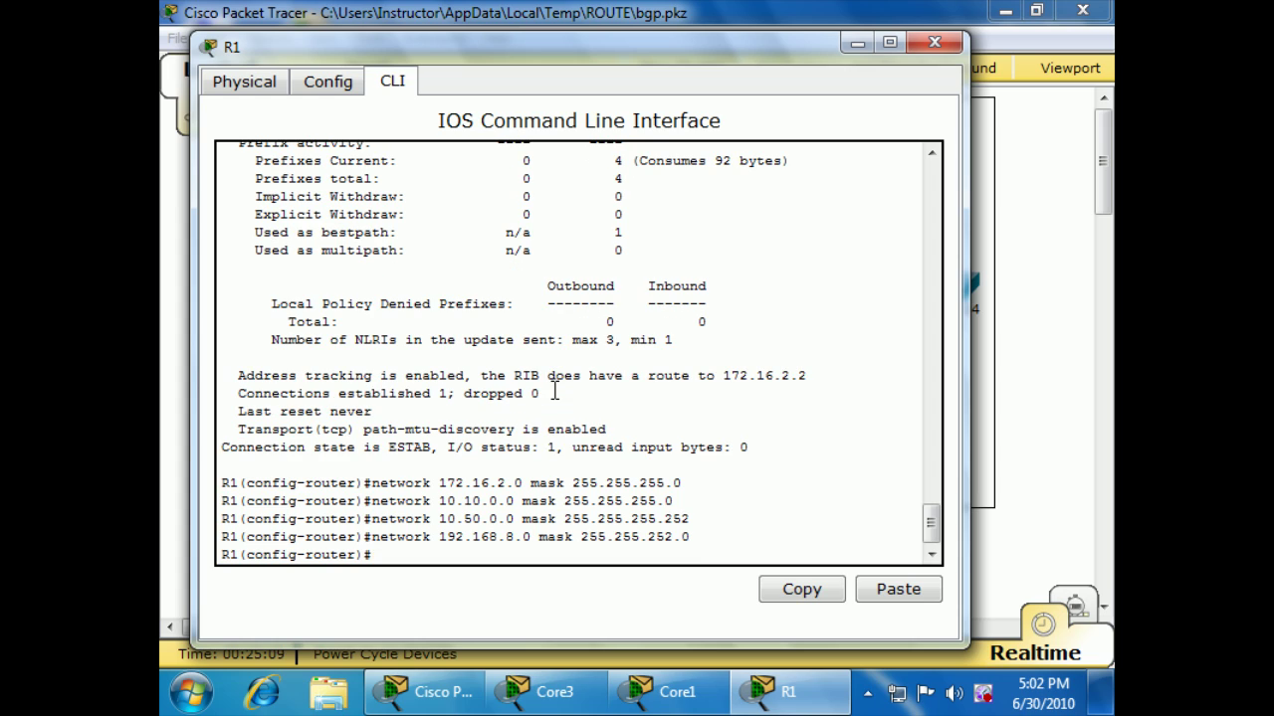
key(ctrl+z)
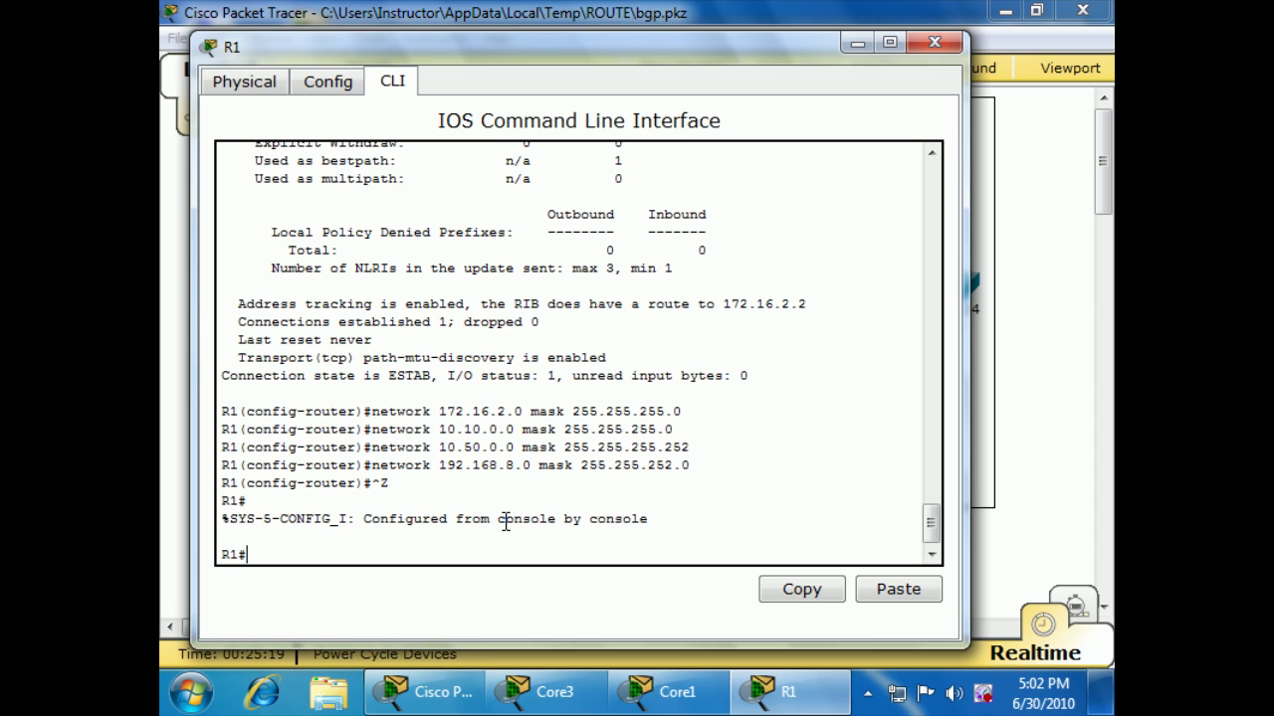
Return to the topology, then bring back Core1's console showing neighbor 172.16.2.1 Up.
click(438, 691)
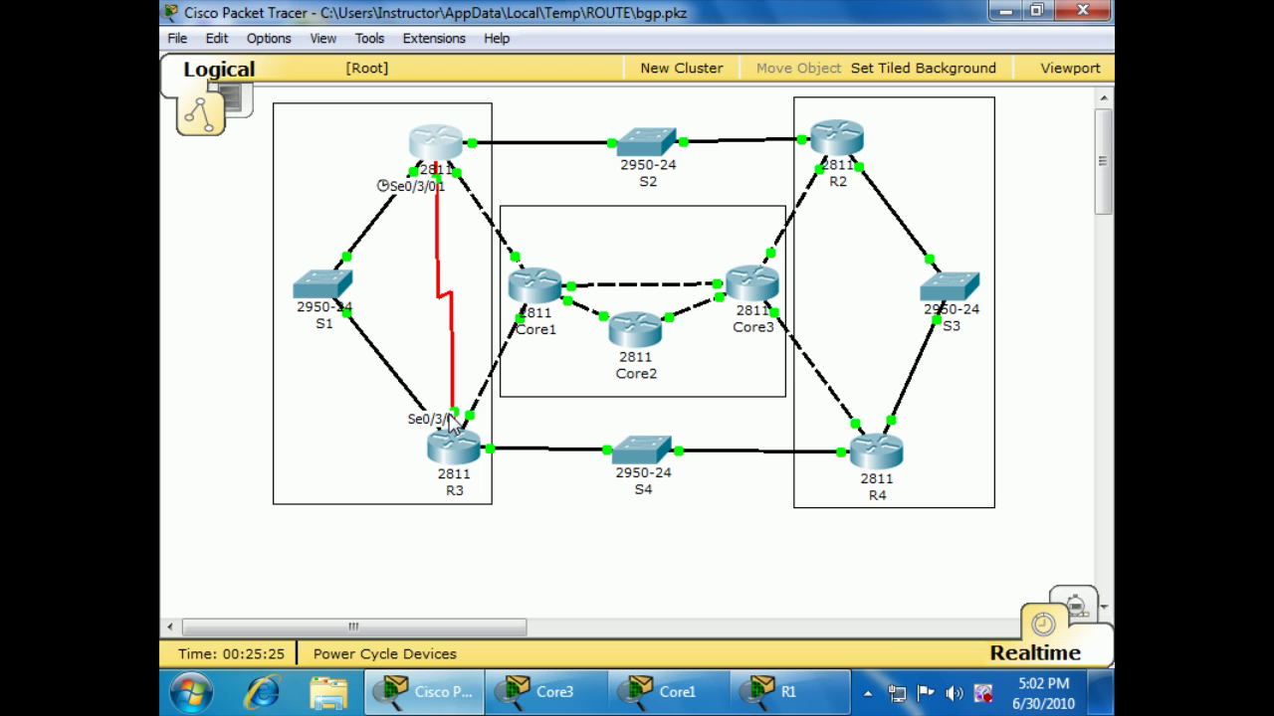
mouse_move(460, 445)
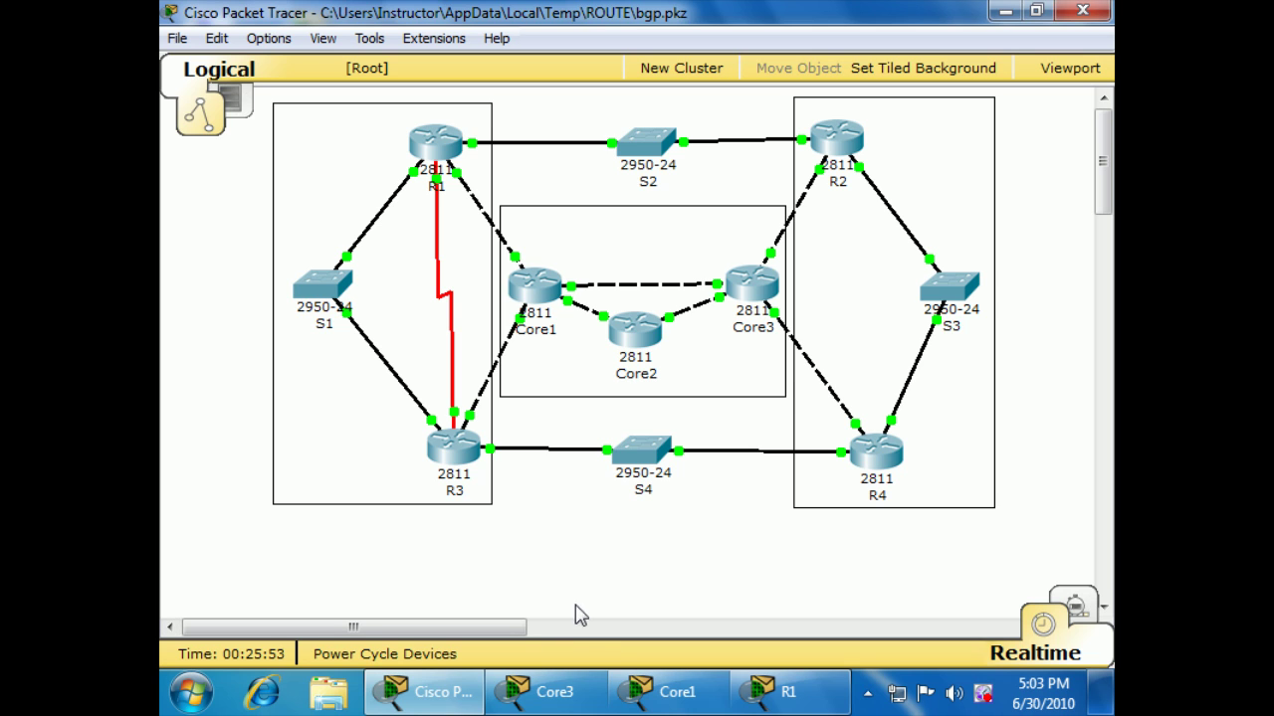
click(665, 691)
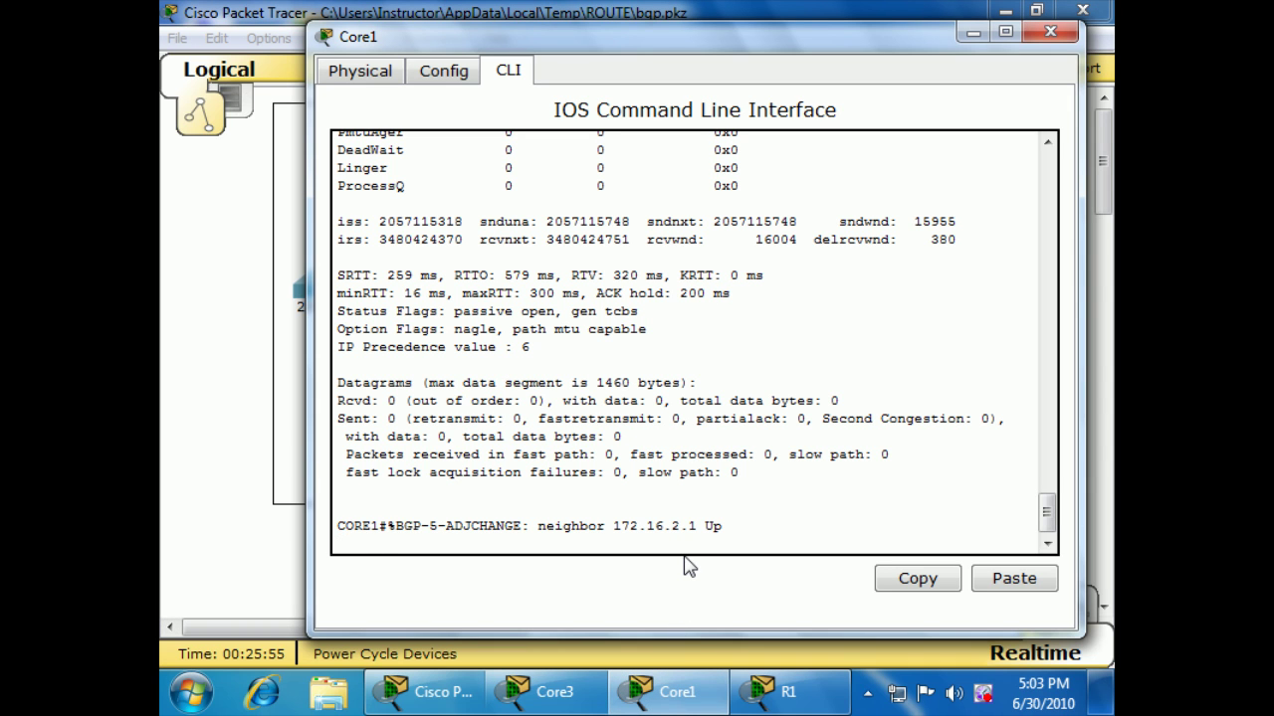
Run show ip route on Core1 and confirm BGP routes 10.10.0.0/24 and 10.50.0.0/30 via 172.16.2.1.
key(Return)
text(show)
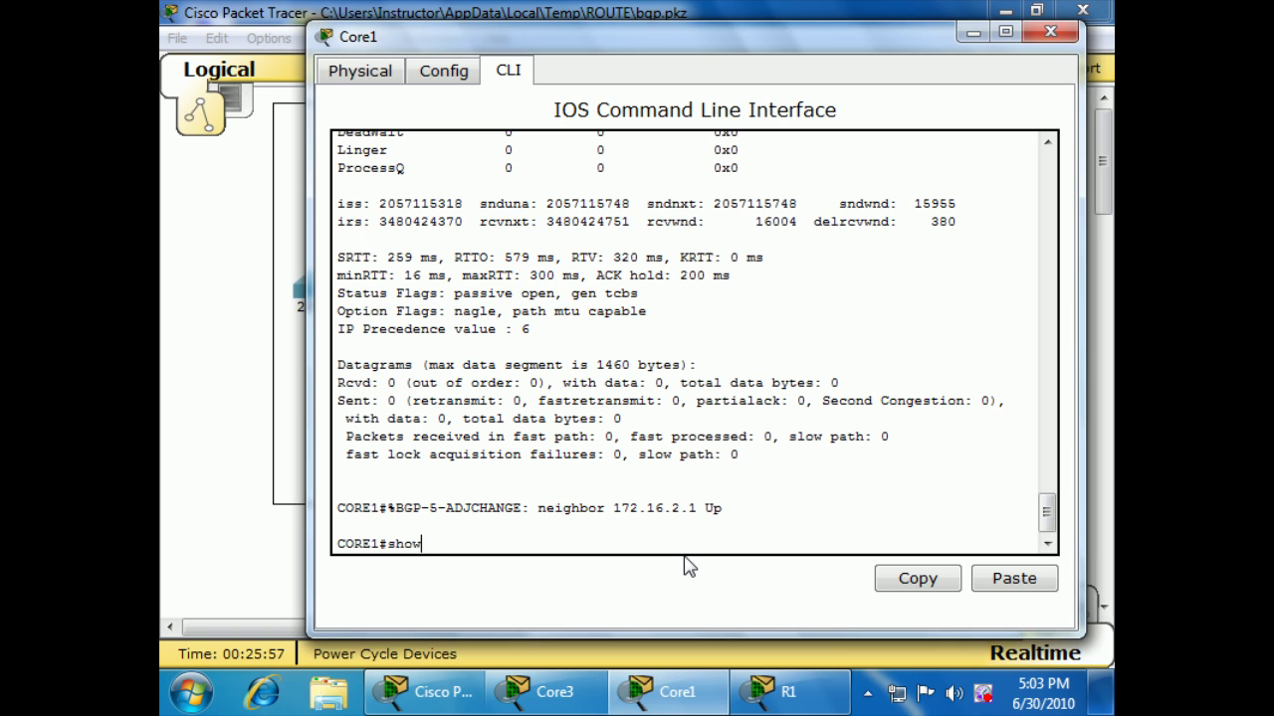
text( ip route)
key(Return)
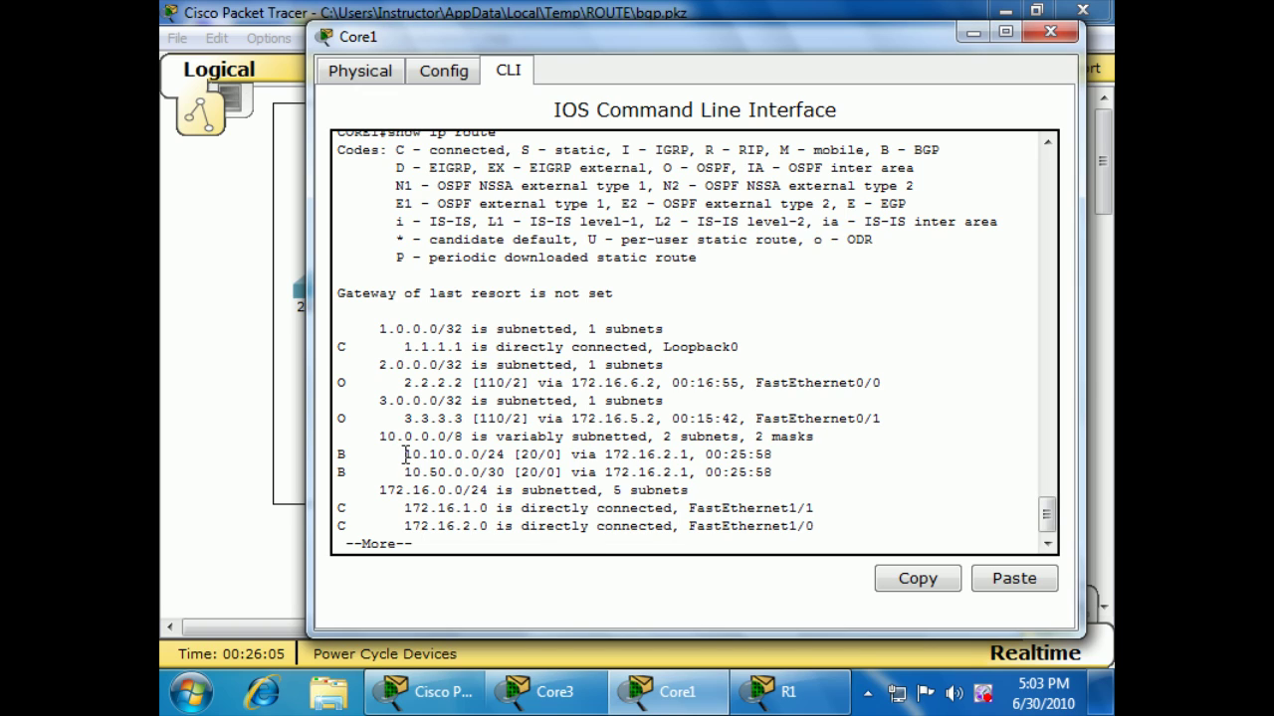
drag(404, 454, 521, 454)
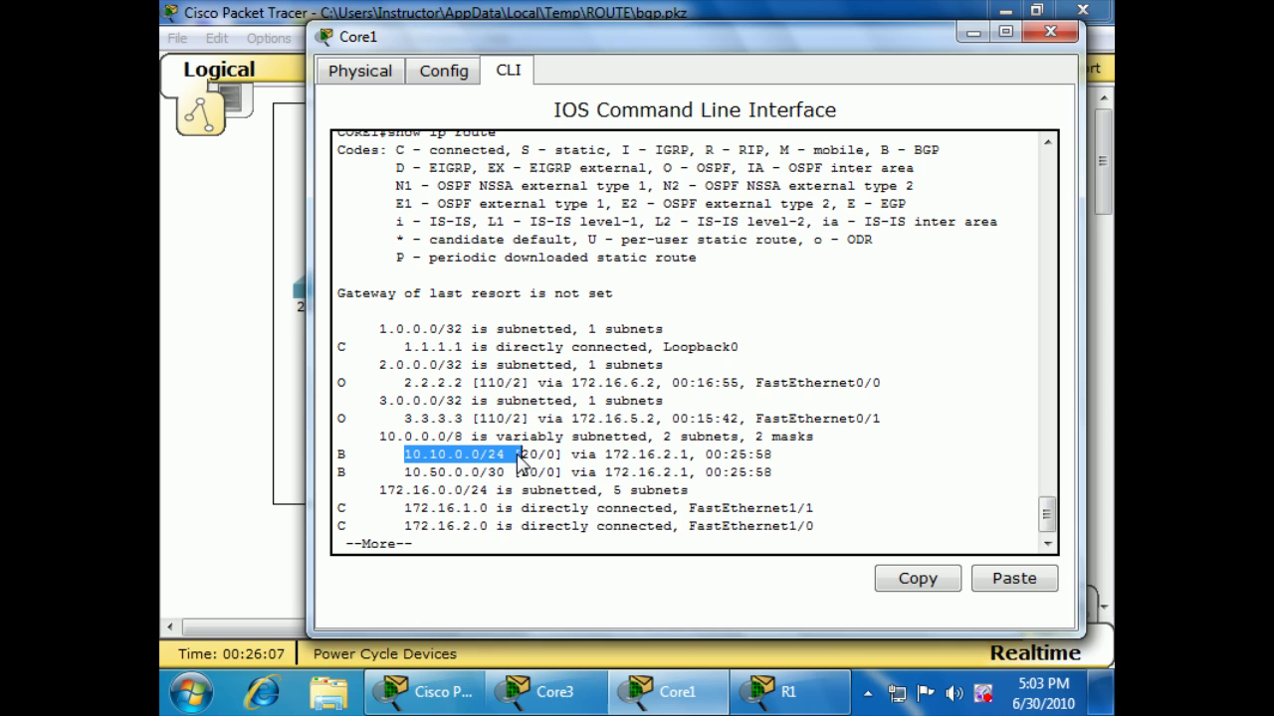
drag(412, 472, 545, 475)
key(space)
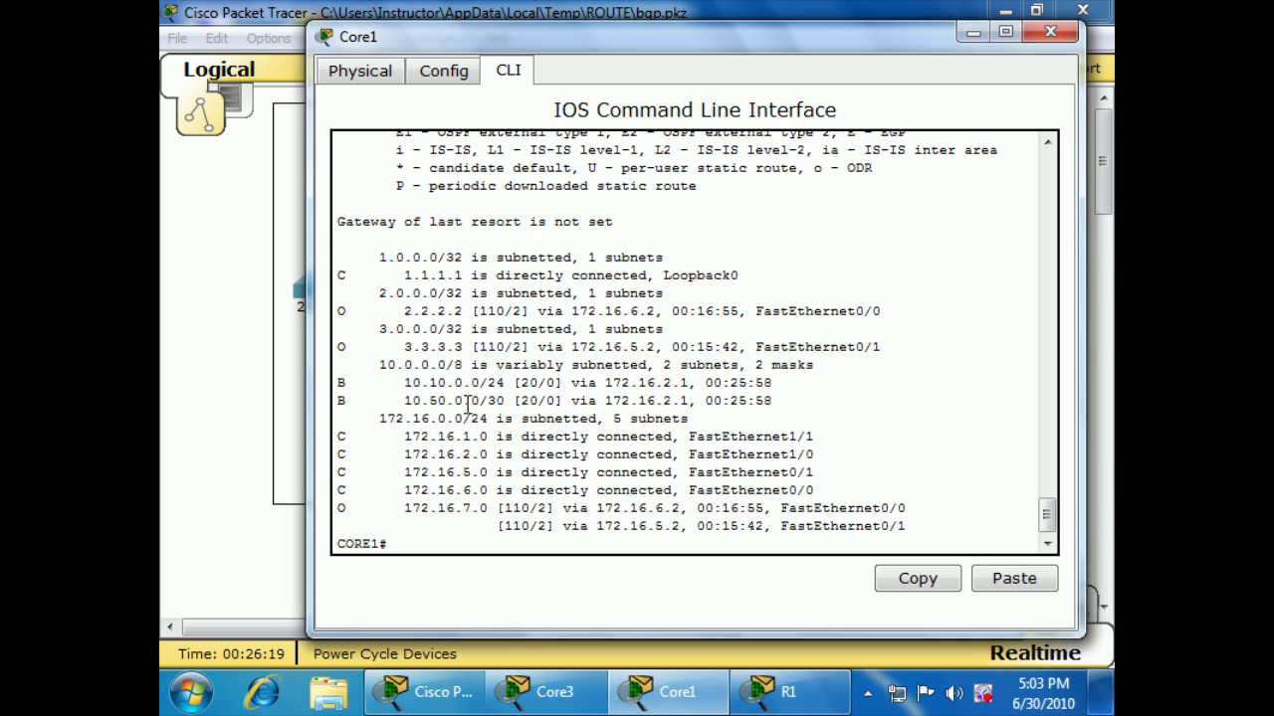
click(248, 438)
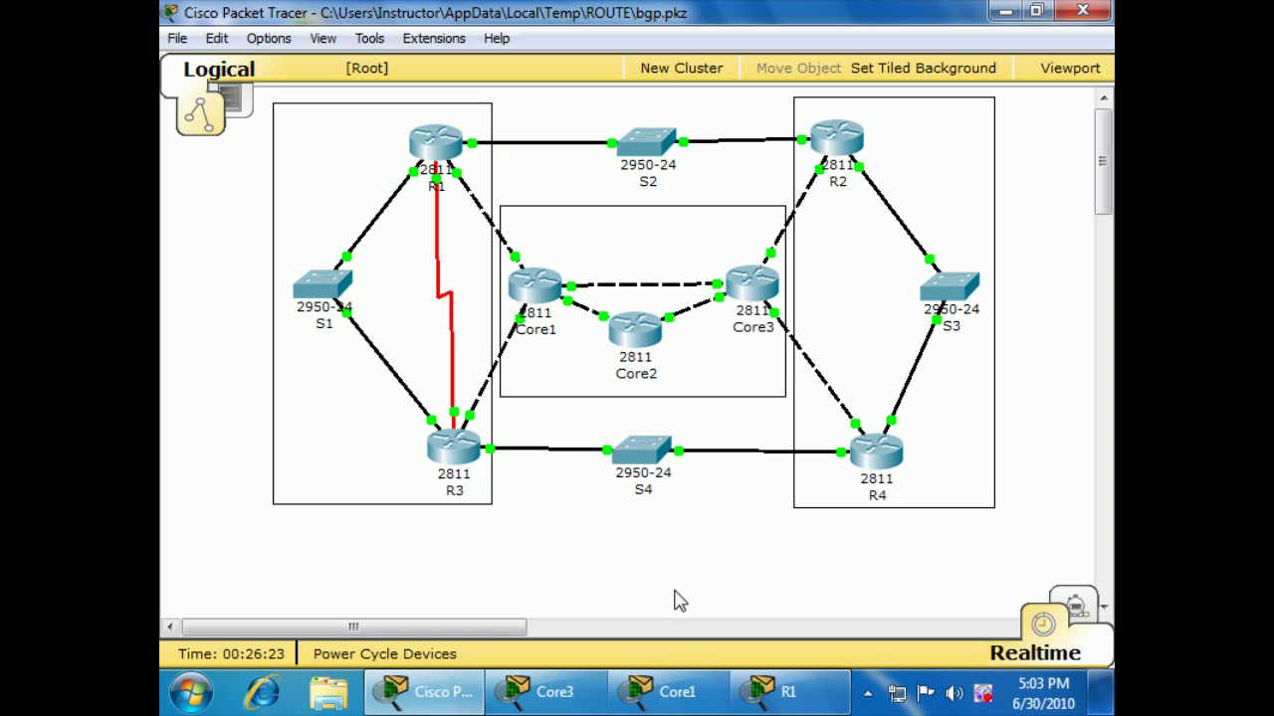
Close the R1 and Core1 CLI windows and reopen Core3's console.
click(759, 289)
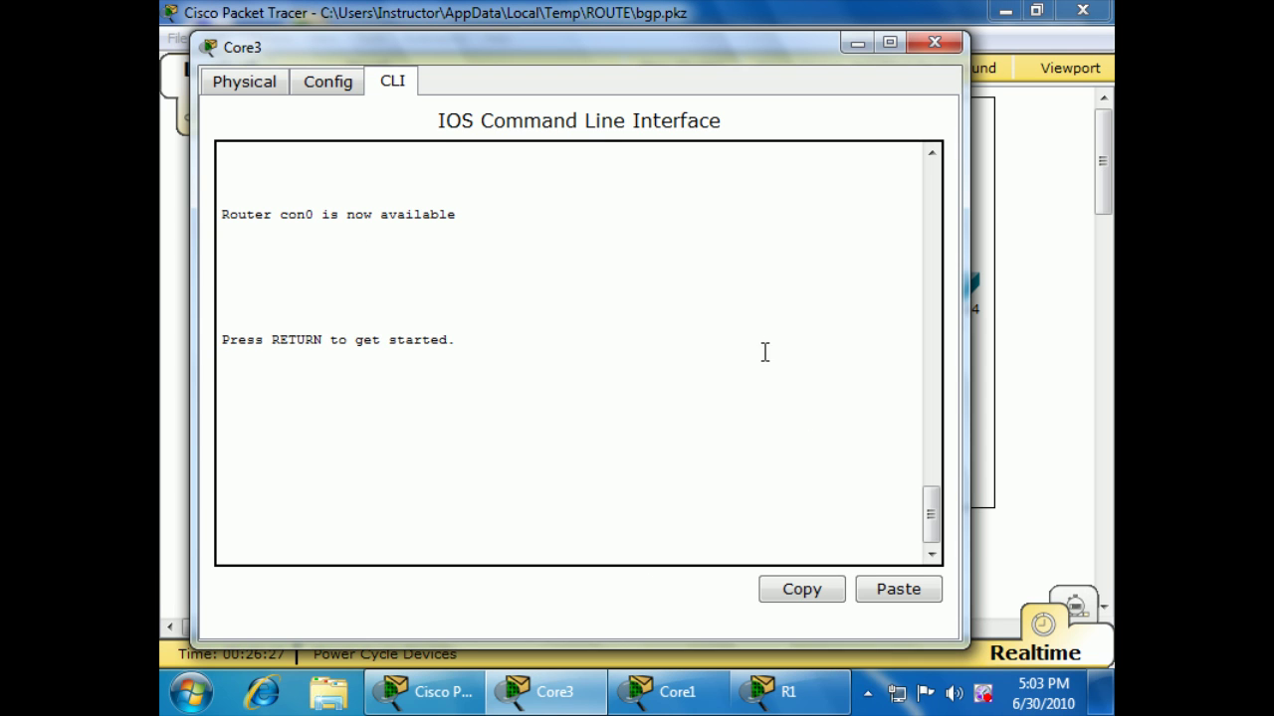
click(945, 41)
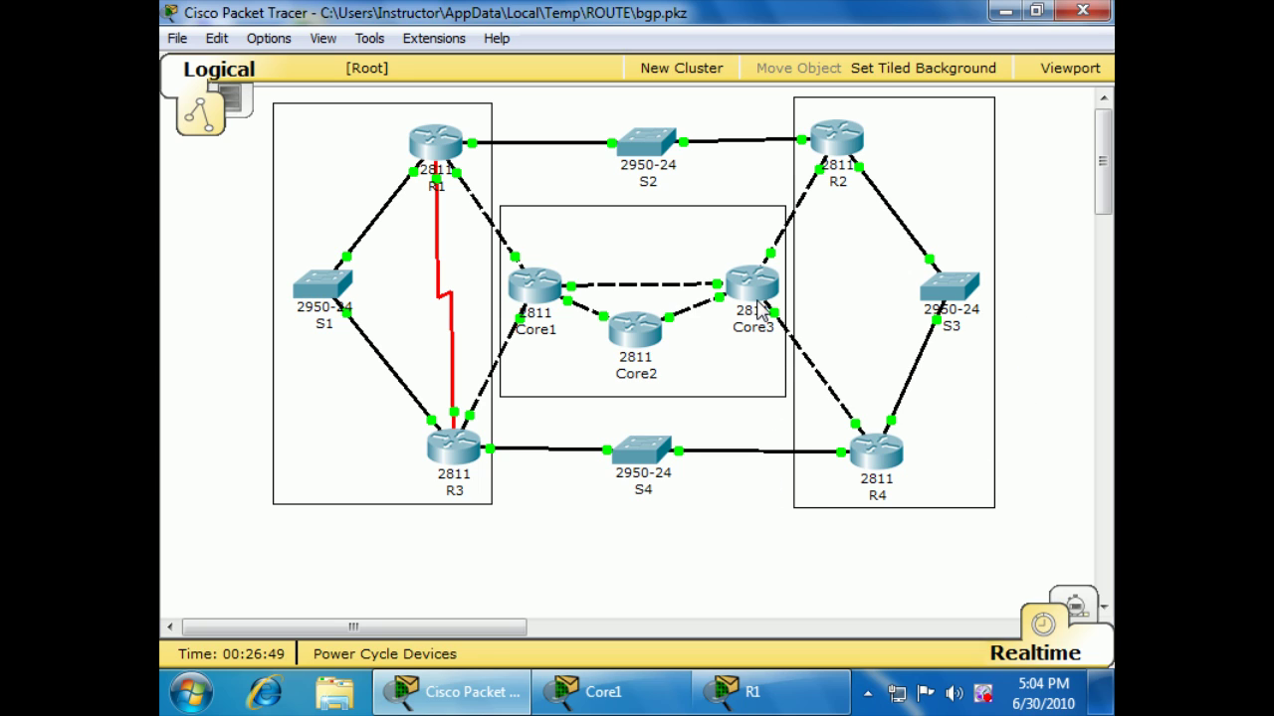
mouse_move(757, 297)
click(802, 690)
click(934, 41)
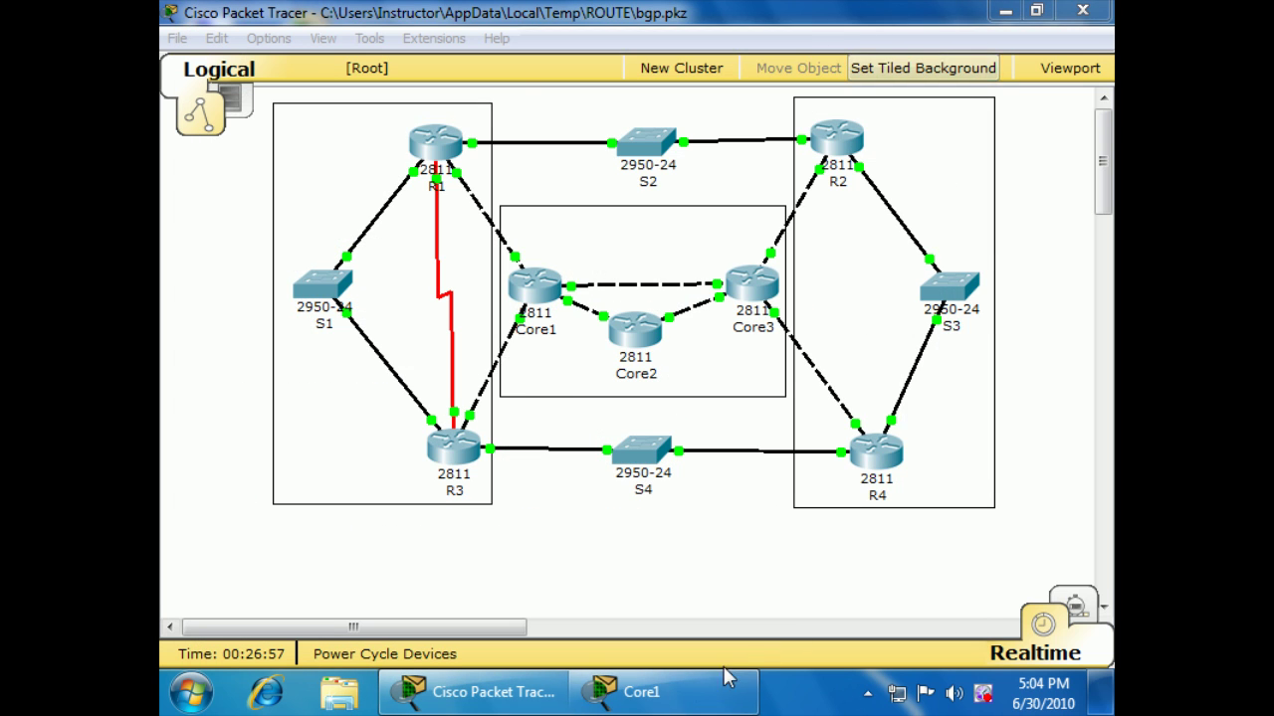
click(637, 692)
click(1050, 33)
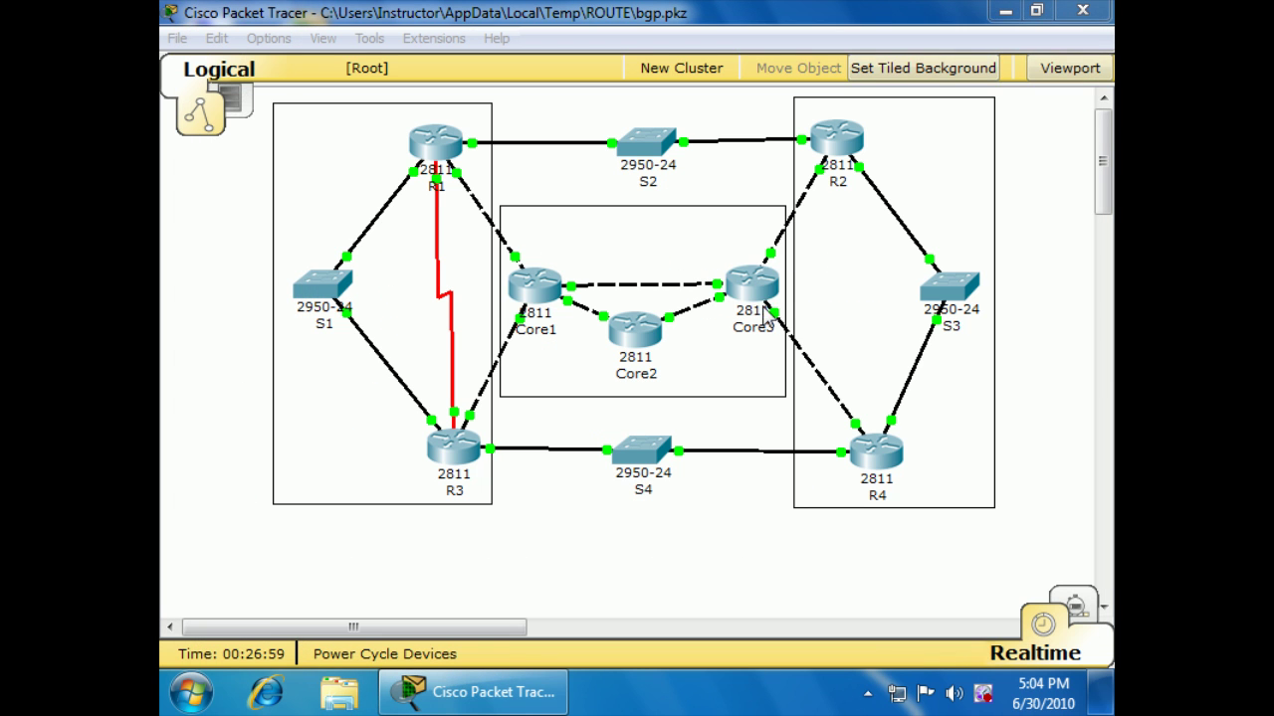
click(756, 287)
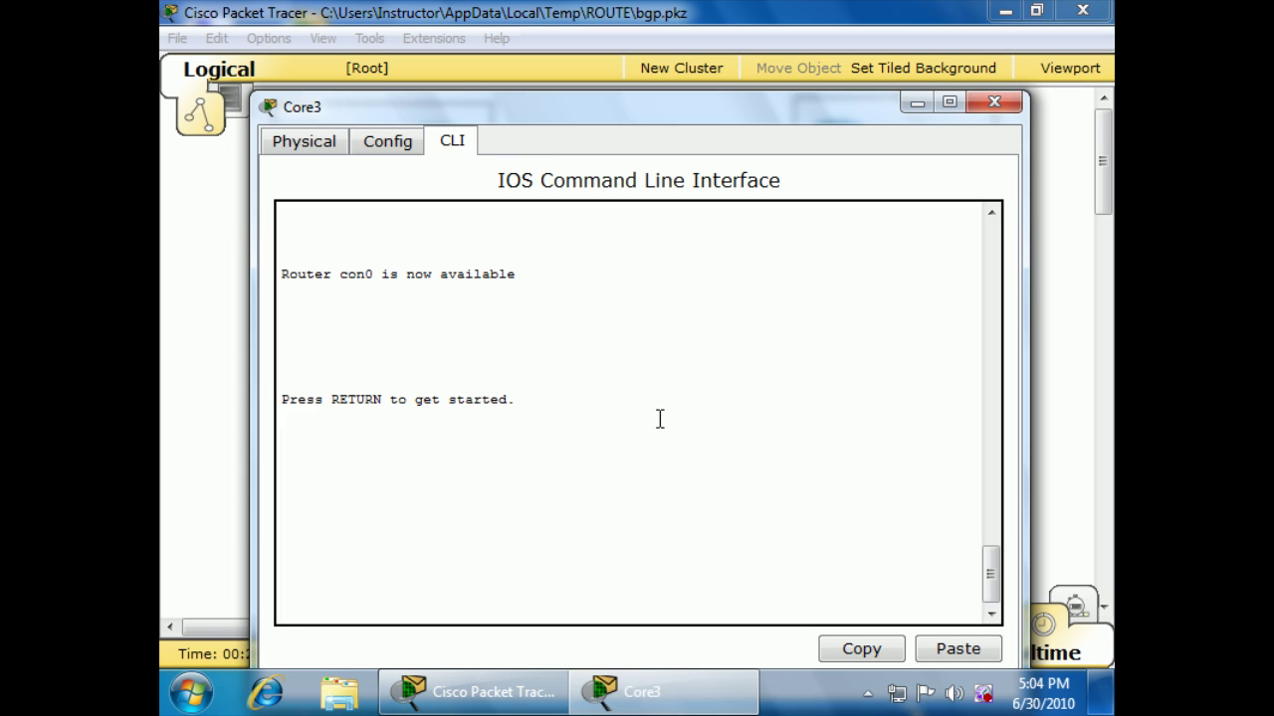
On Core3, enter privileged mode with the enable password and then global configuration.
key(Return)
text(en)
key(Return)
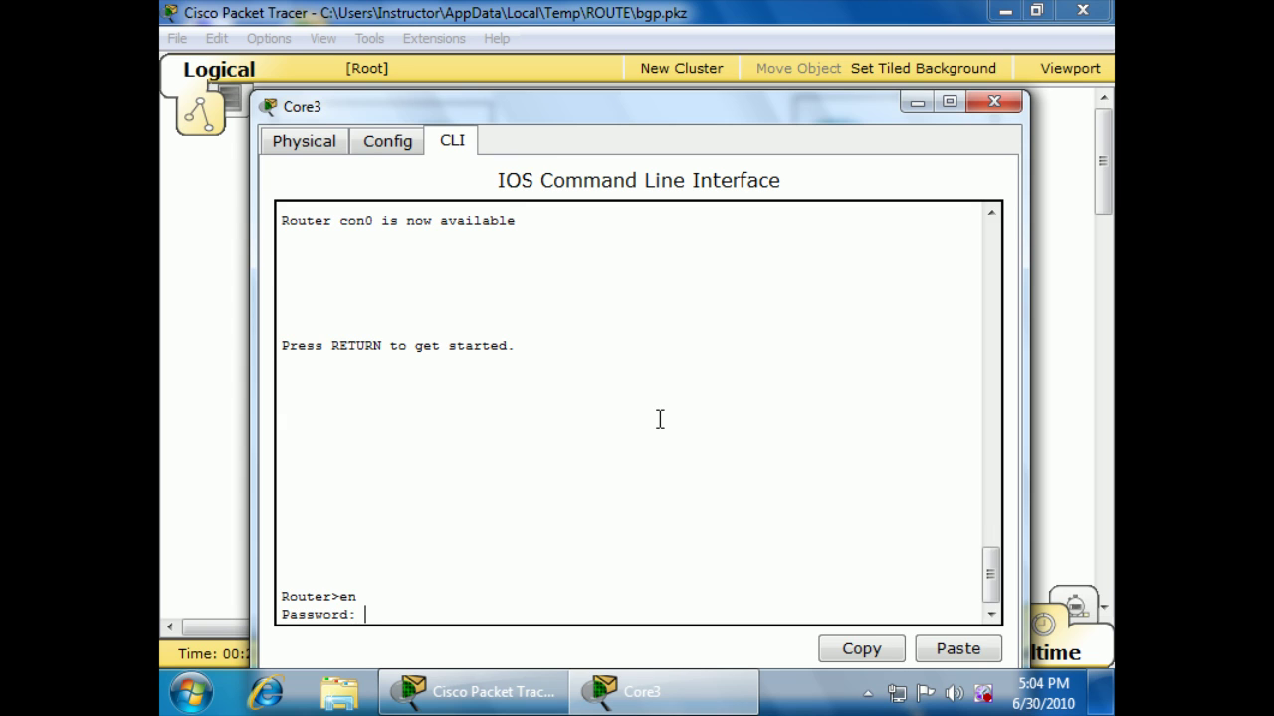
key(Return)
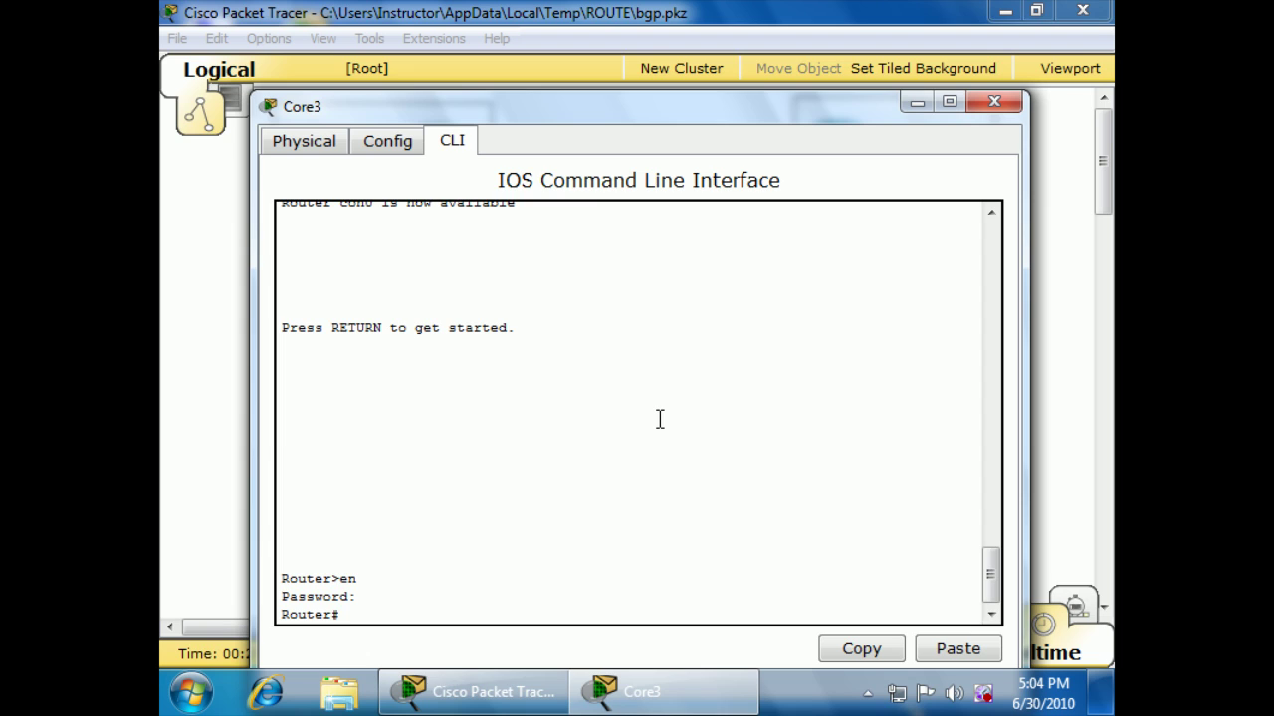
text(nf t)
key(Return)
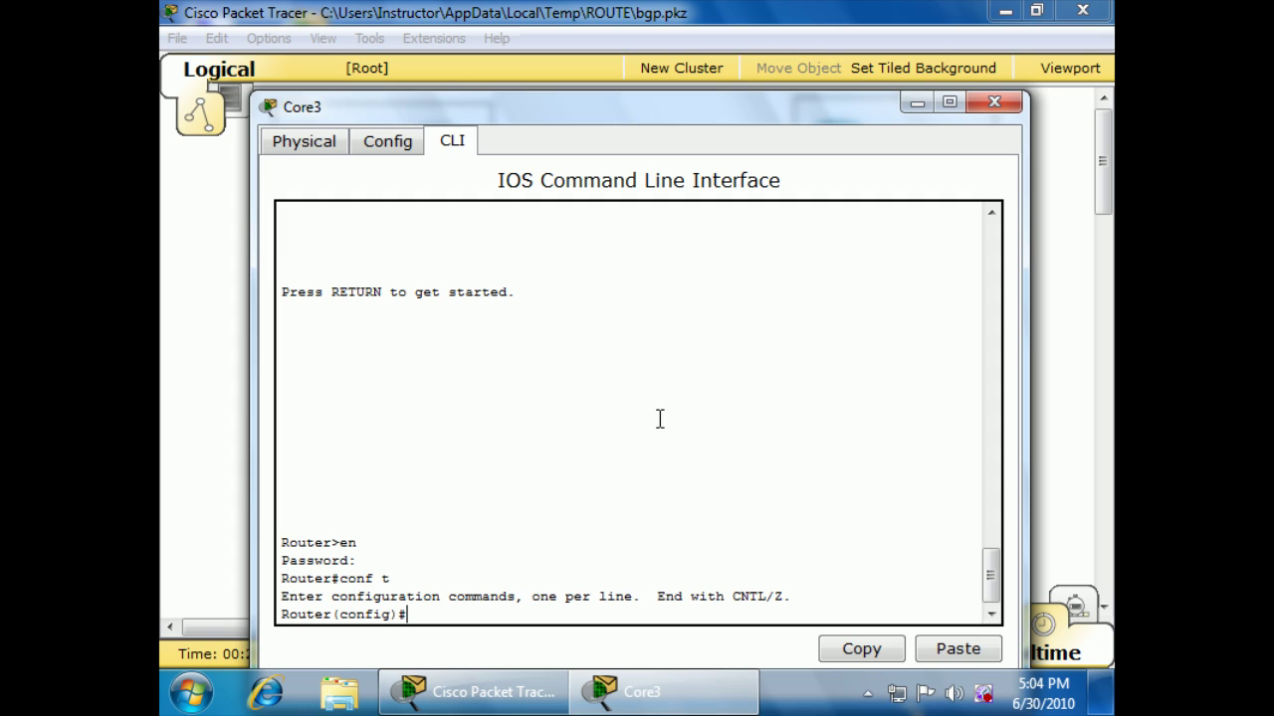
Set the router's hostname to CORE3.
text(r)
key(BackSpace)
text(router bgp)
key(BackSpace)
key(BackSpace)
key(BackSpace)
key(BackSpace)
key(BackSpace)
key(BackSpace)
key(BackSpace)
key(BackSpace)
key(BackSpace)
key(BackSpace)
key(BackSpace)
text(host)
key(BackSpace)
key(BackSpace)
text(CORE3)
key(Return)
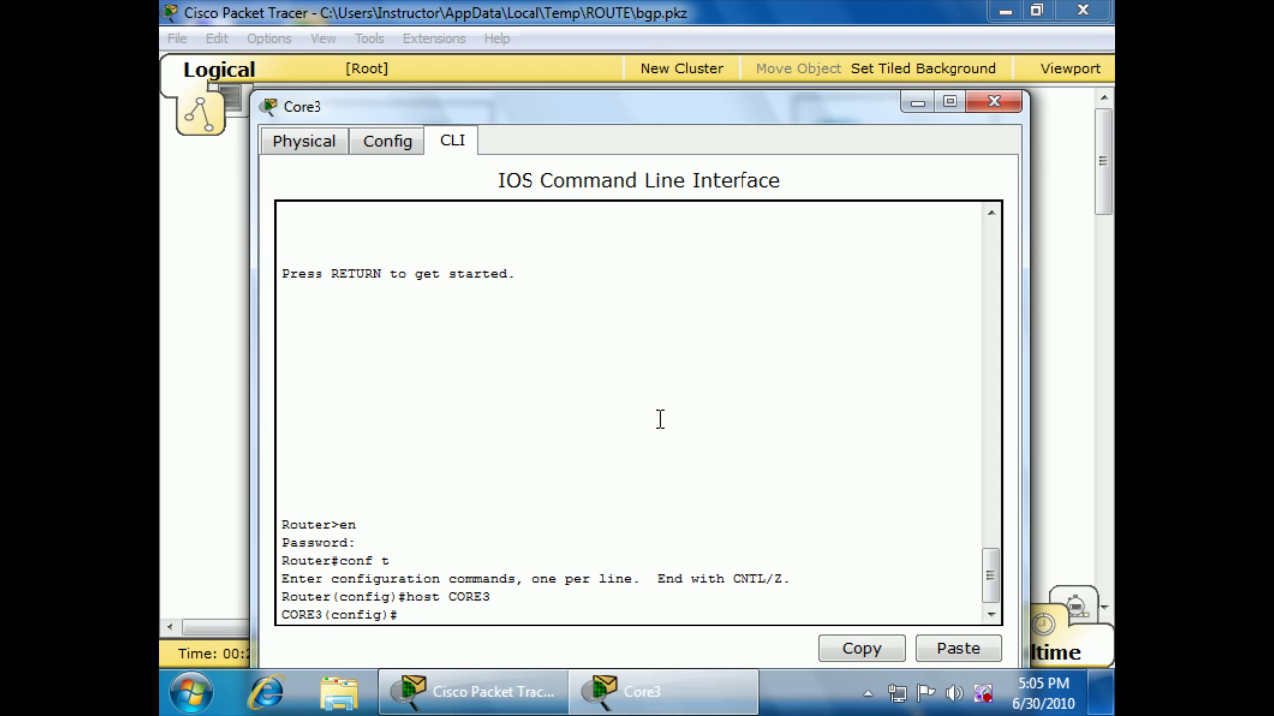
Start router bgp 200 and type neighbor 172.16.3.1 remote-as 300.
text(router bgp 200)
key(Return)
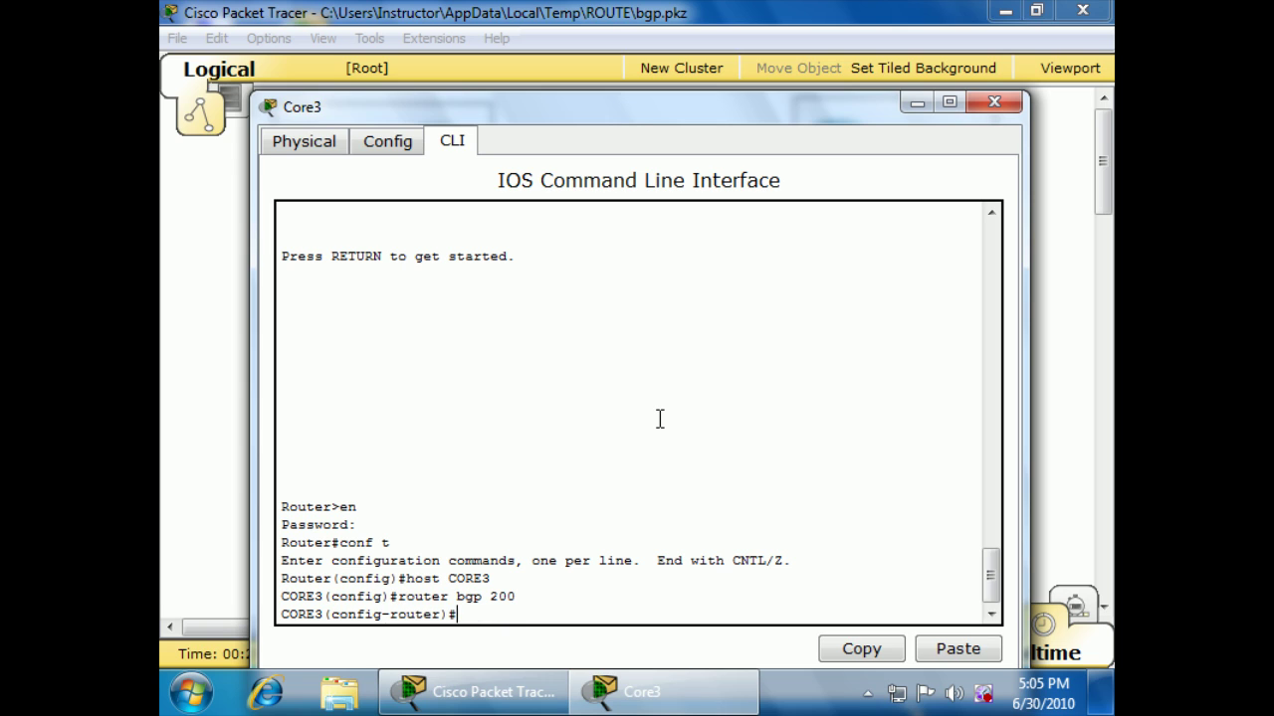
text(netw)
text(ighbor)
text(172.16.)
text(3.1 remote-)
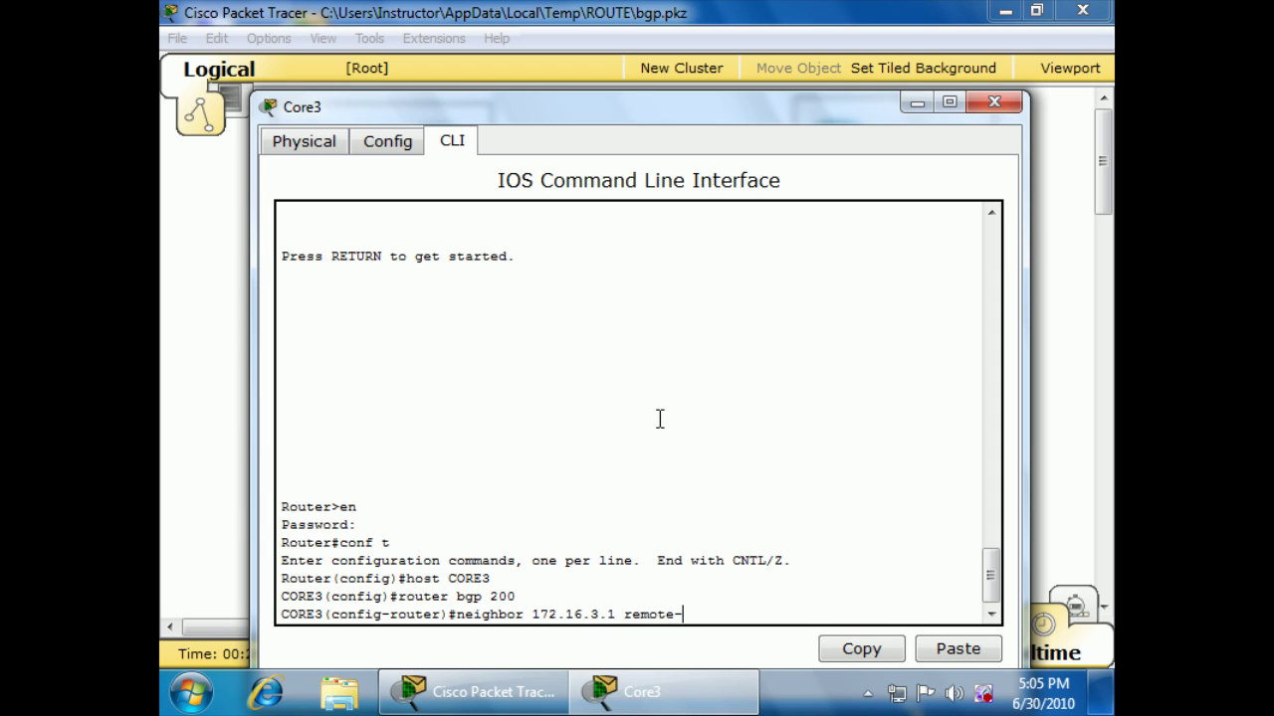
text(as 300)
Peer CORE3 with 172.16.3.1 in AS 300 and advertise 3.3.3.3 mask 255.255.255.255.
key(Return)
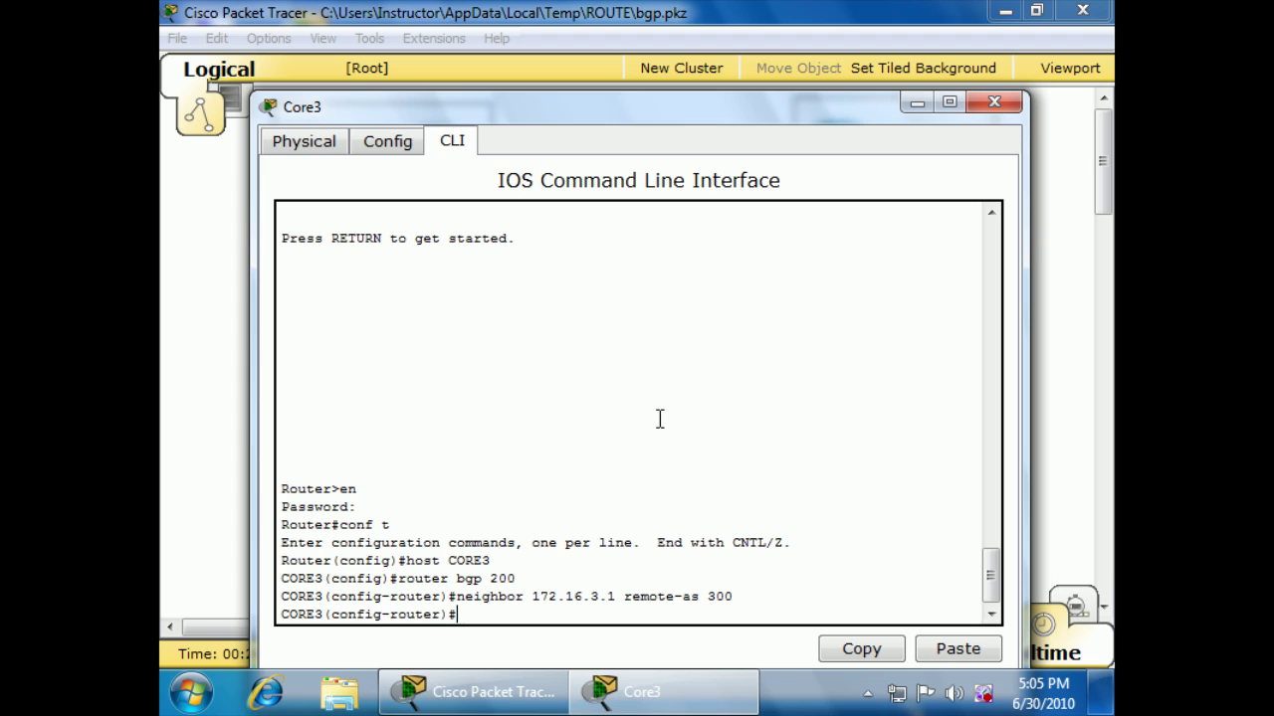
text(network 3.3.)
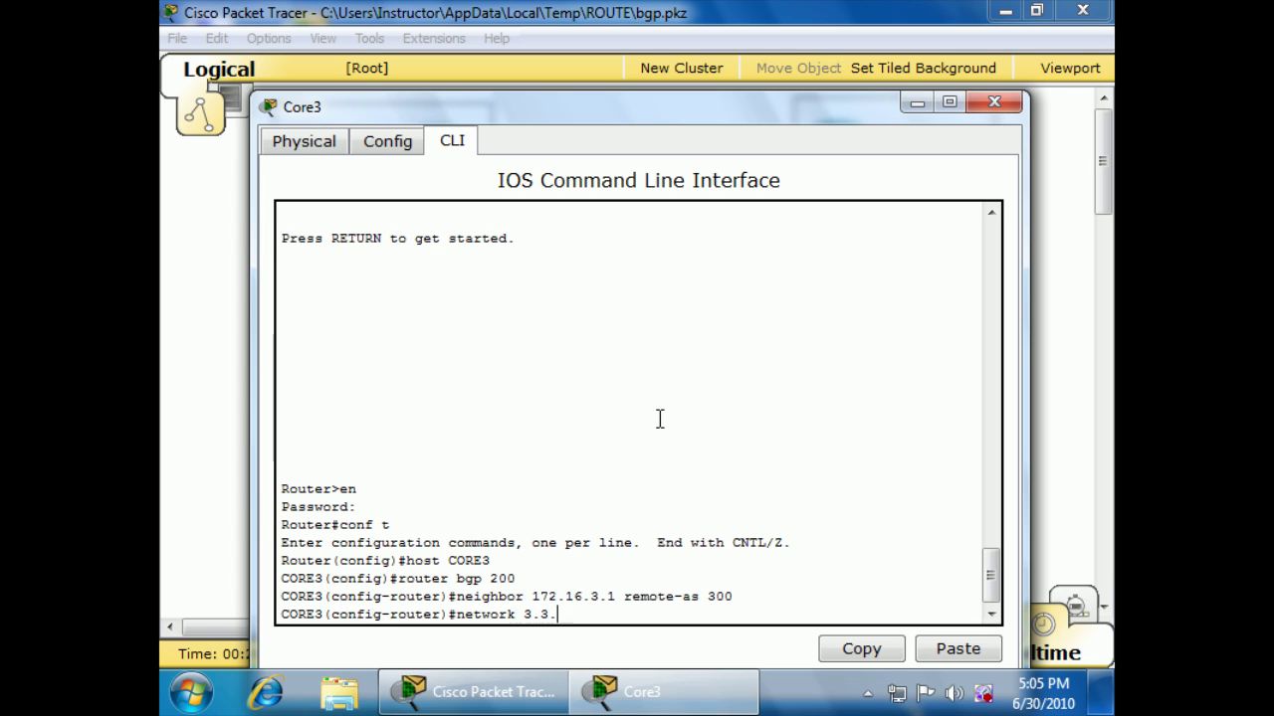
text(3.3 mask 255.2)
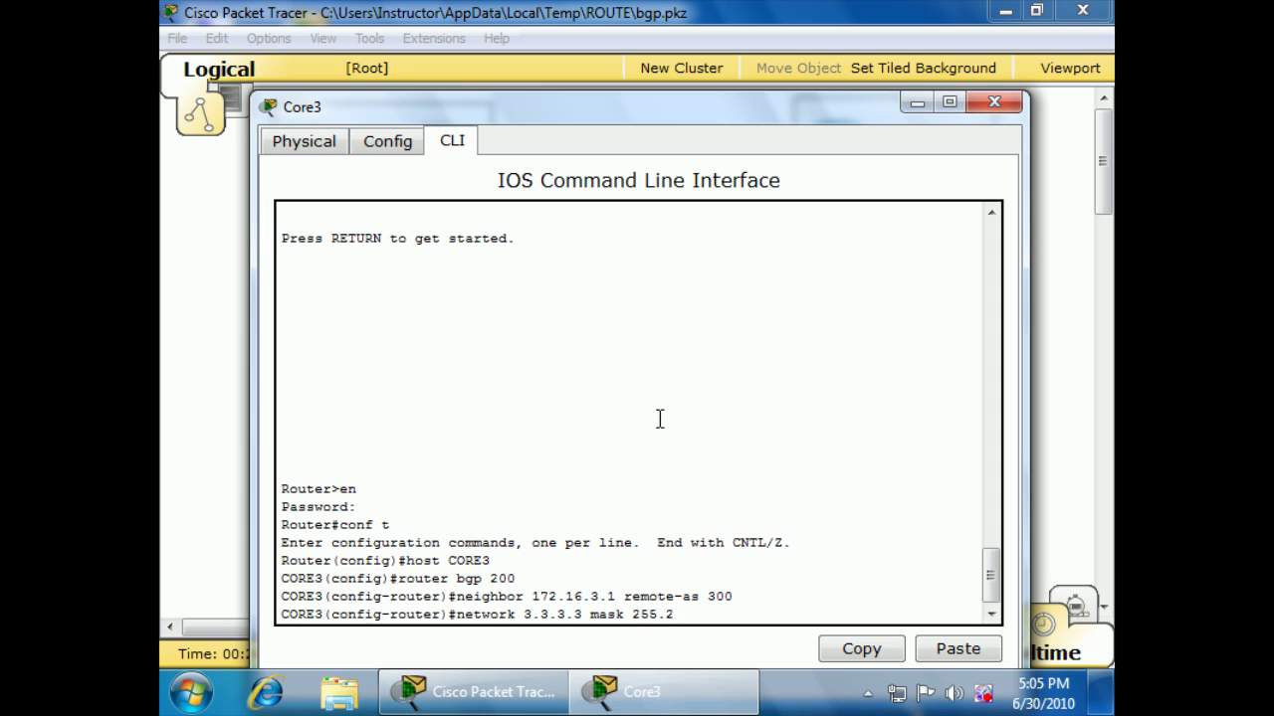
text(55.255.255)
key(Return)
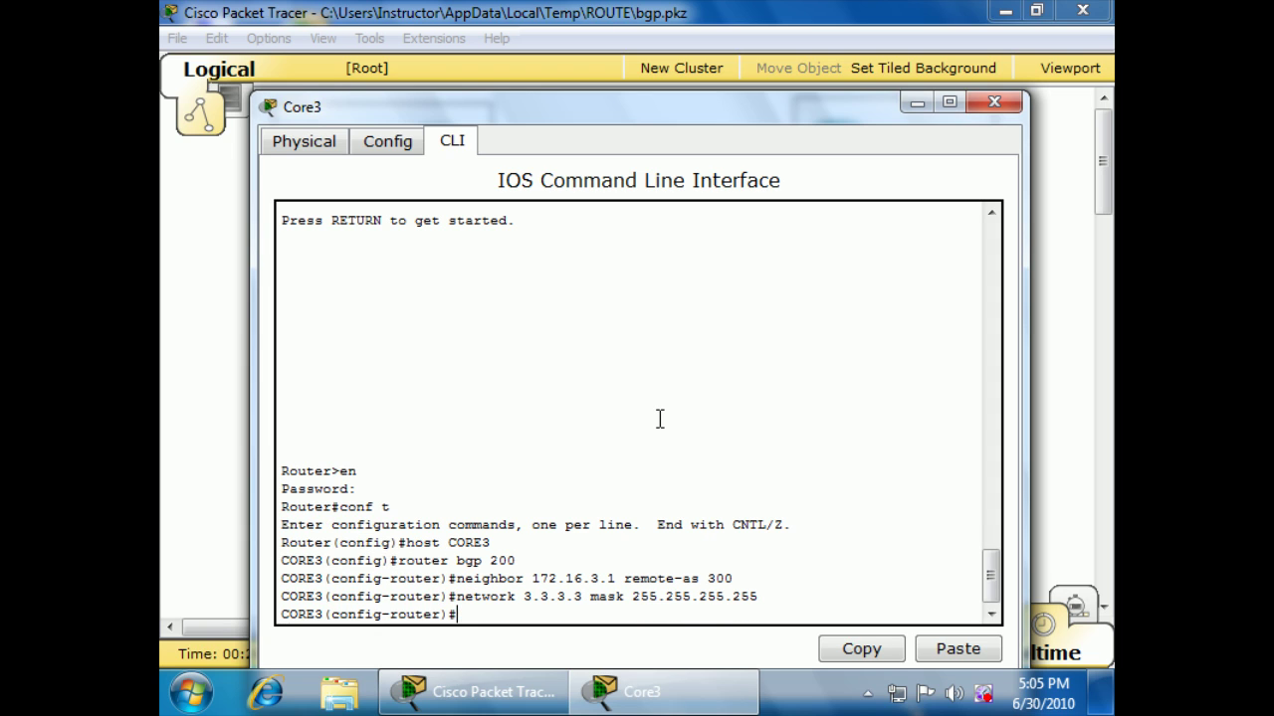
Advertise 172.16.5.0 mask 255.255.255.0 into BGP.
text(network 172.16.5.0 ma)
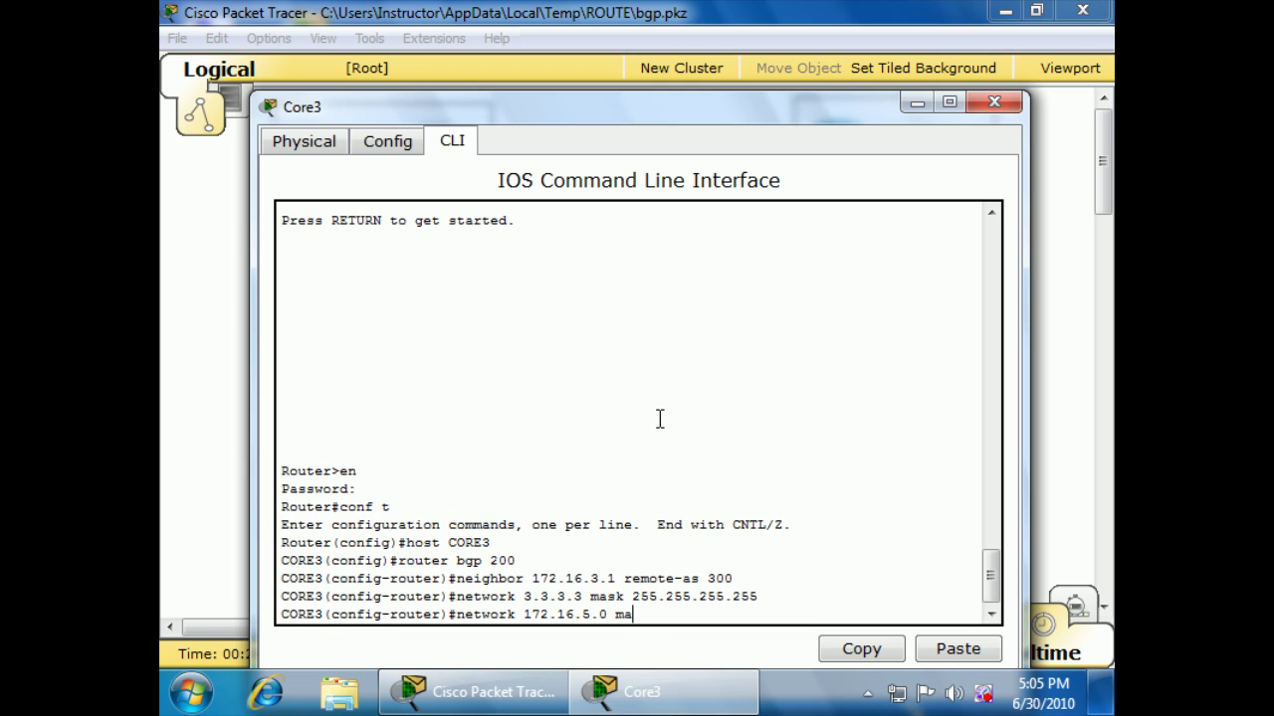
text(sk 255.255.255.25)
key(BackSpace)
key(BackSpace)
text(0)
key(Return)
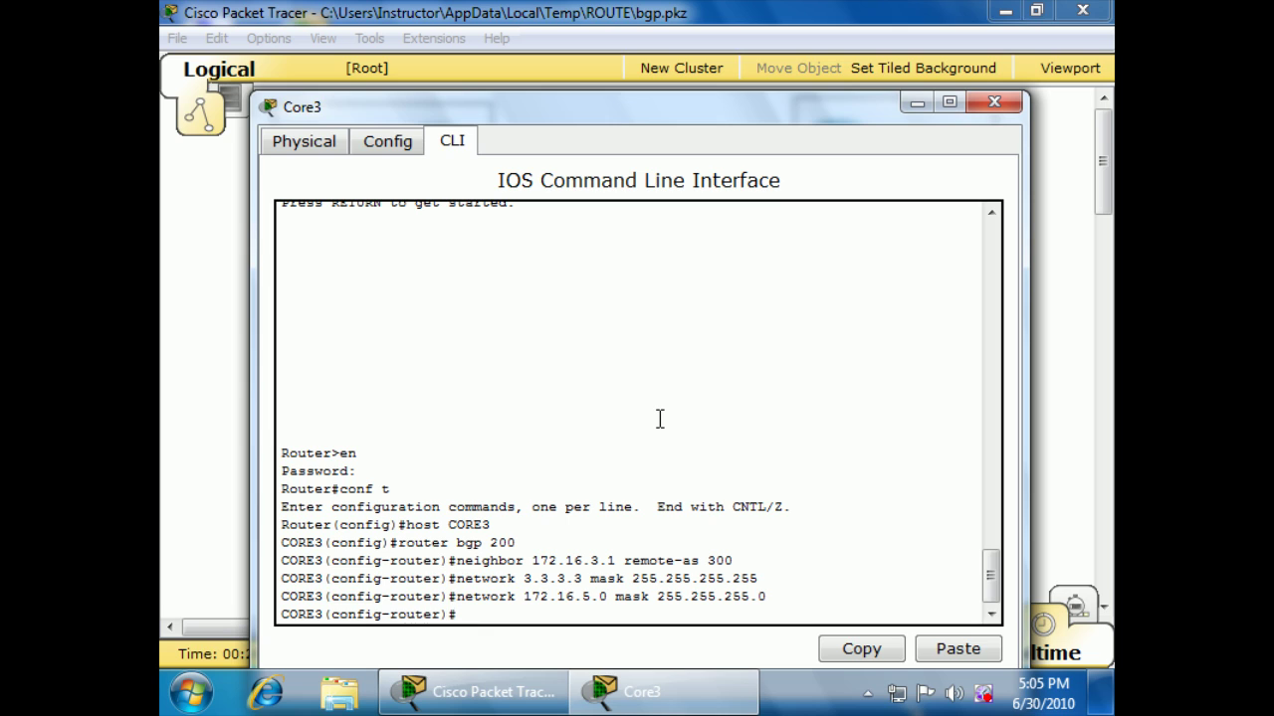
Advertise 172.16.6.0/24 and 172.16.7.0/24 by editing the recalled network statement.
key(Up)
key(Left)
key(Left)
key(Left)
key(Left)
key(Left)
key(Left)
key(Left)
key(Left)
key(Left)
key(Left)
key(Left)
key(Left)
key(Left)
key(Left)
key(Left)
key(Left)
key(Left)
key(Left)
key(Left)
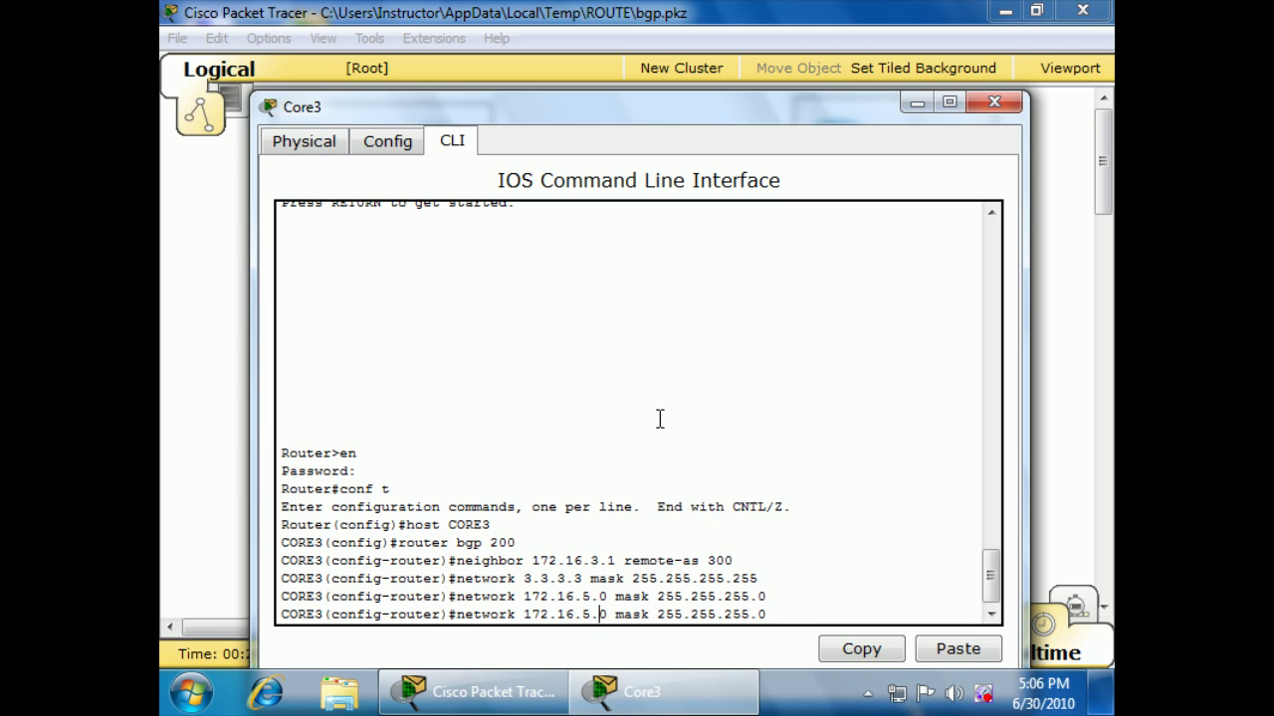
key(BackSpace)
text(6)
key(Return)
key(Up)
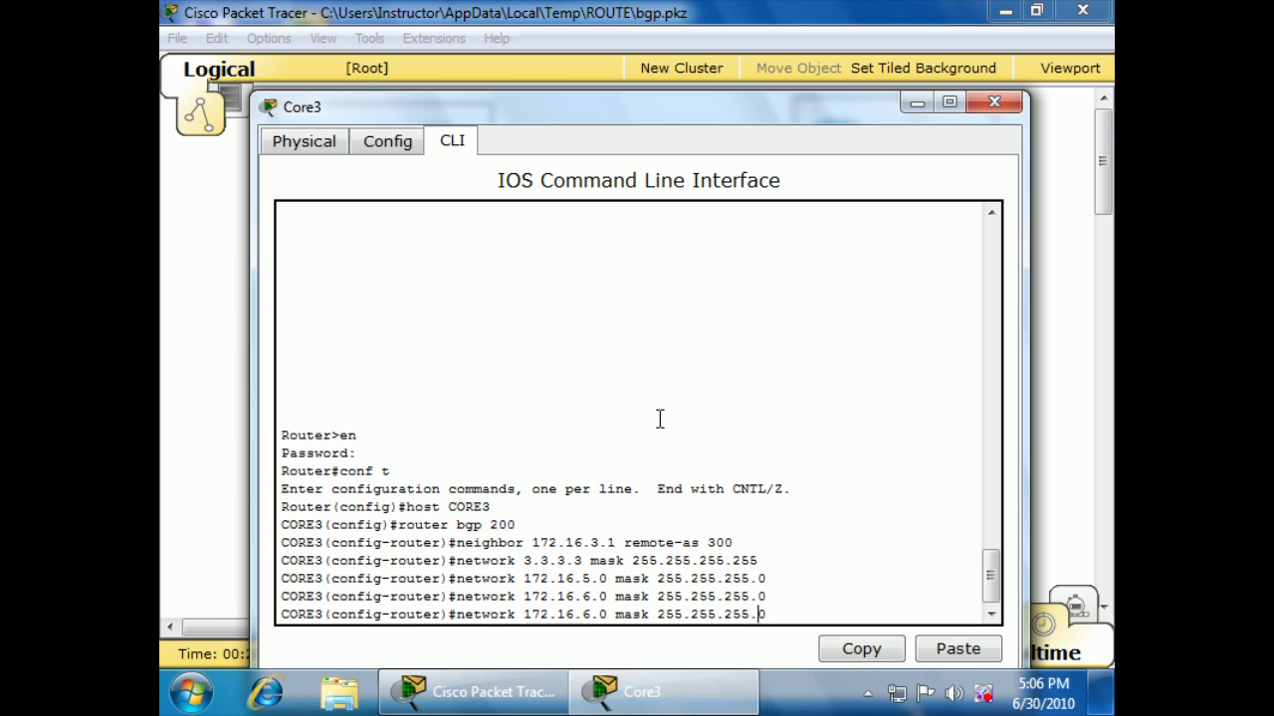
key(Left)
key(BackSpace)
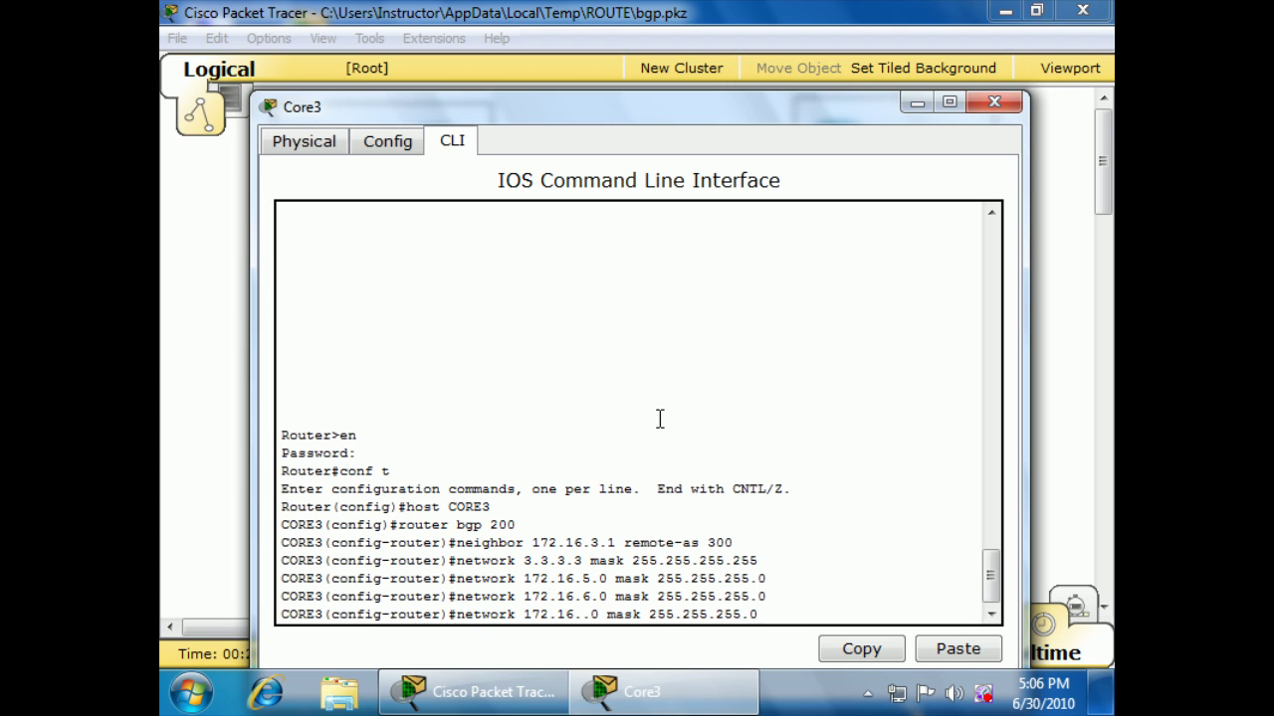
text(7)
key(Return)
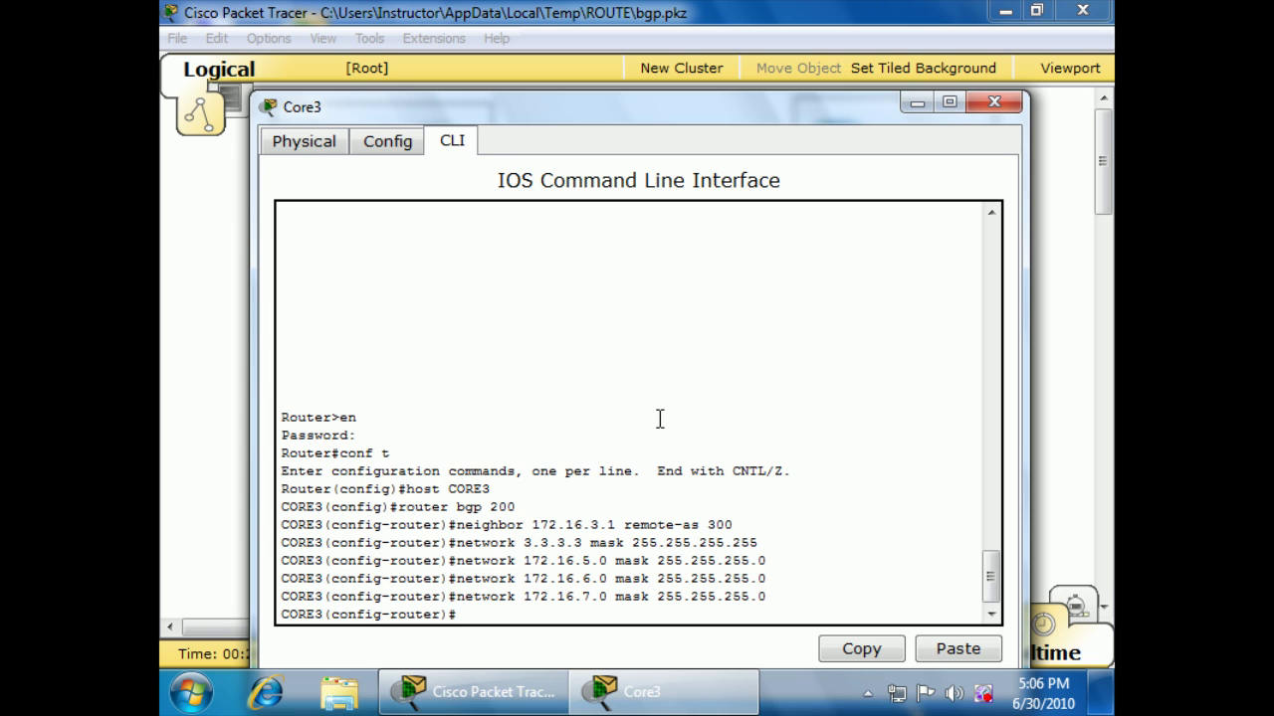
Exit Core3's BGP and global configuration modes back to the privileged prompt.
text(exit)
key(Return)
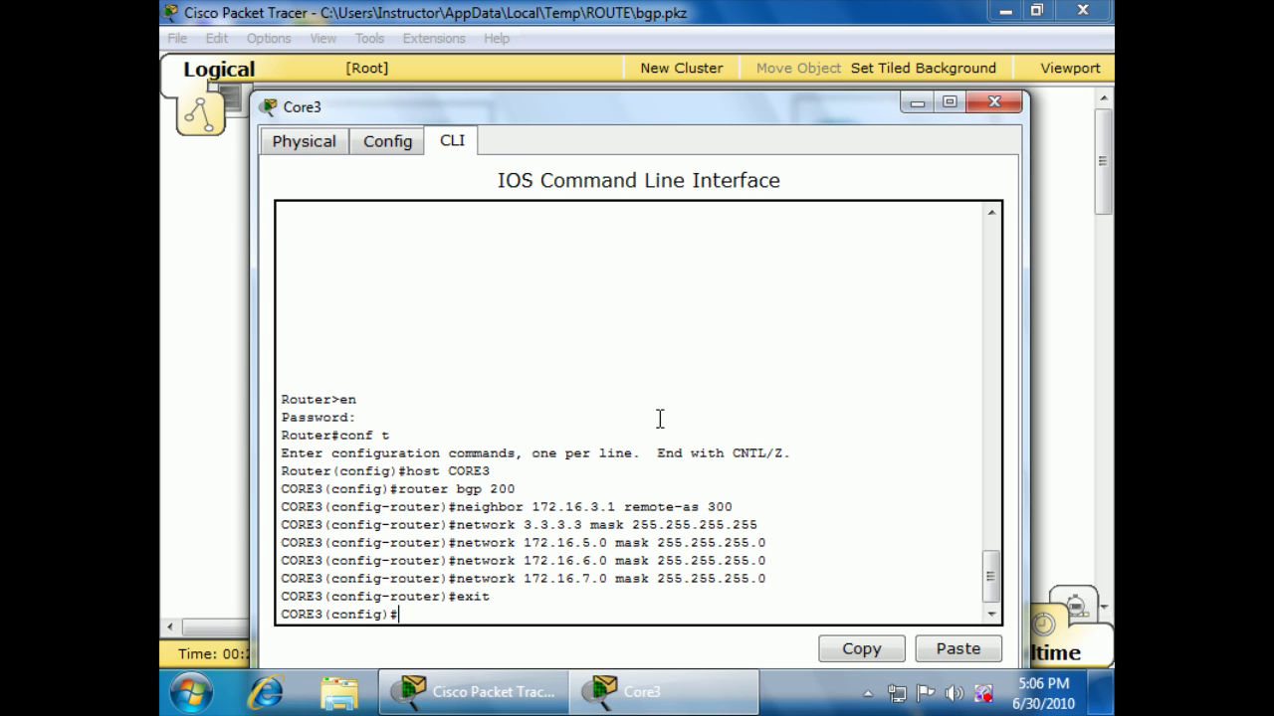
text(exit)
key(Return)
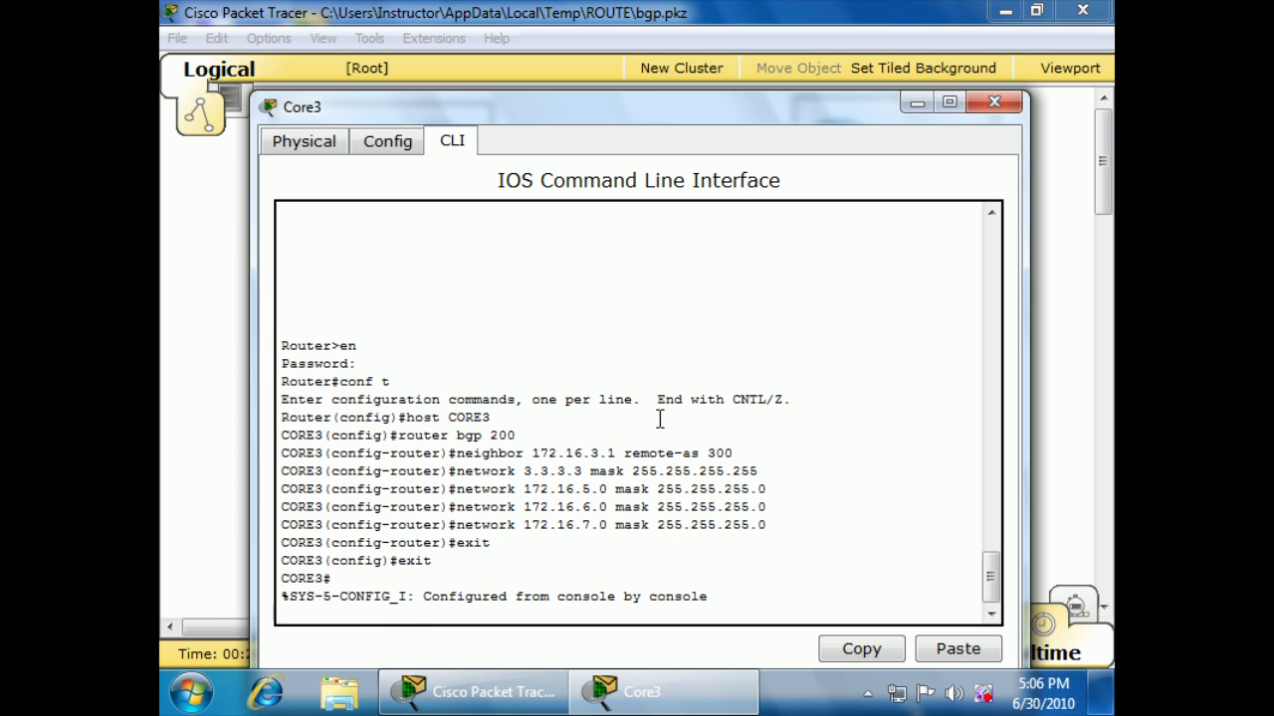
key(Return)
Run show ip bgp neighbors and confirm 172.16.3.1 in AS 300 is still Active.
text(show ip )
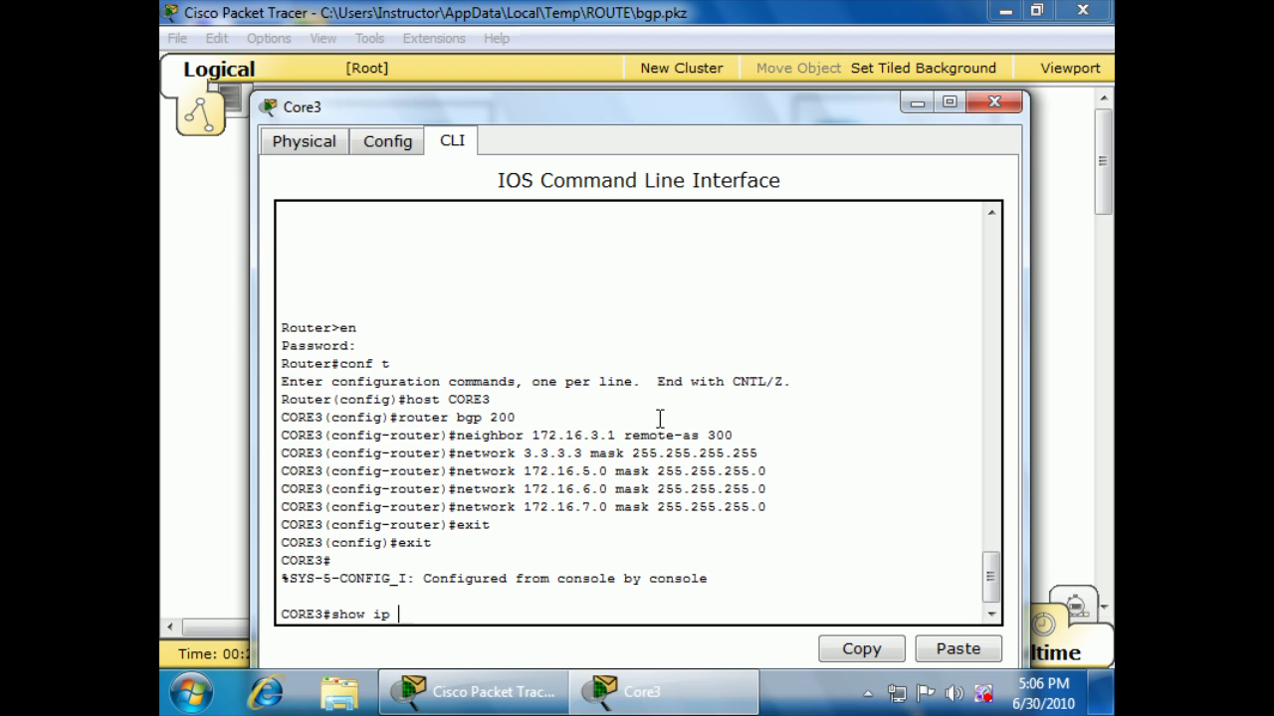
text(bgp neighbors)
key(Return)
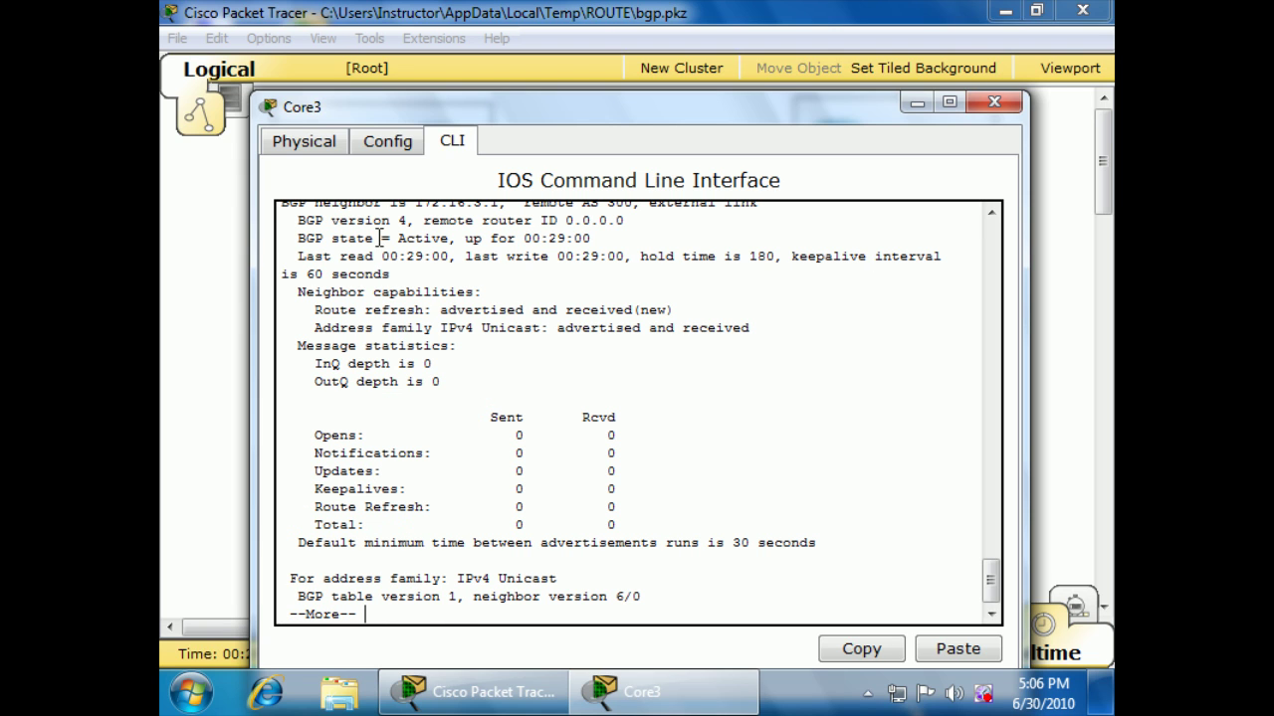
drag(391, 220, 441, 240)
click(450, 239)
scroll(518, 351, up, 2)
scroll(517, 352, down, 2)
click(251, 393)
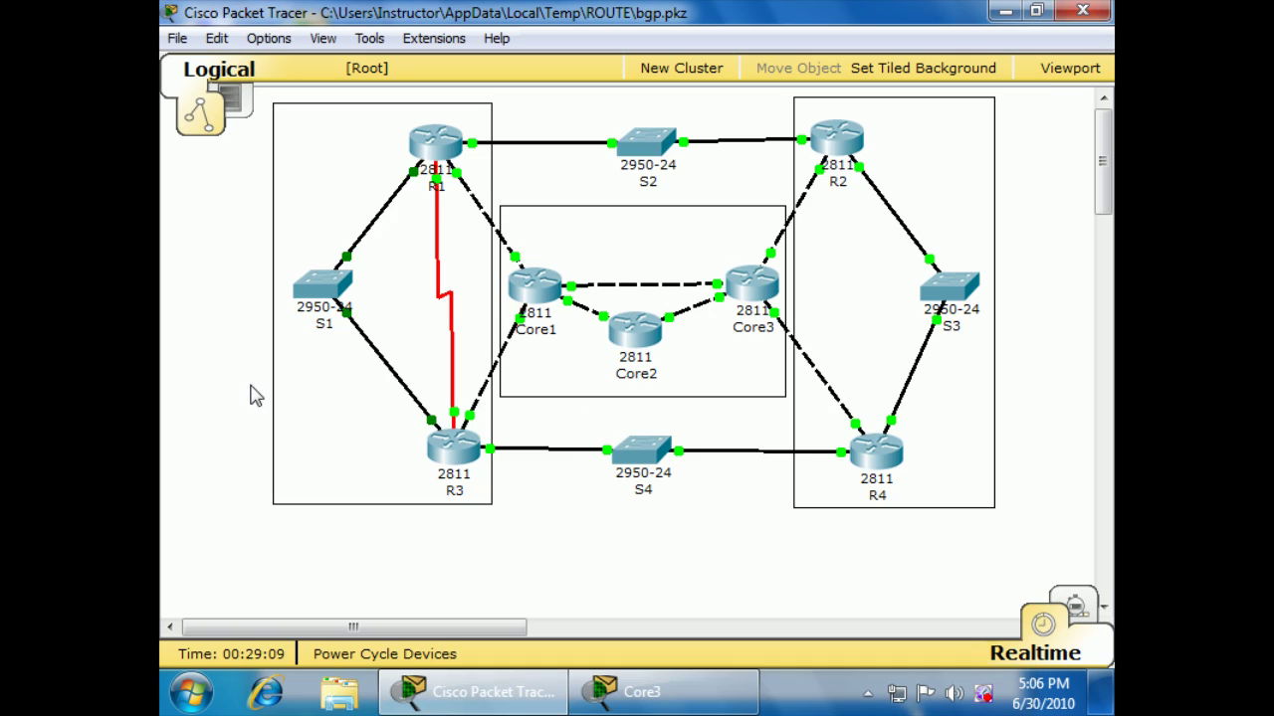
Open R2's console and enter privileged and global configuration mode.
click(834, 157)
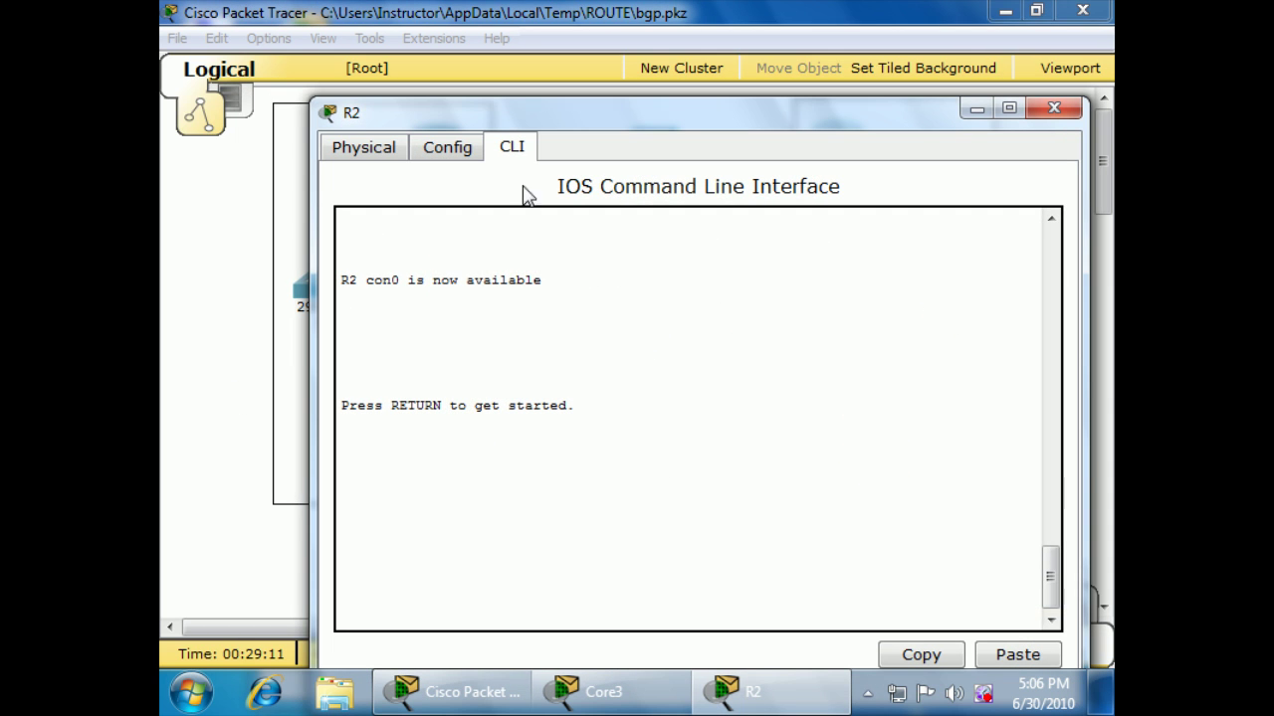
key(Return)
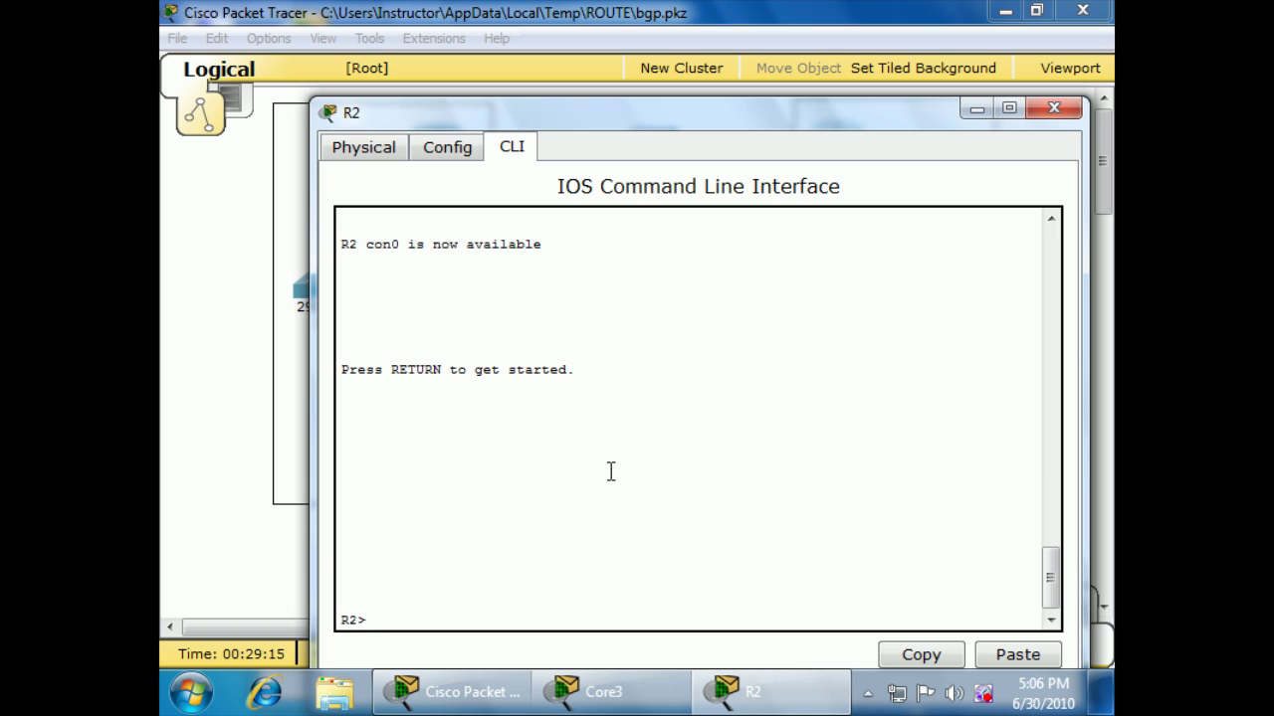
text(en)
key(Return)
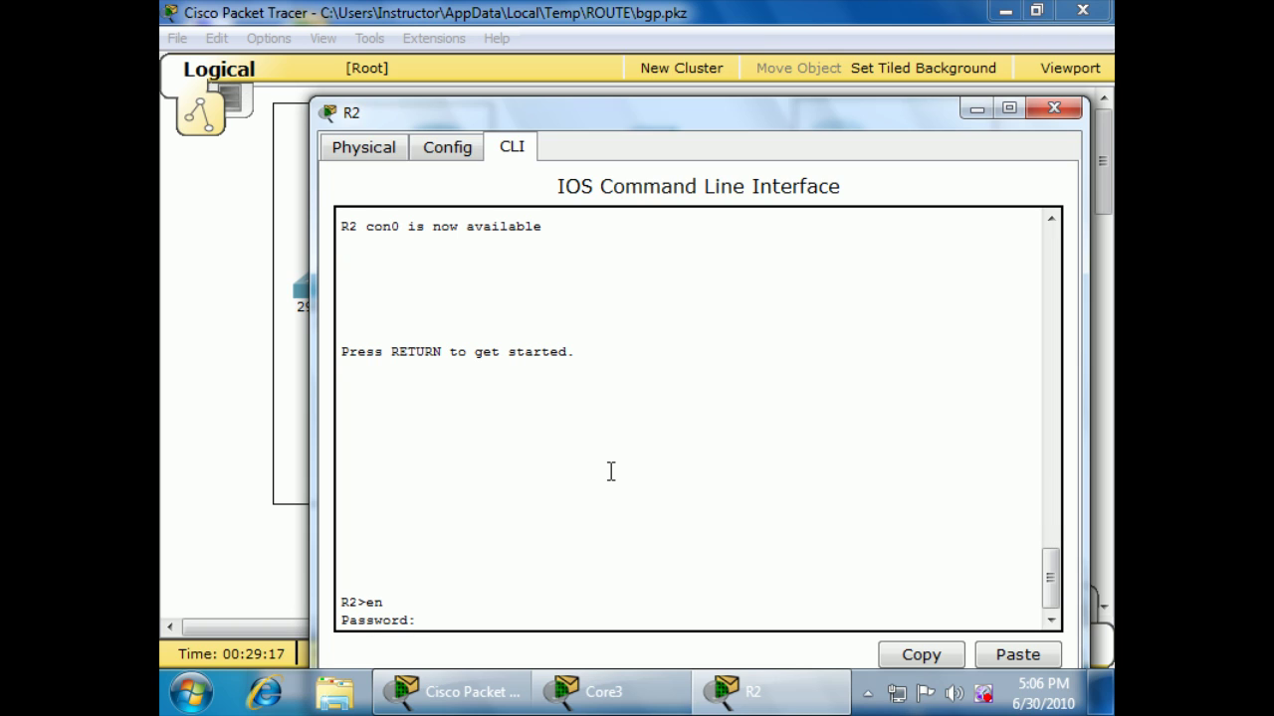
key(Return)
text(conf t)
key(Return)
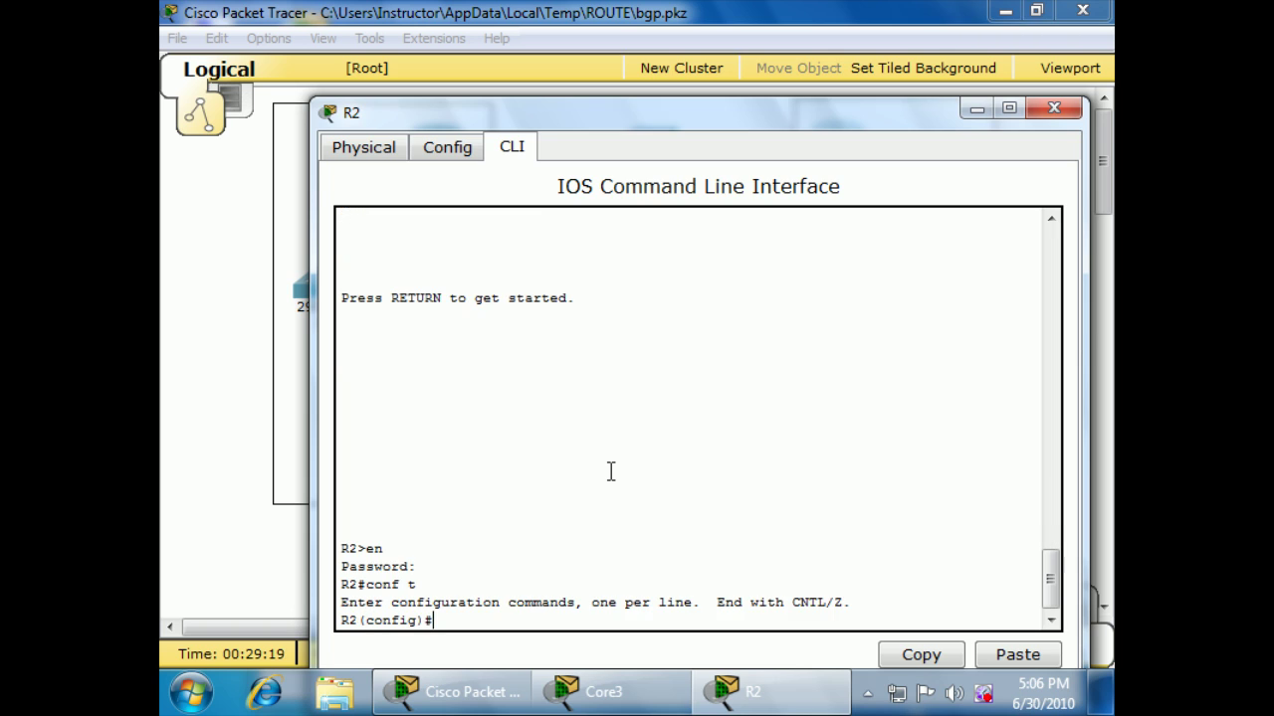
Start router bgp 300 on R2 with neighbor 172.16.3.2 remote-as 200.
text(router bgp 300)
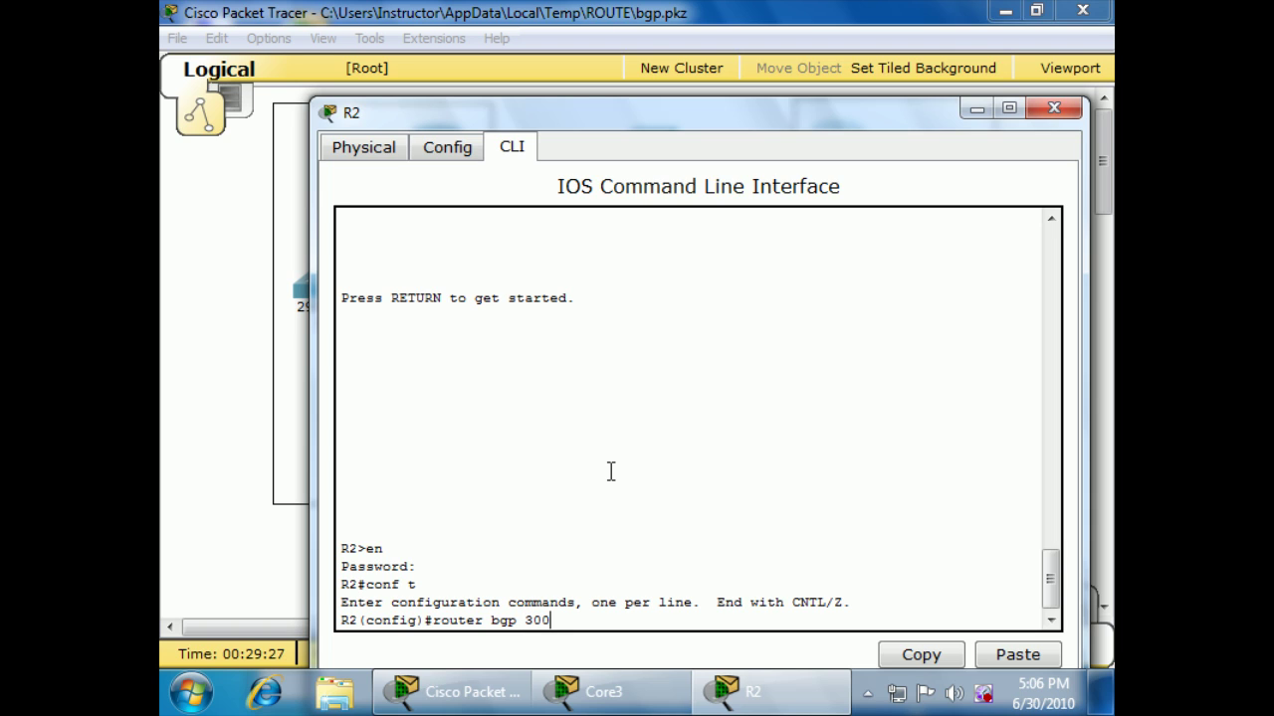
key(Return)
text(nei)
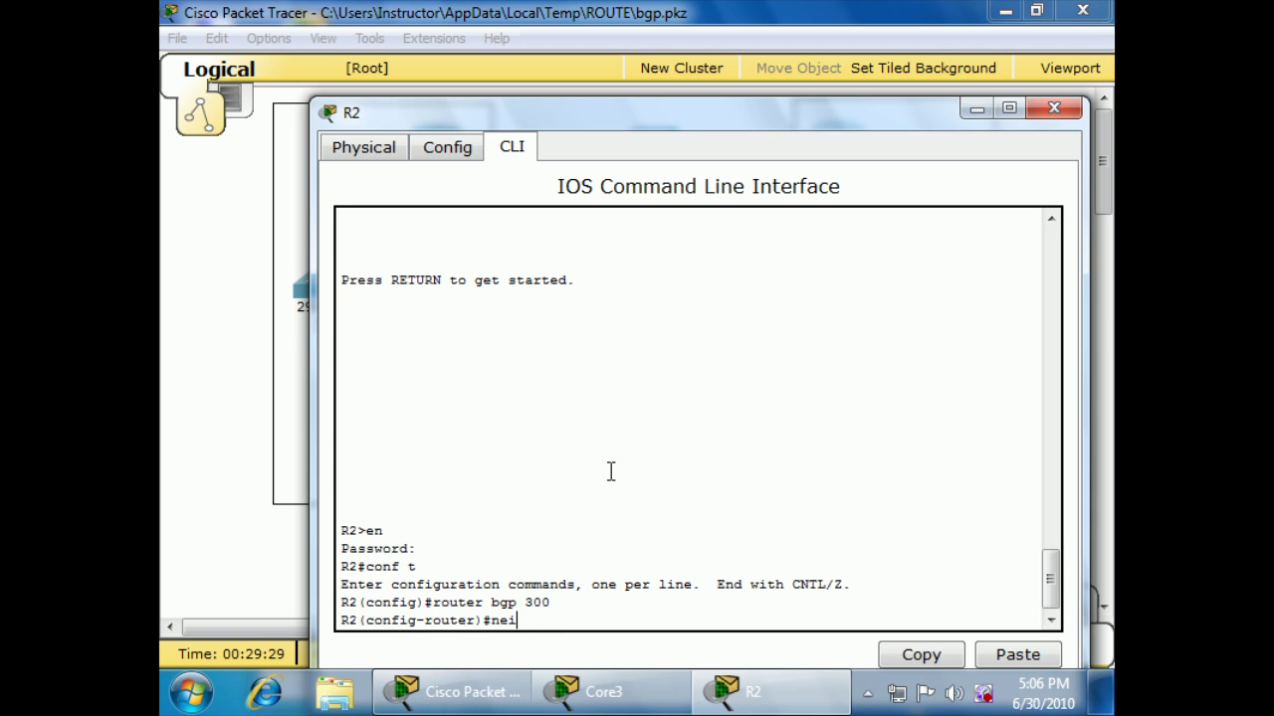
text(ghbor 172.16.3.2)
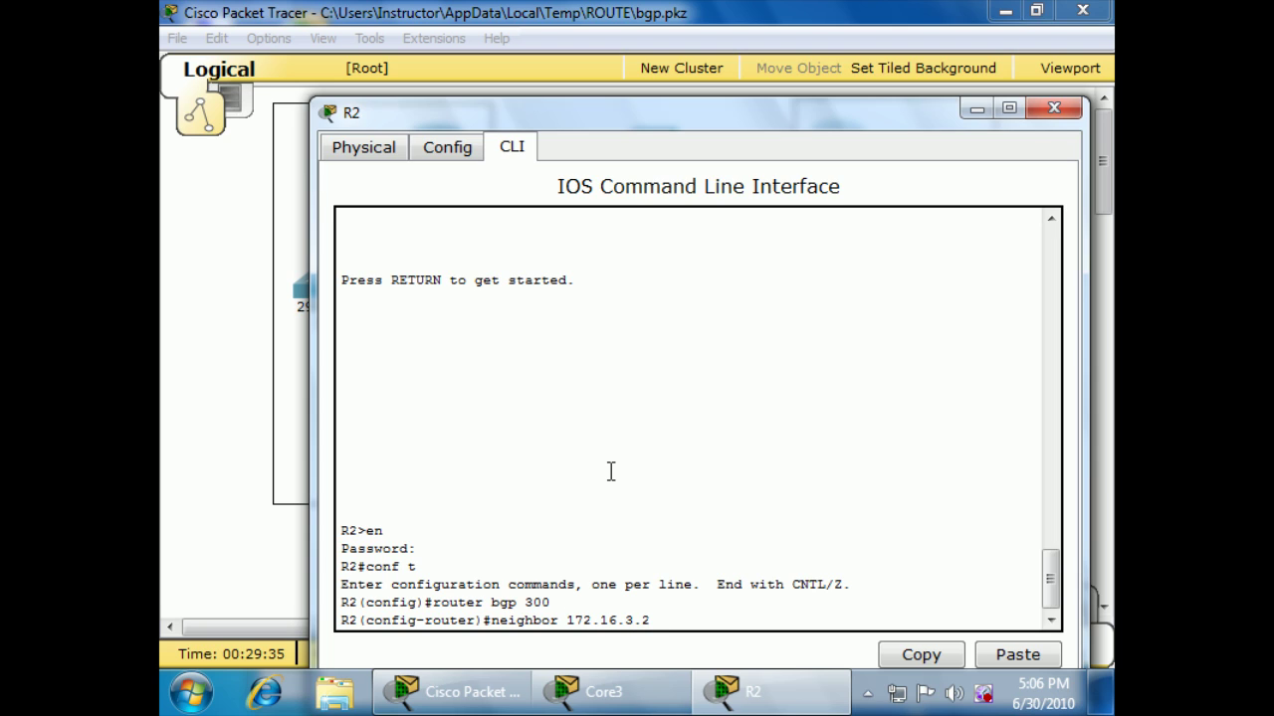
text( remo)
key(Tab)
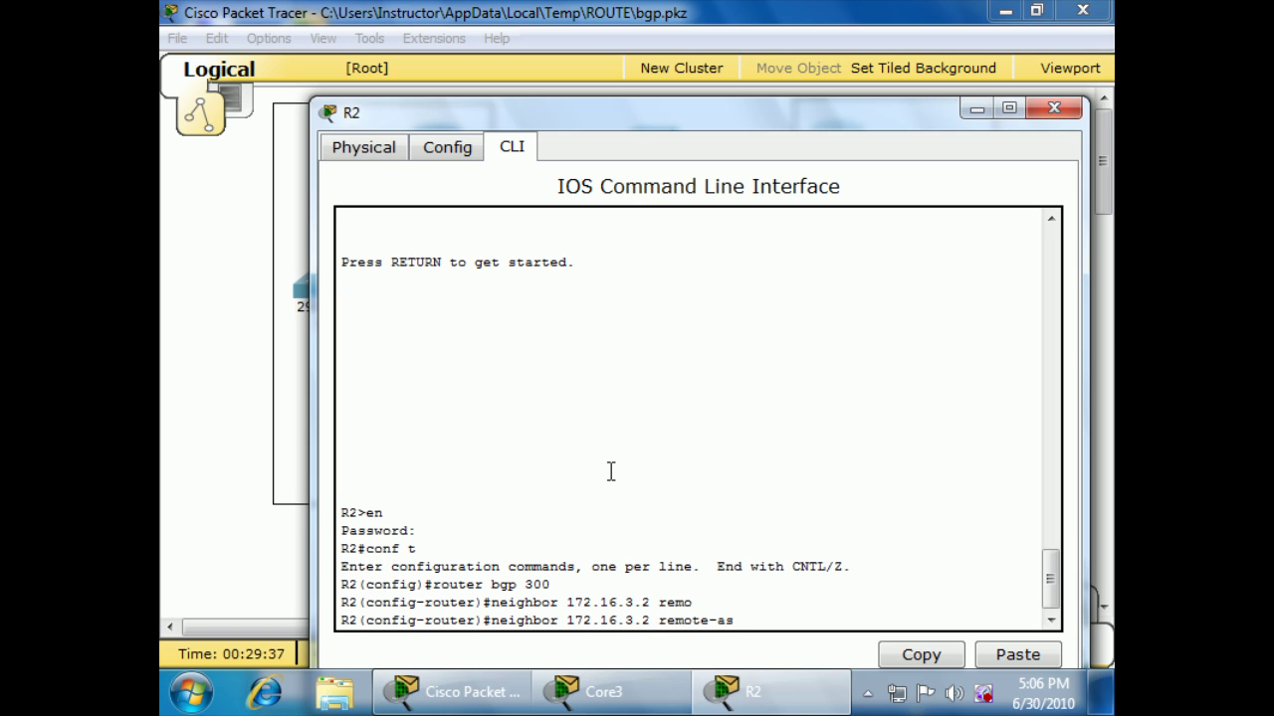
text(200)
key(Return)
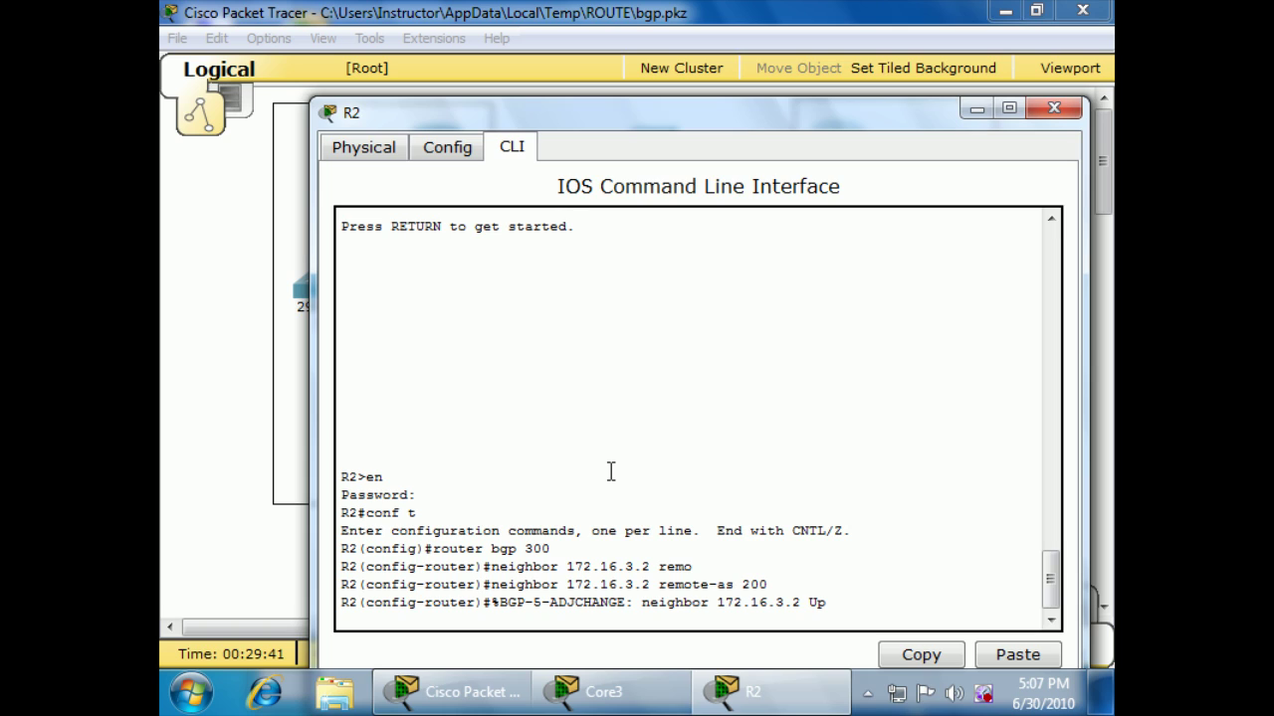
key(Return)
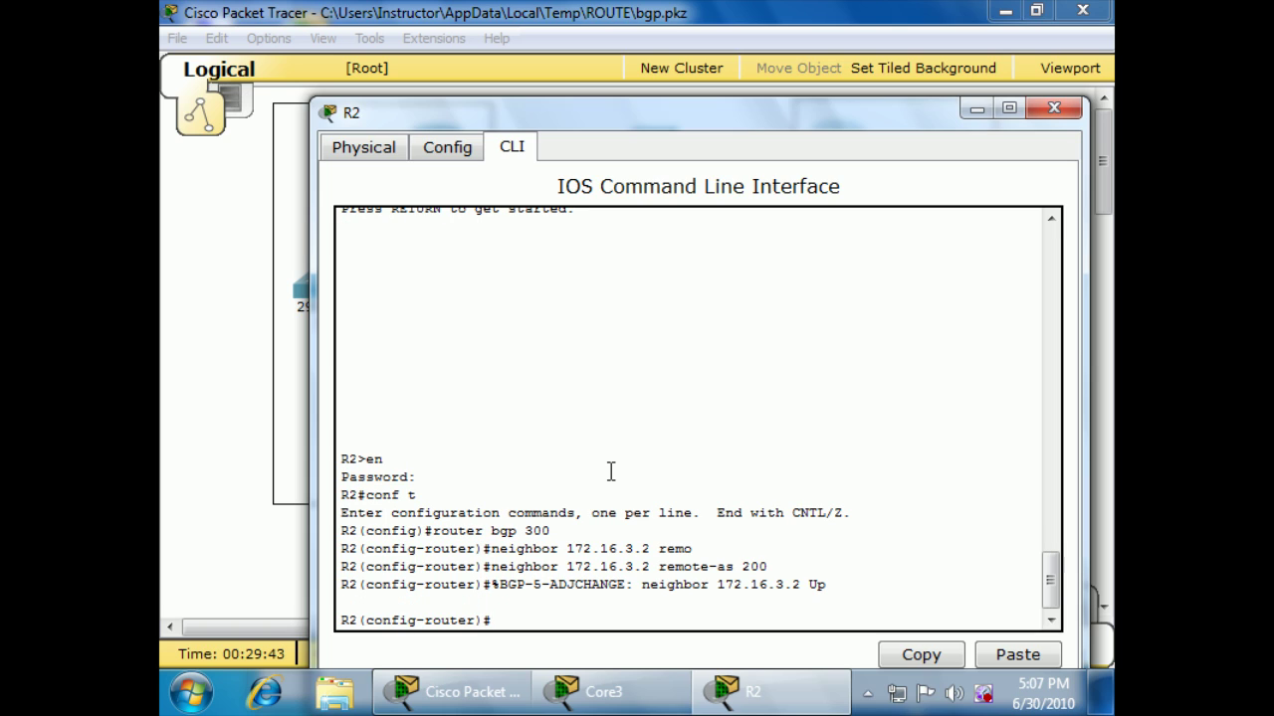
text(network 10.30.0.0)
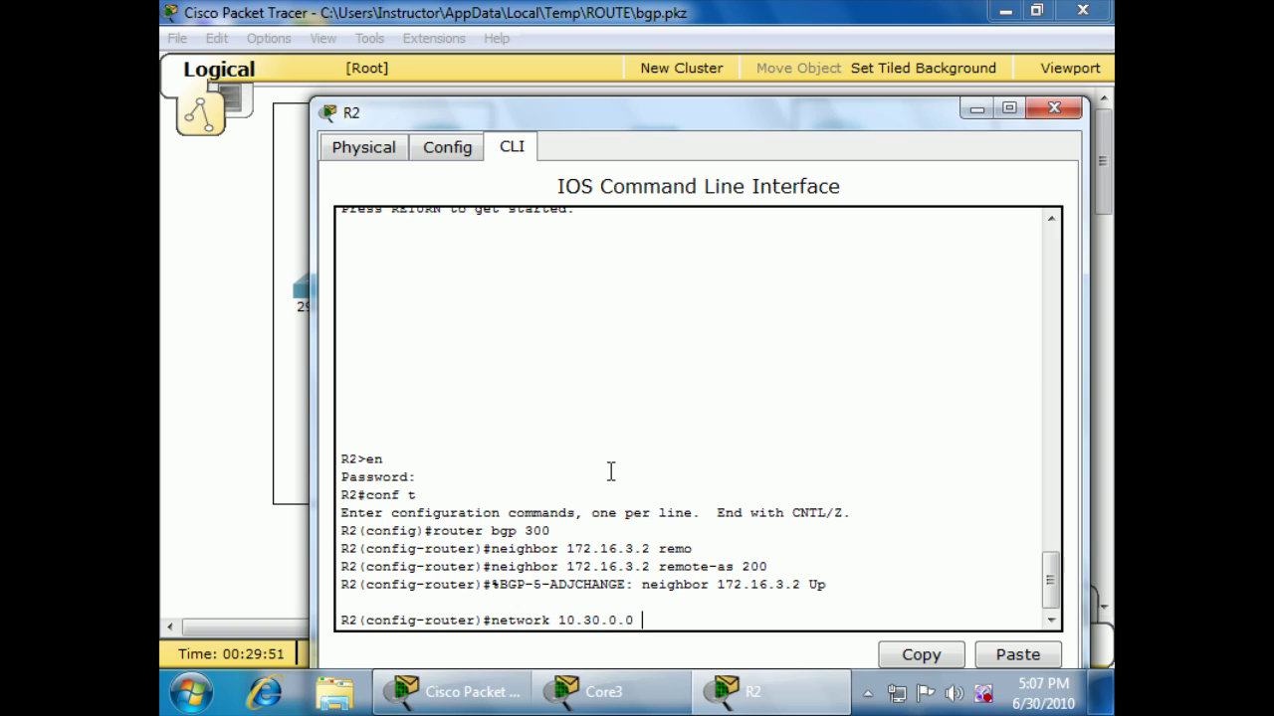
text( mask 255.255.255.0)
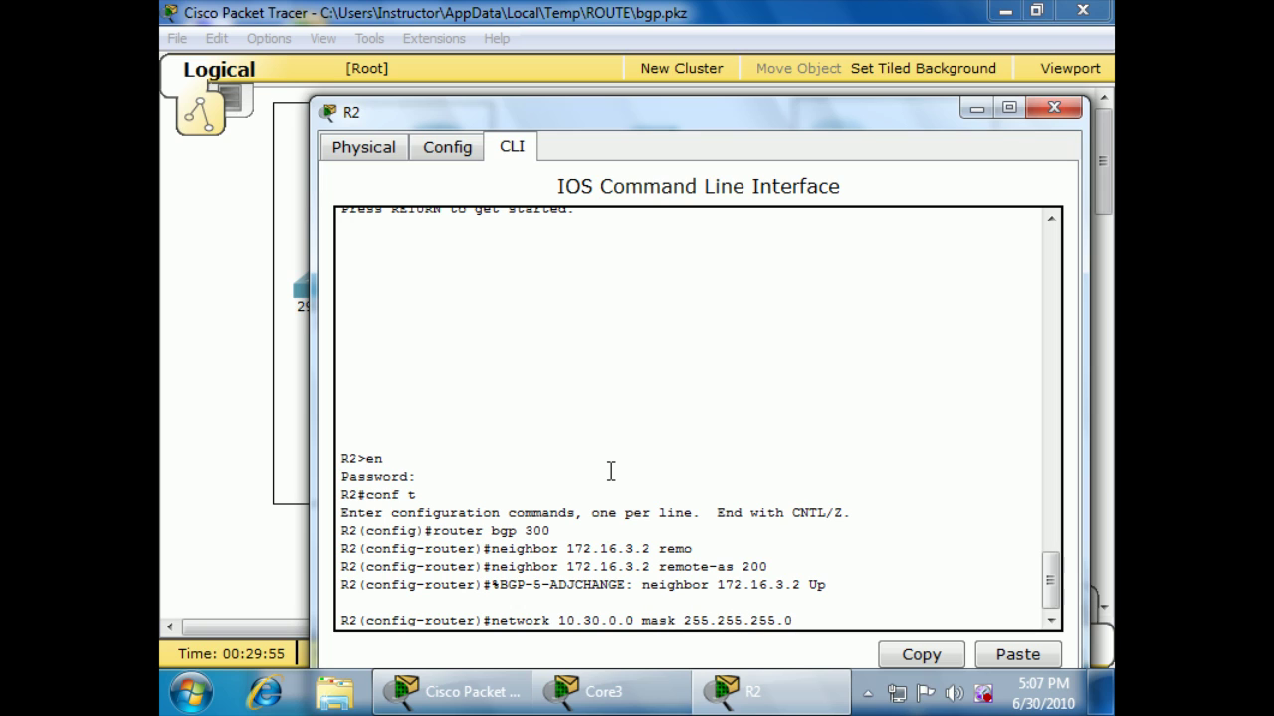
Advertise 10.30.0.0/24 and 192.168.12.0 mask 255.255.252.0 into R2's BGP.
key(Return)
text(network )
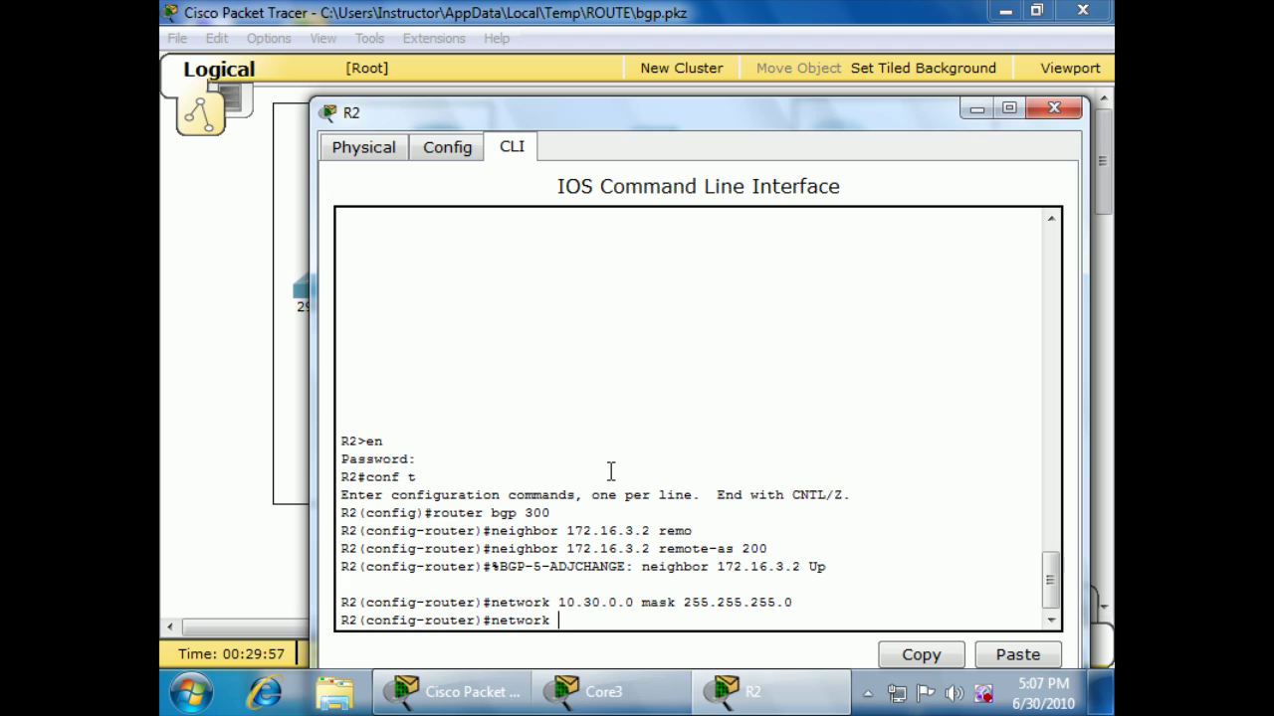
text(192.168.12.0 mask 25)
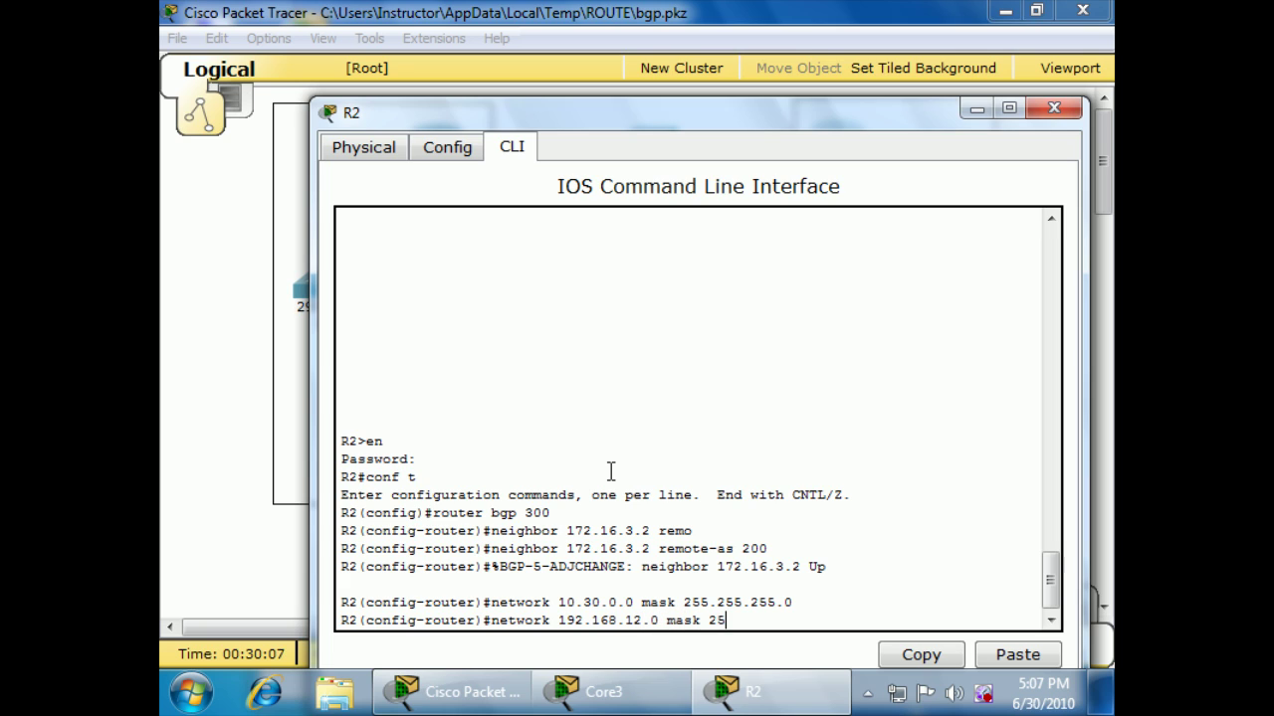
text(5.255.255.252.0)
key(Return)
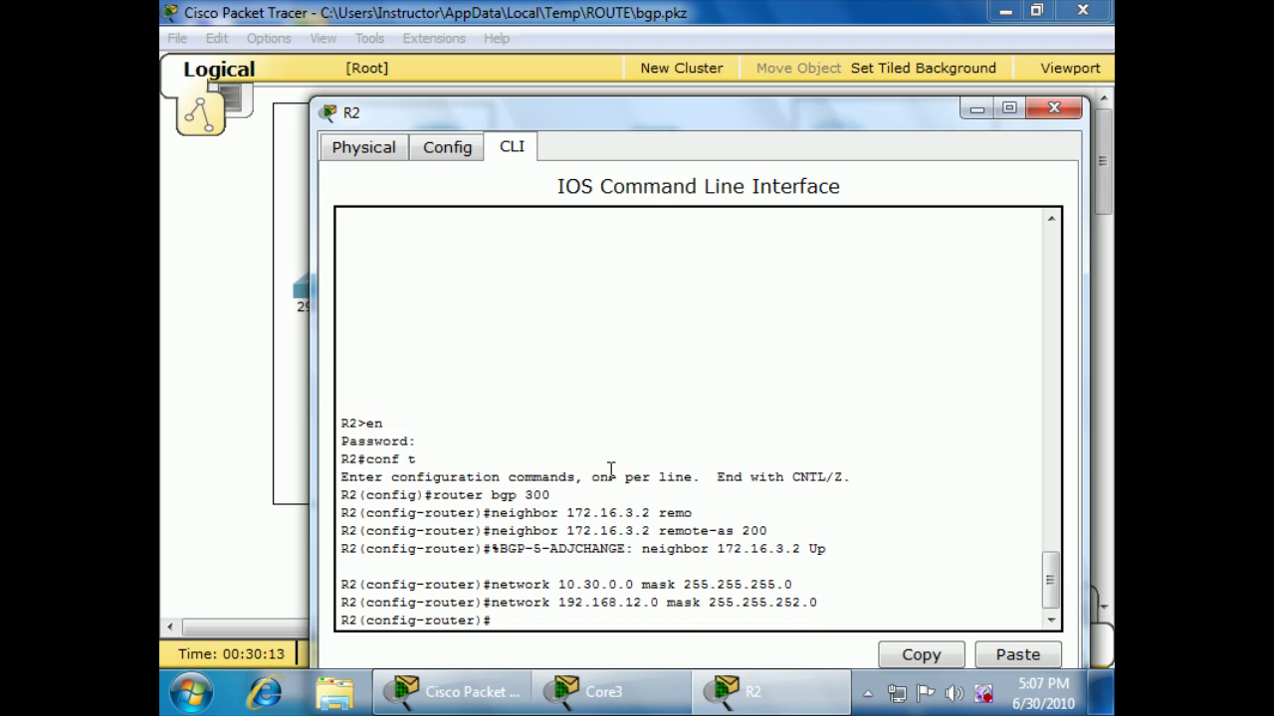
Advertise 192.168.0.0 mask 255.255.252.0, then display R2's routing table with do show ip route.
text(network 192.168.0)
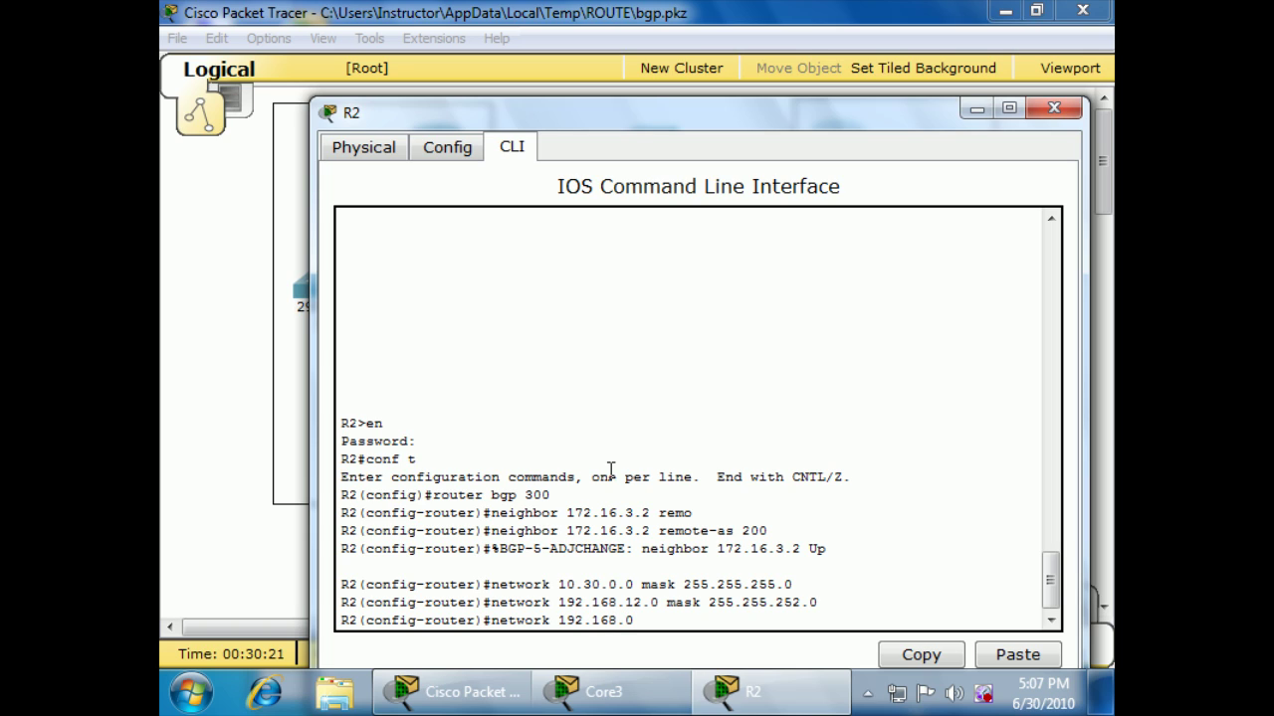
text(.0 mask 255.255.252.0)
key(Return)
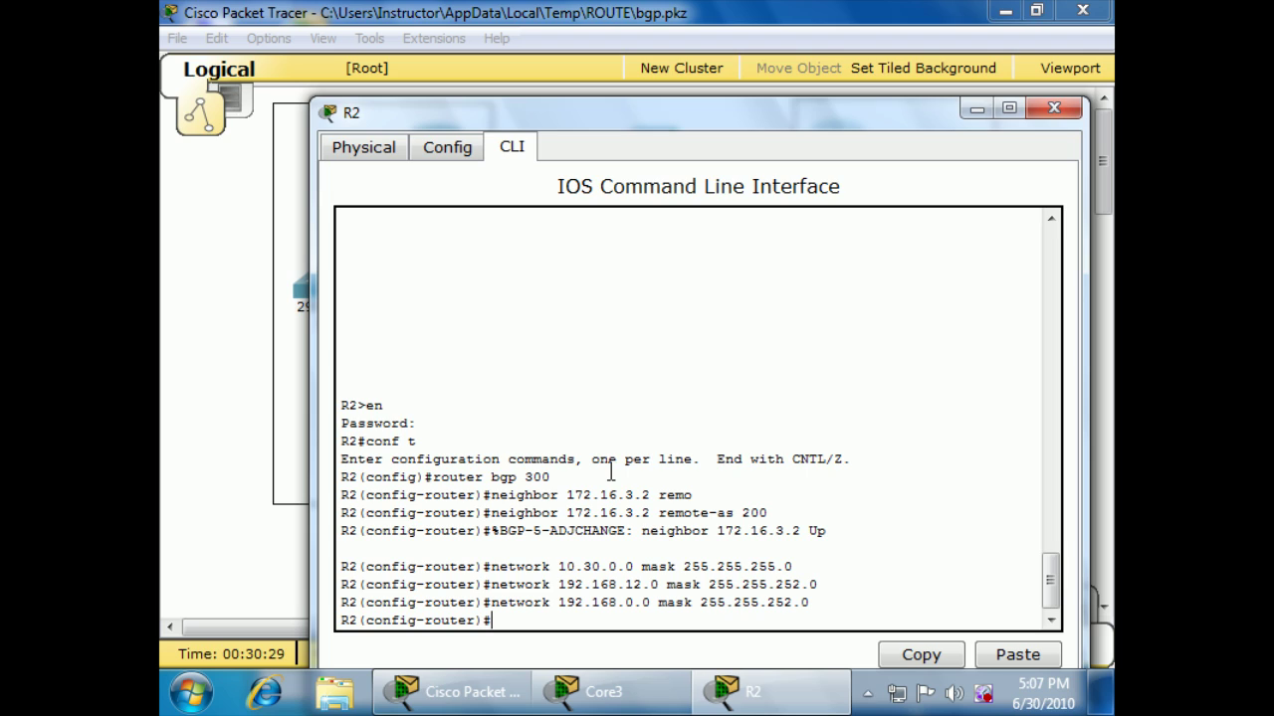
text(do show ip route)
key(Return)
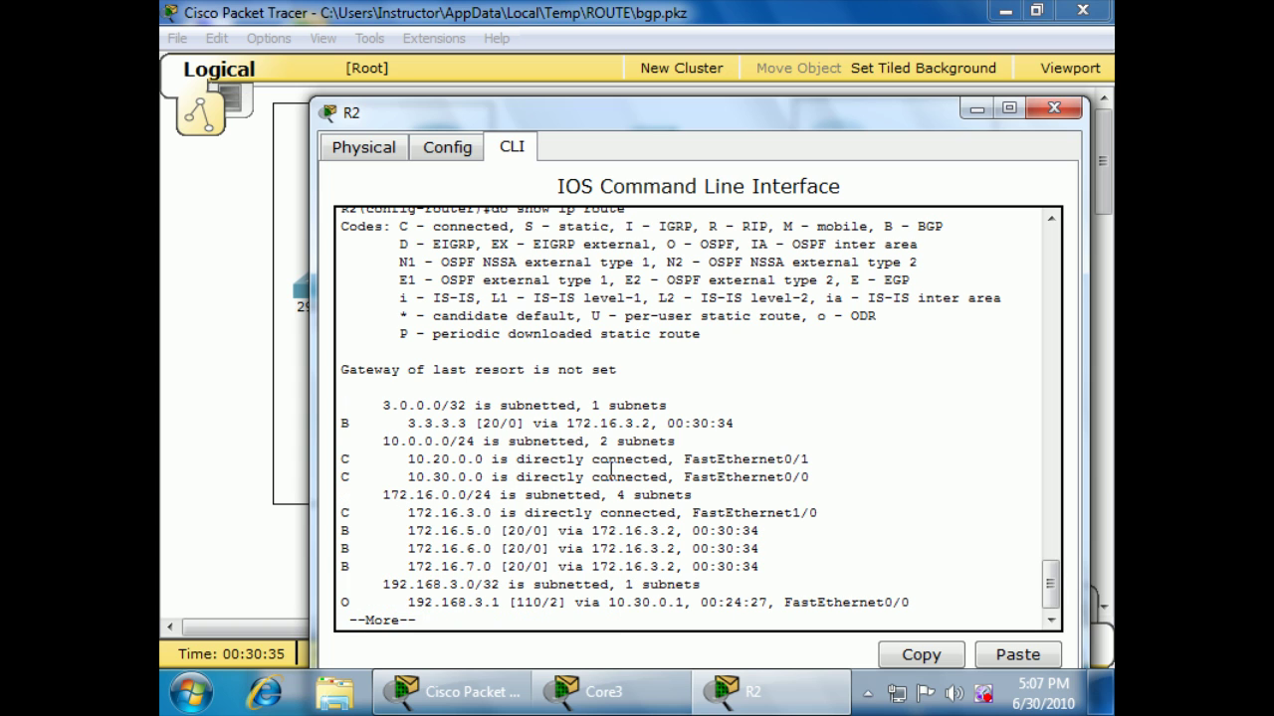
Page through the rest of R2's routing table showing BGP routes via 172.16.3.2, then return to the topology.
key(space)
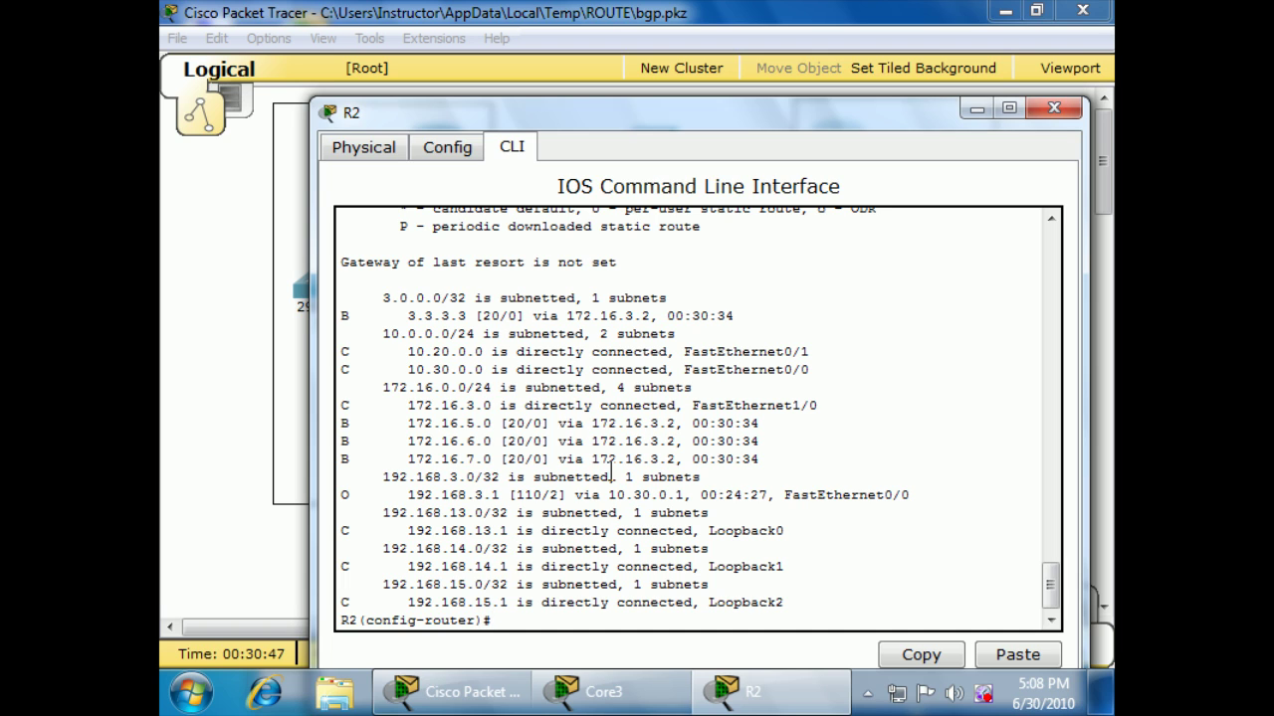
click(282, 379)
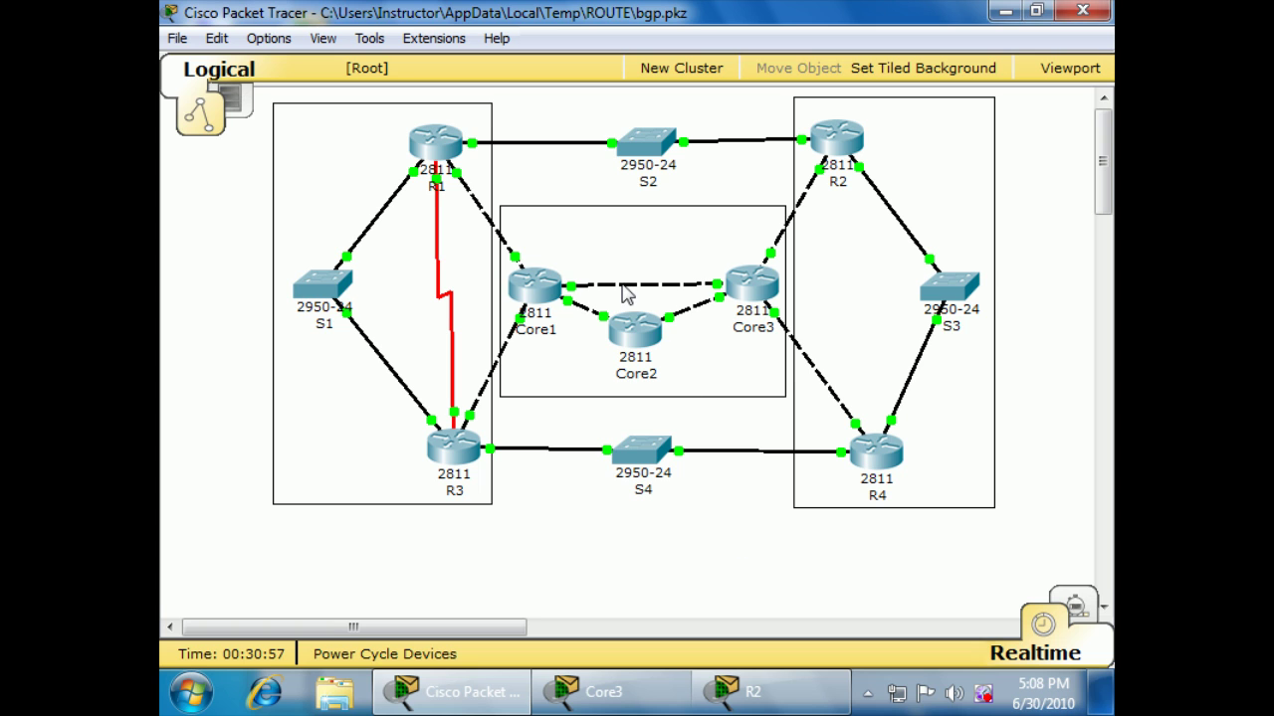
Recheck R2's three BGP-learned 172.16 routes via 172.16.3.2.
mouse_move(540, 284)
click(736, 692)
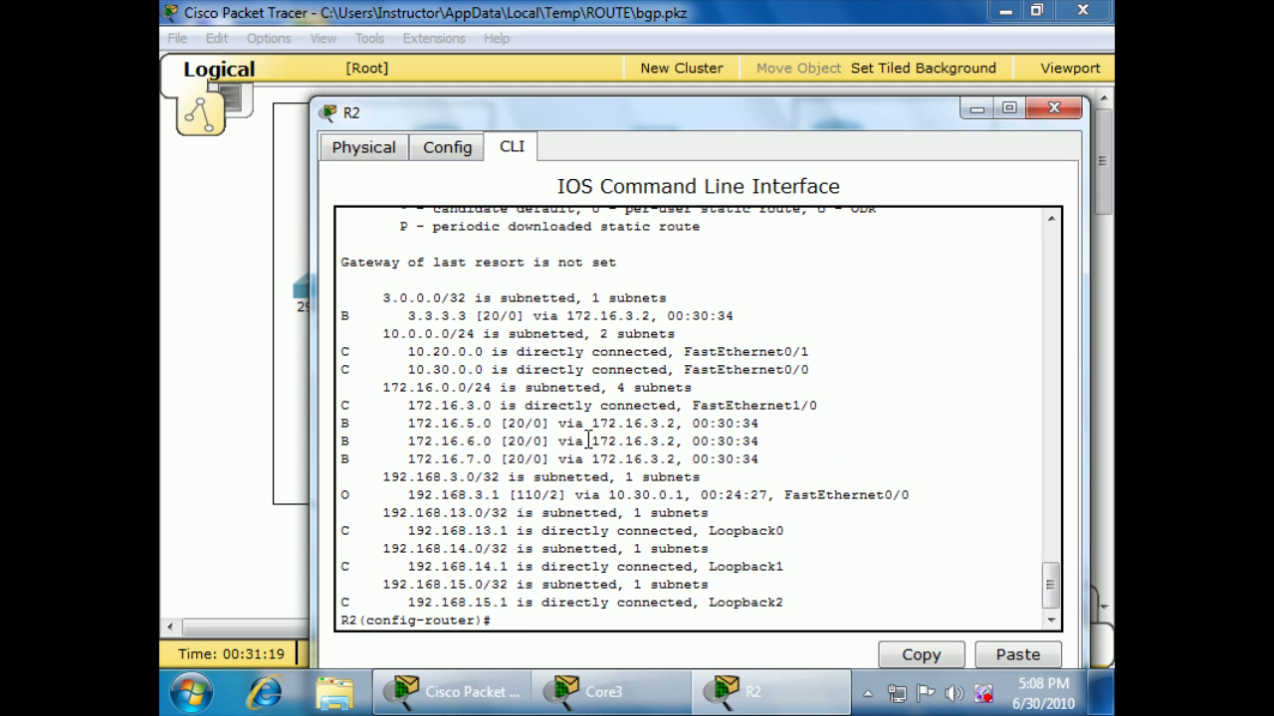
drag(587, 423, 684, 459)
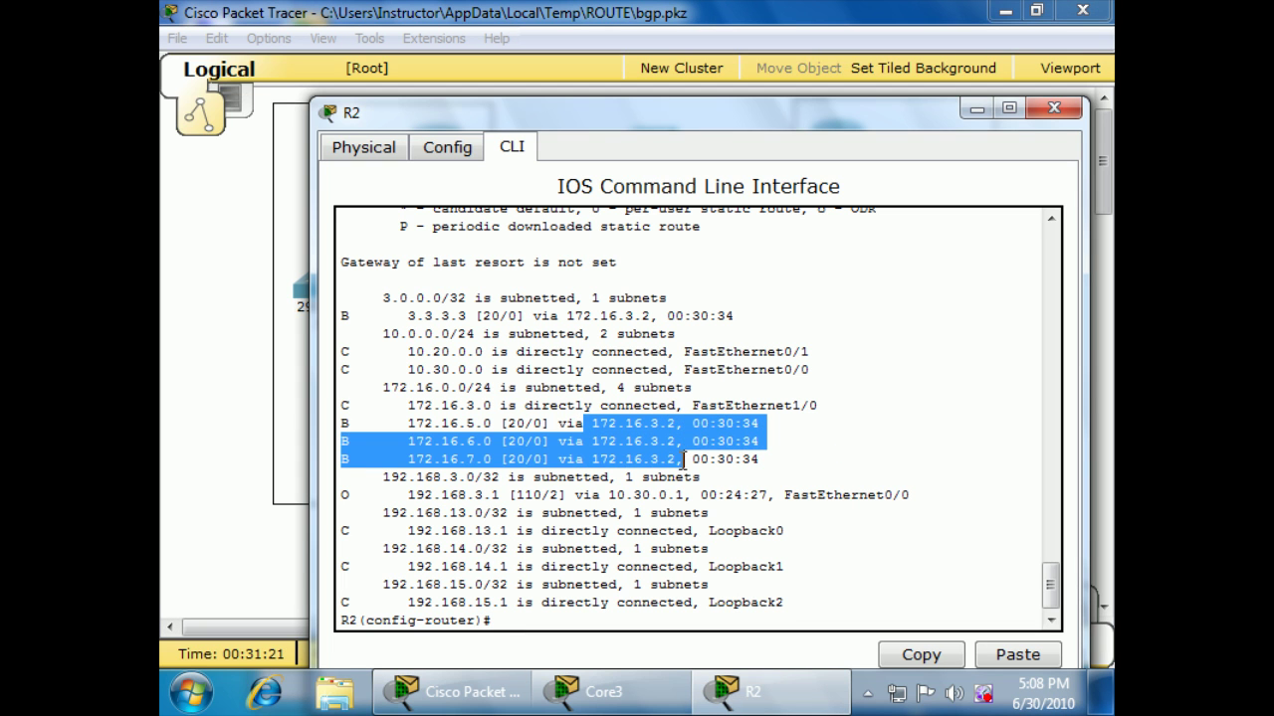
click(707, 459)
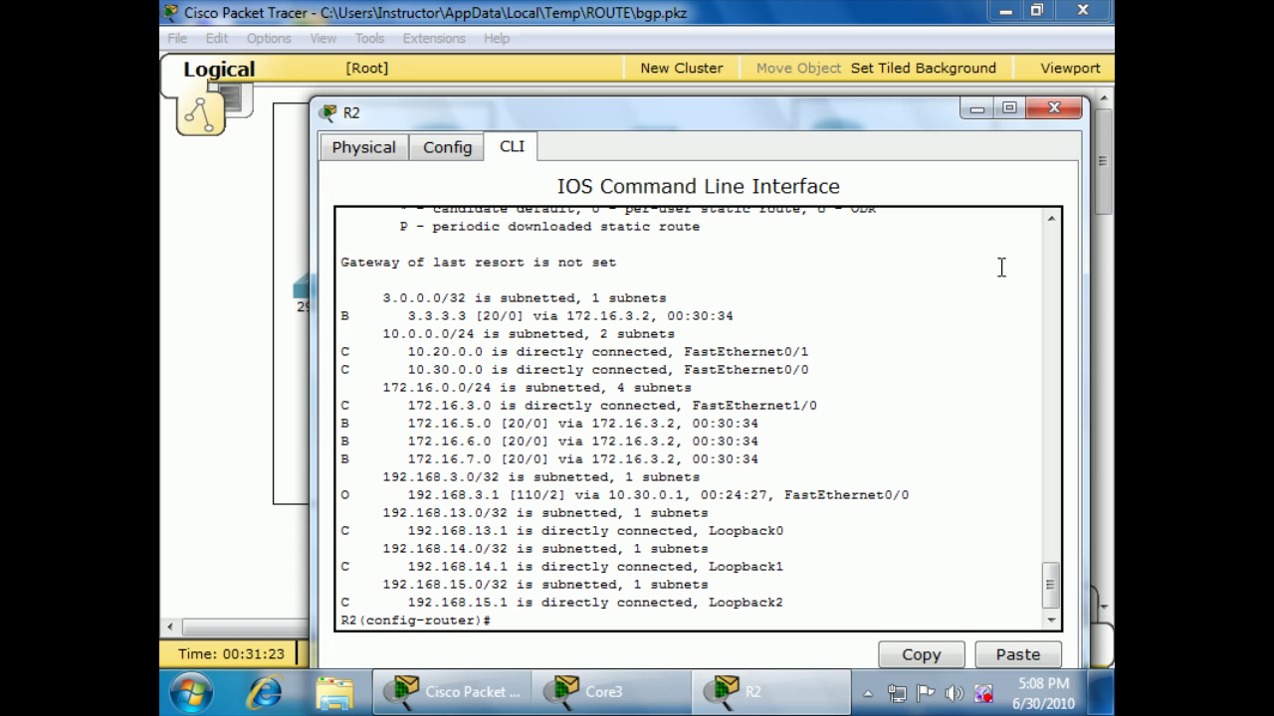
Close the R2 and Core3 device windows.
click(1054, 107)
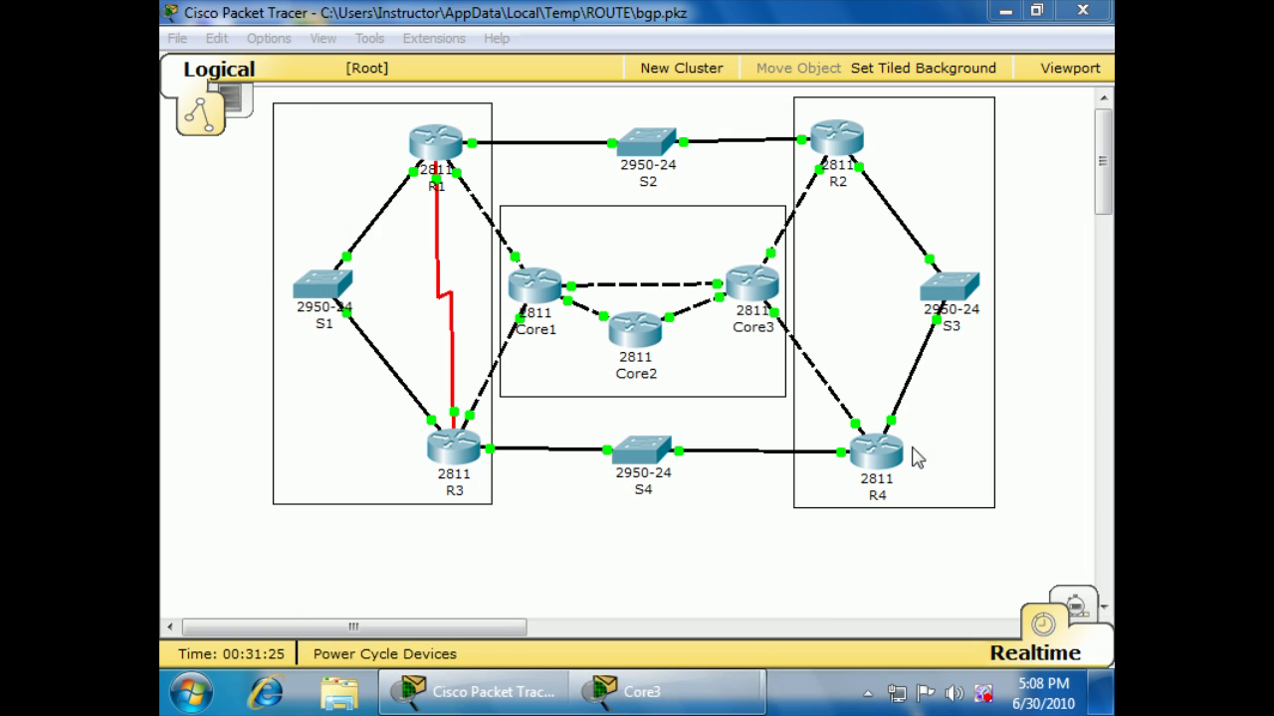
click(637, 692)
click(993, 99)
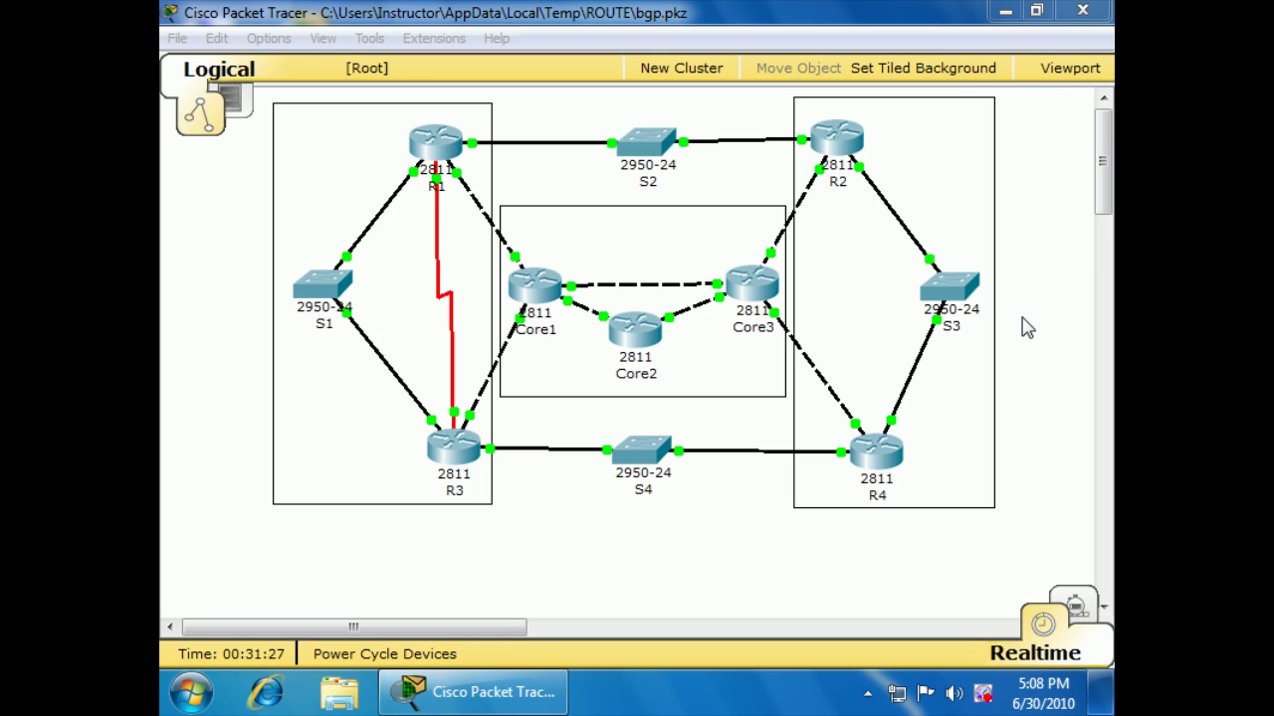